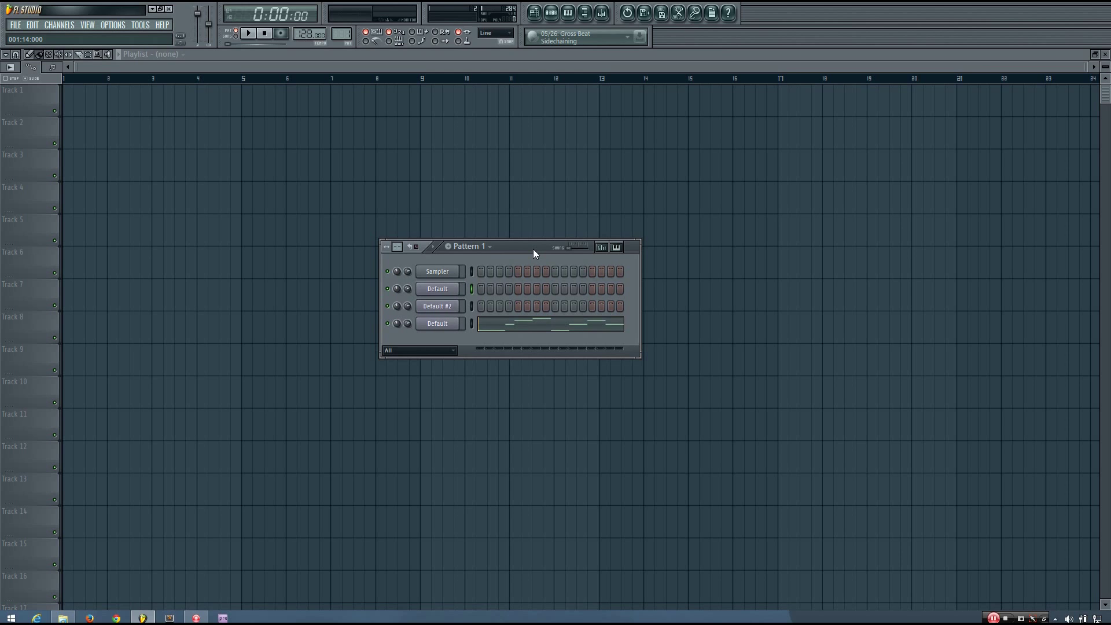
Drag the Pattern 1 channel rack window up and slightly to the left
left_click_drag(532, 249, 526, 206)
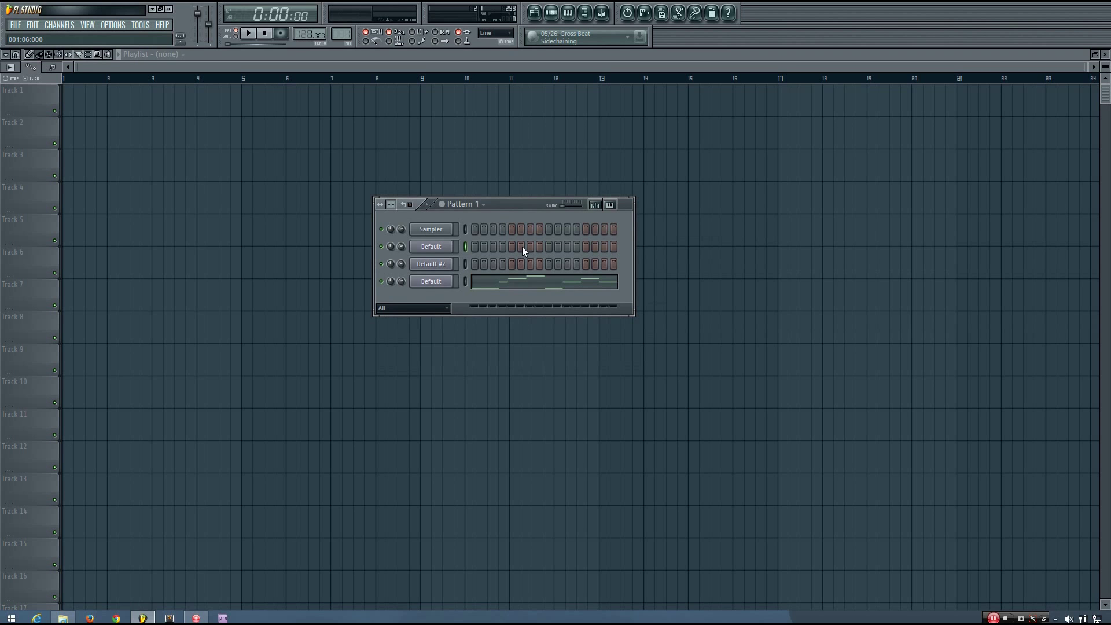
Open the Default channel's Sytrus, placing it to the right and the channel rack to the left
left_click(439, 253)
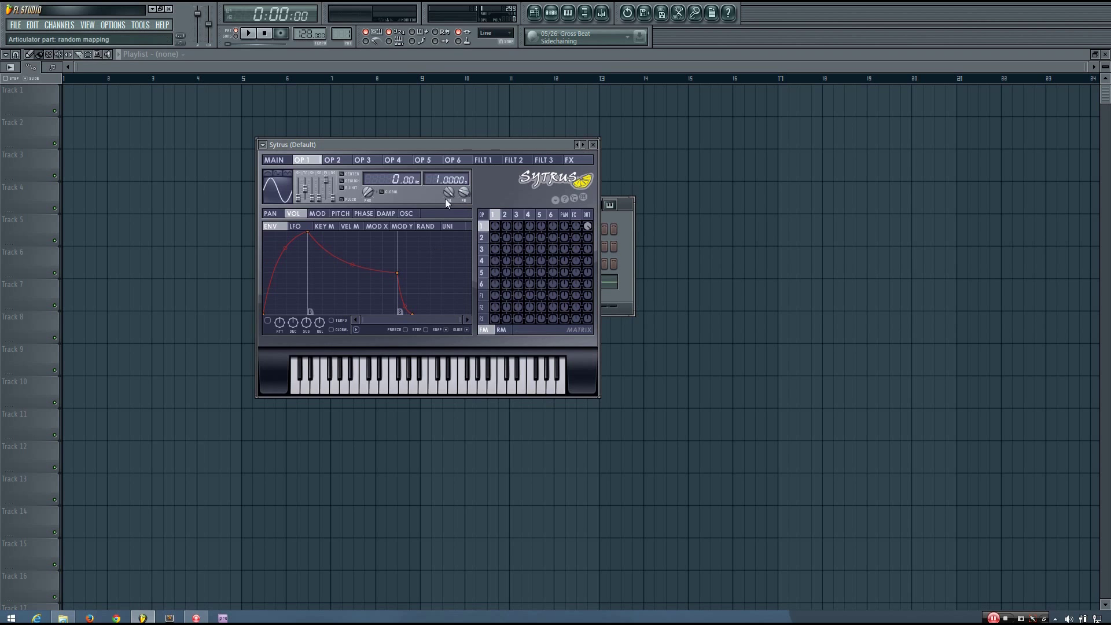
left_click_drag(468, 144, 832, 144)
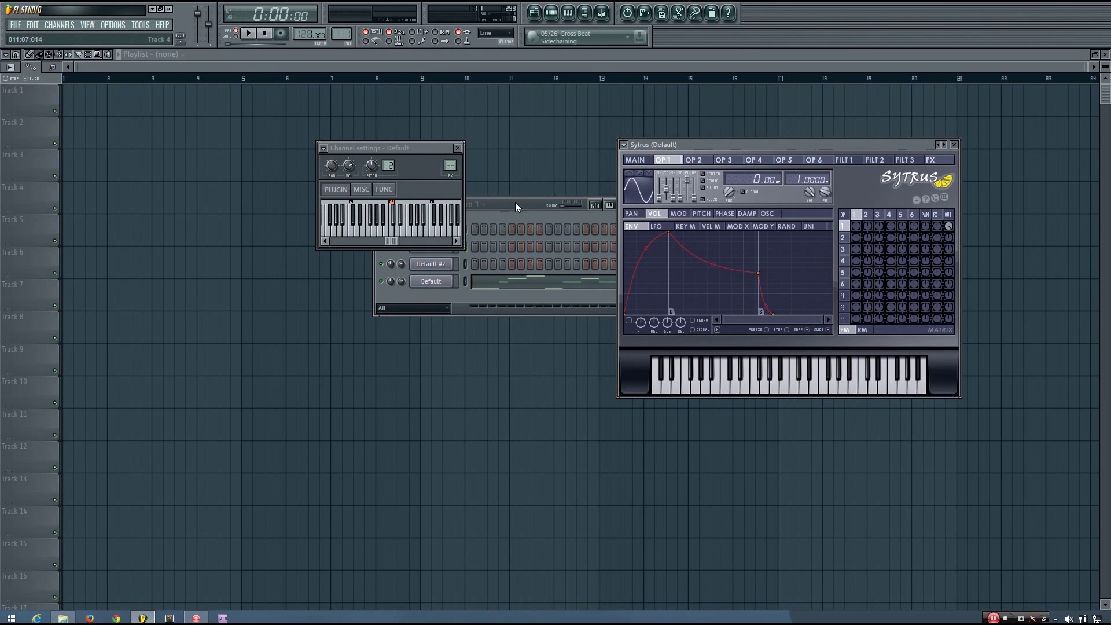
left_click_drag(516, 203, 332, 207)
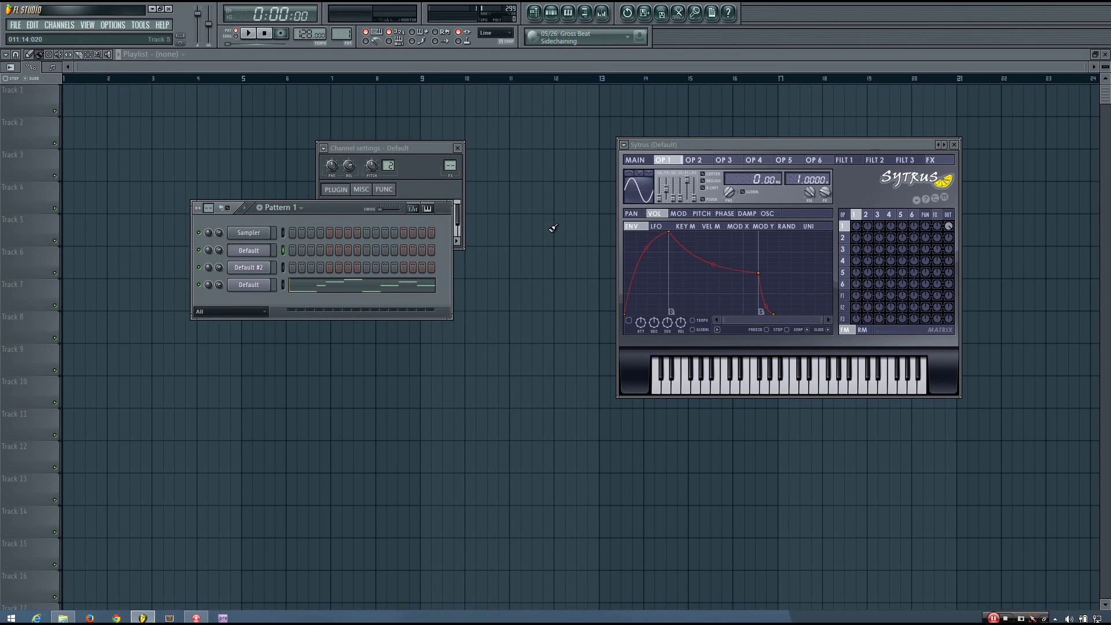
Play a series of keyboard notes to audition the Default bass sound
key("w")
key("t")
key("q")
key("v")
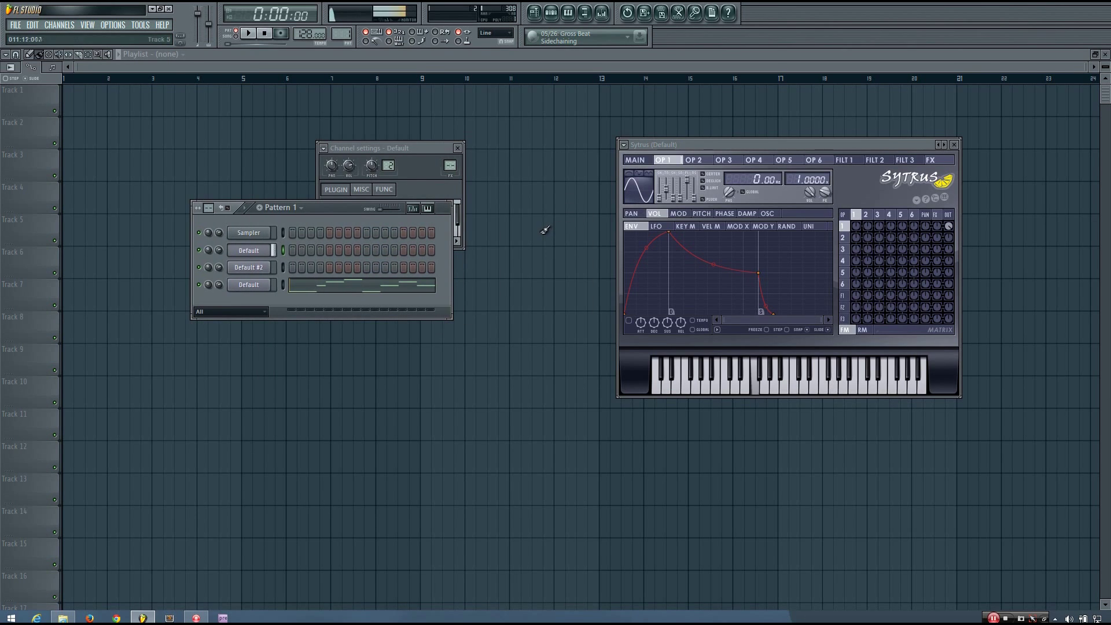
key("c")
key("q")
key("t")
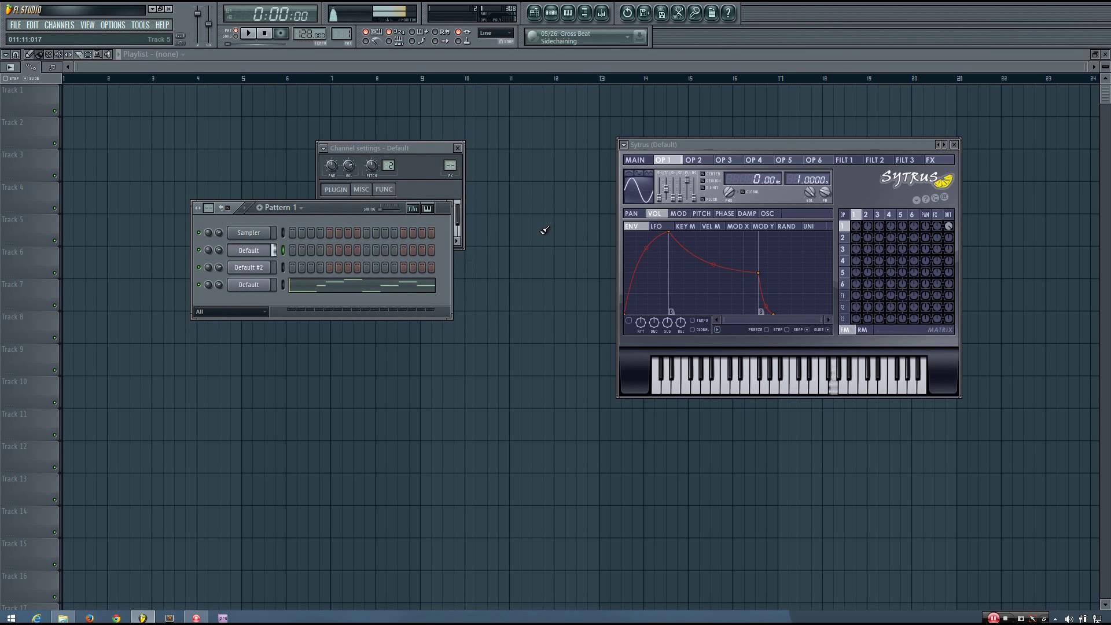
key("q")
key("v")
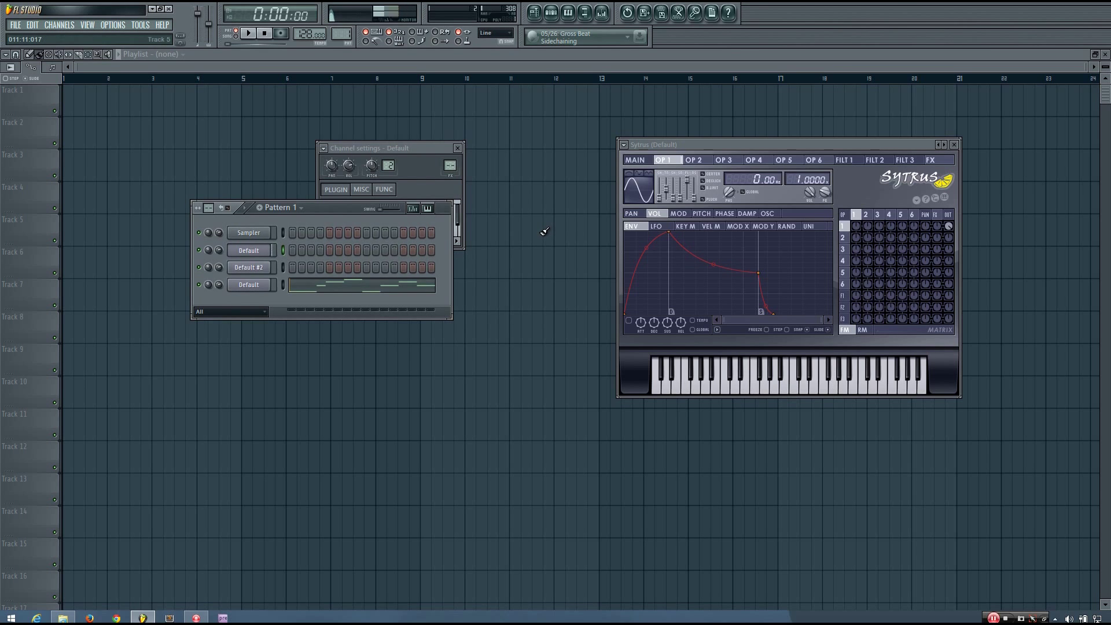
Select the Default #2 channel and play notes to hear it
left_click(284, 267)
key("q")
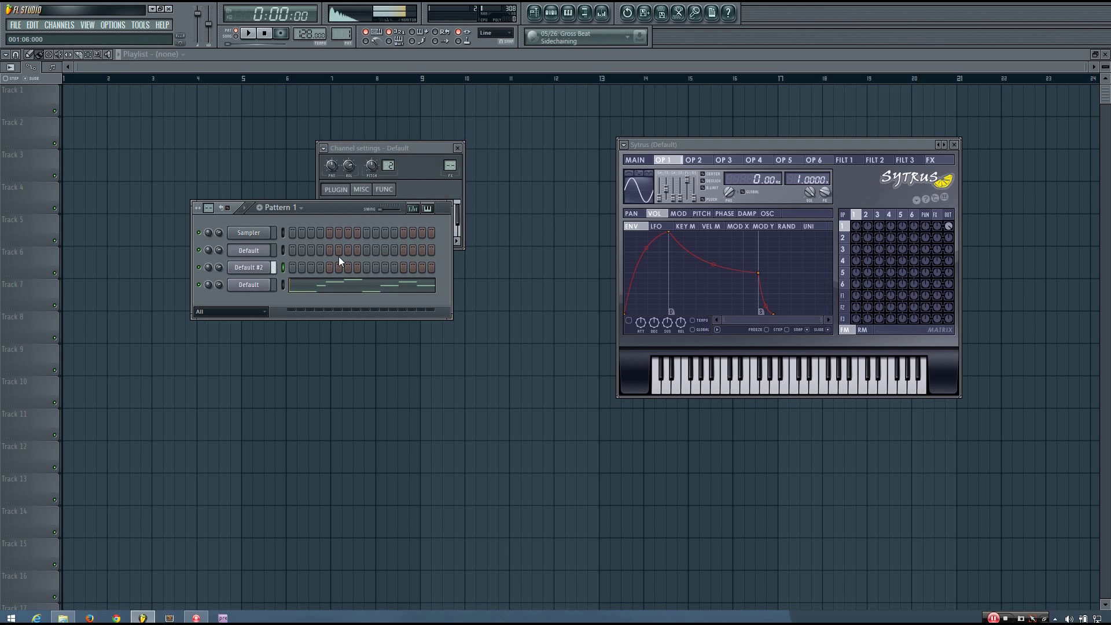
key("q")
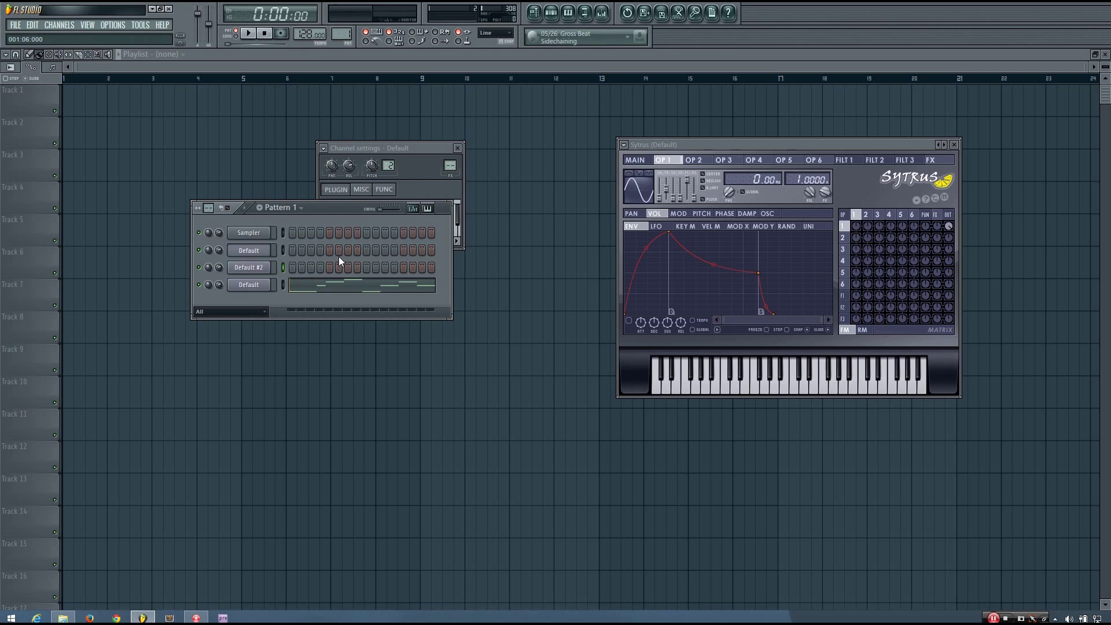
Show the Sytrus main page, reshape the first operator's waveform, then close the synth windows
left_click(635, 159)
left_click_drag(680, 150, 673, 162)
left_click(656, 173)
left_click_drag(670, 204, 671, 209)
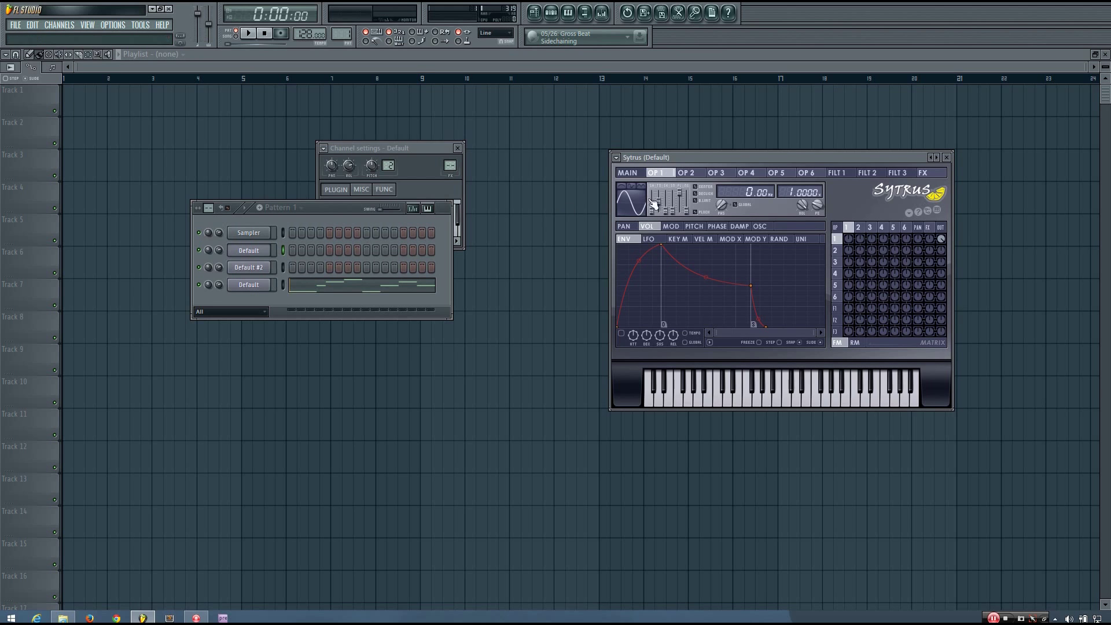
left_click(246, 267)
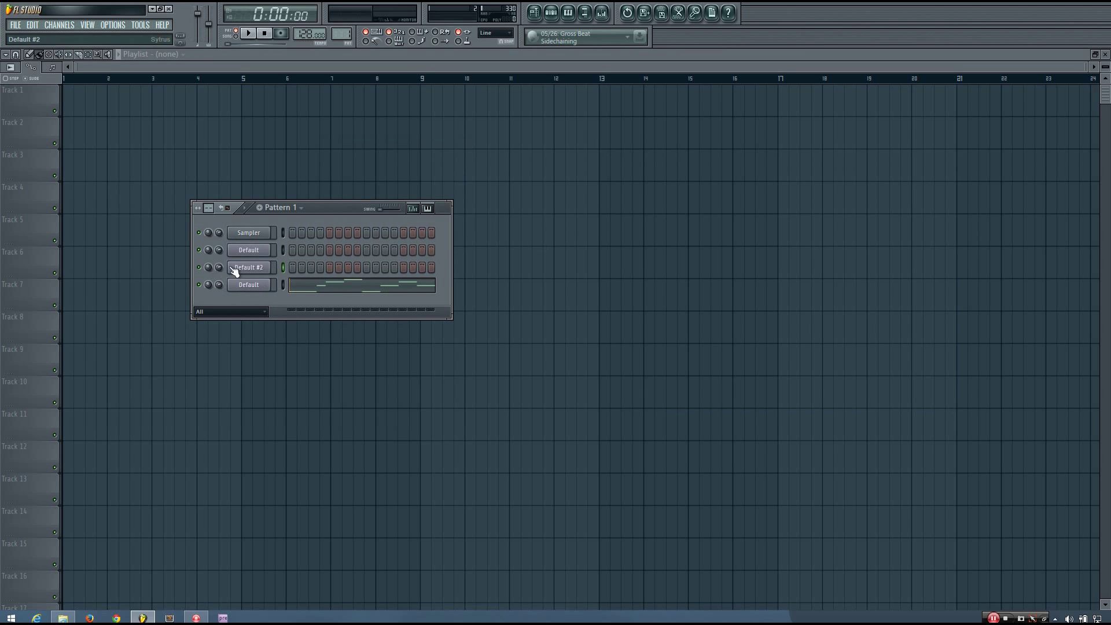
Reopen the Default channel's Sytrus on its main page, positioned beside Pattern 1
left_click(255, 250)
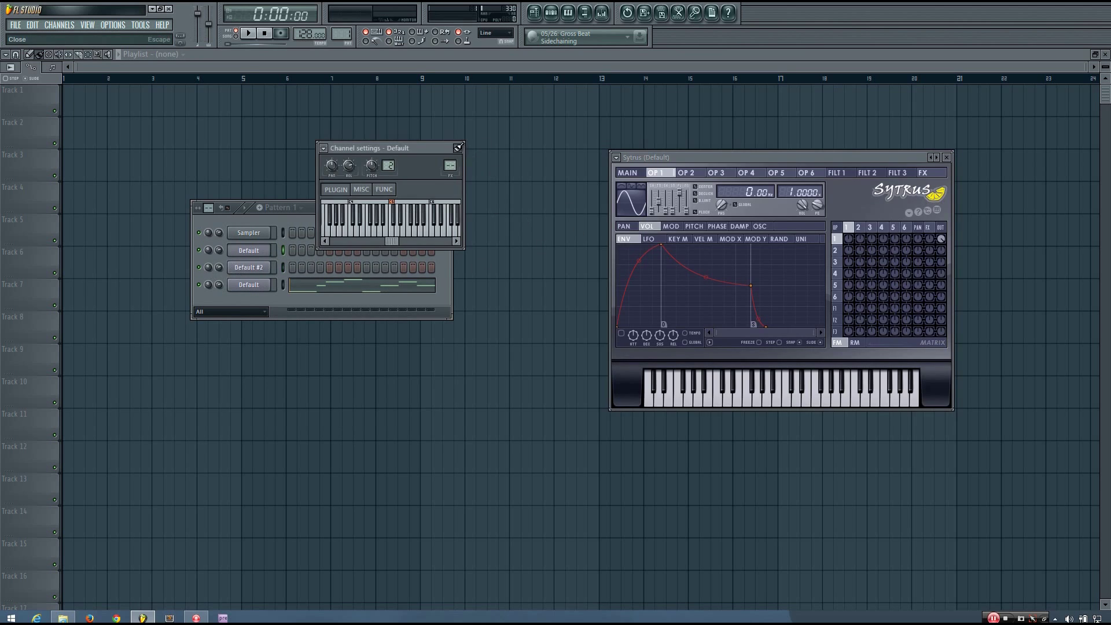
left_click(458, 148)
left_click(628, 173)
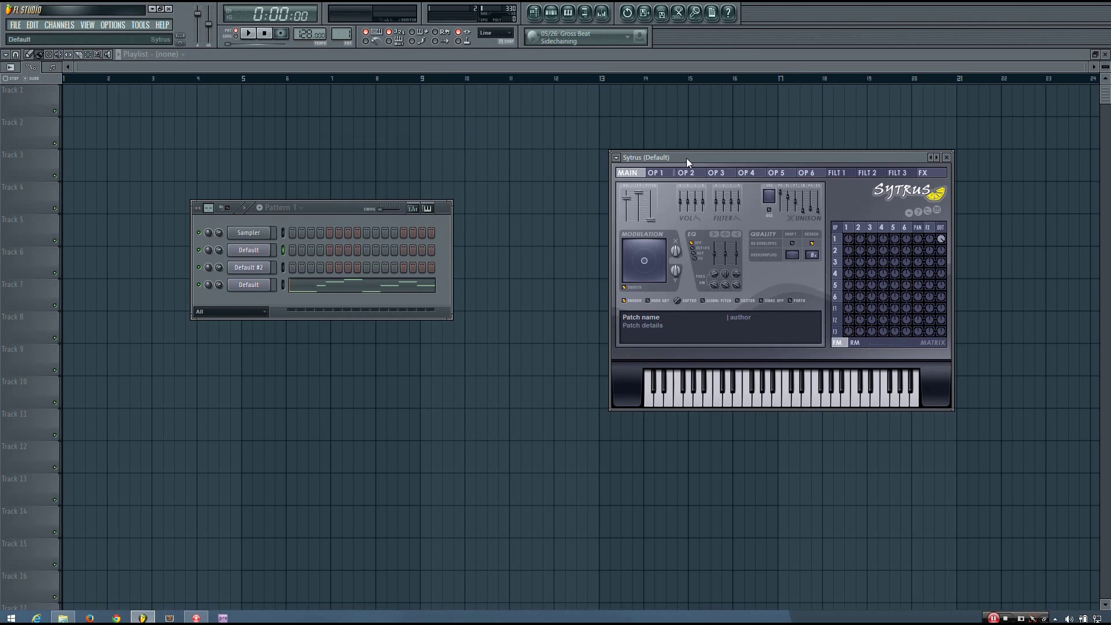
left_click_drag(758, 160, 685, 144)
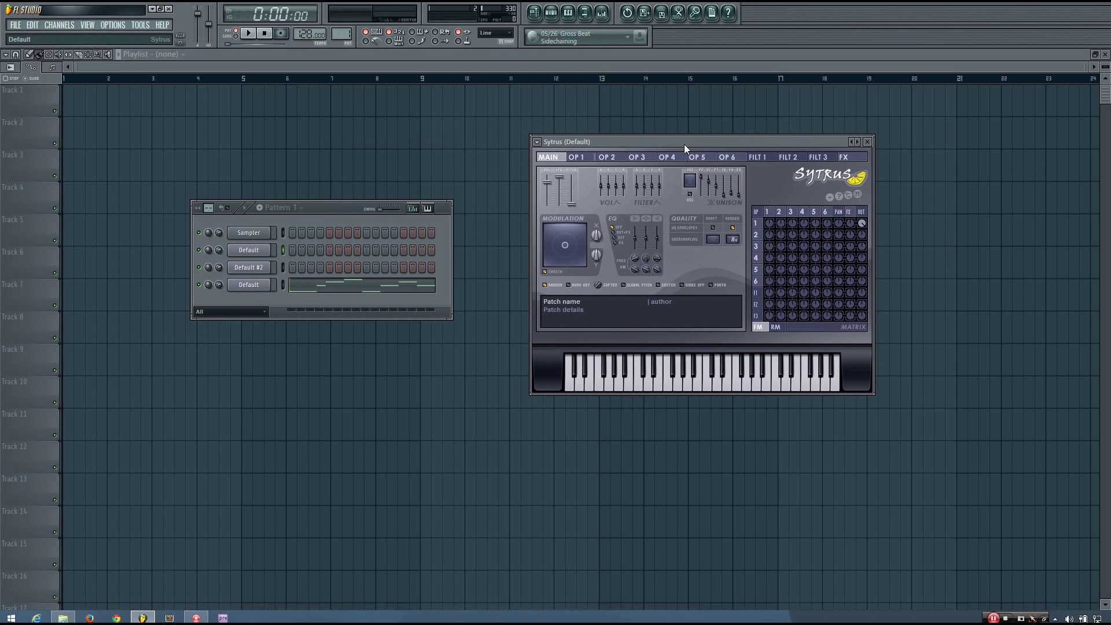
left_click_drag(657, 140, 631, 155)
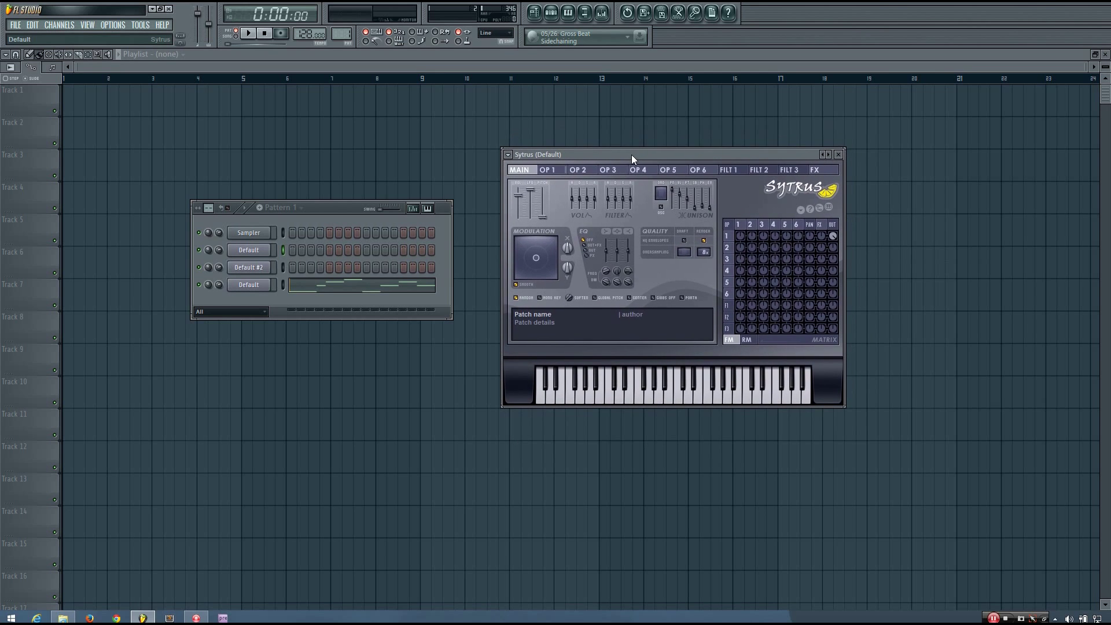
left_click(549, 170)
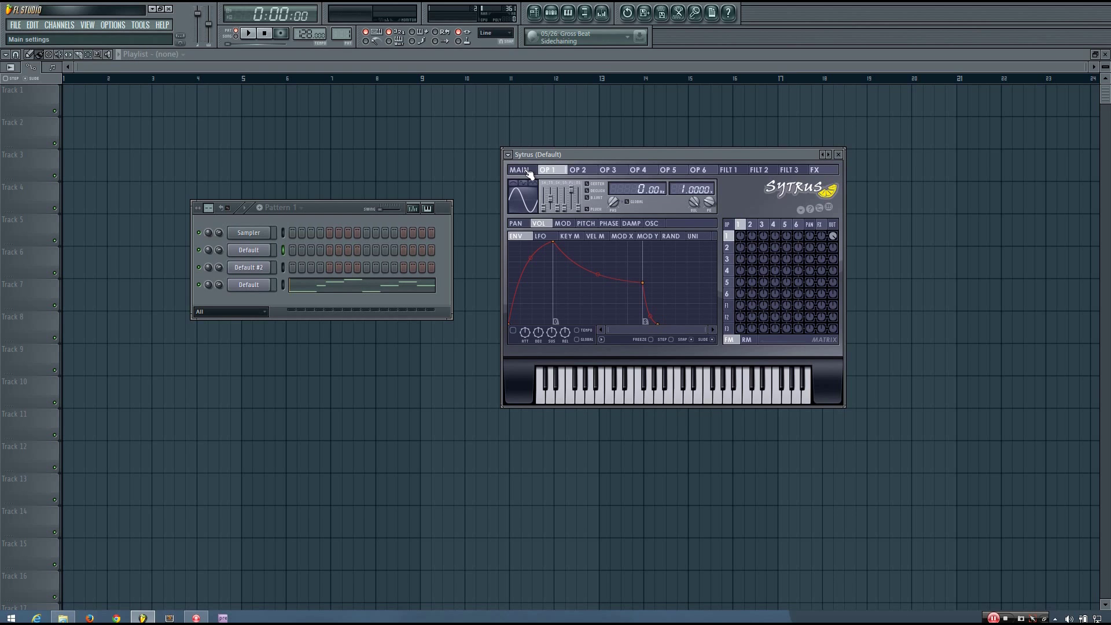
left_click(528, 170)
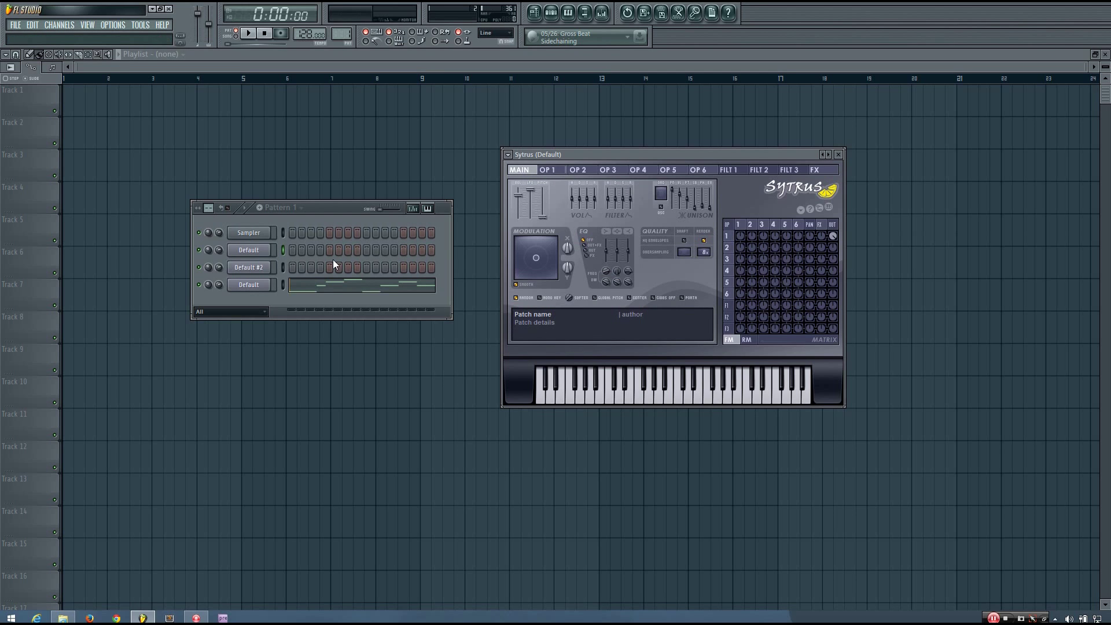
Play notes on the Default channel, then select Default #2 and play a note
key("z")
key("d")
key("b")
left_click(283, 266)
key("d")
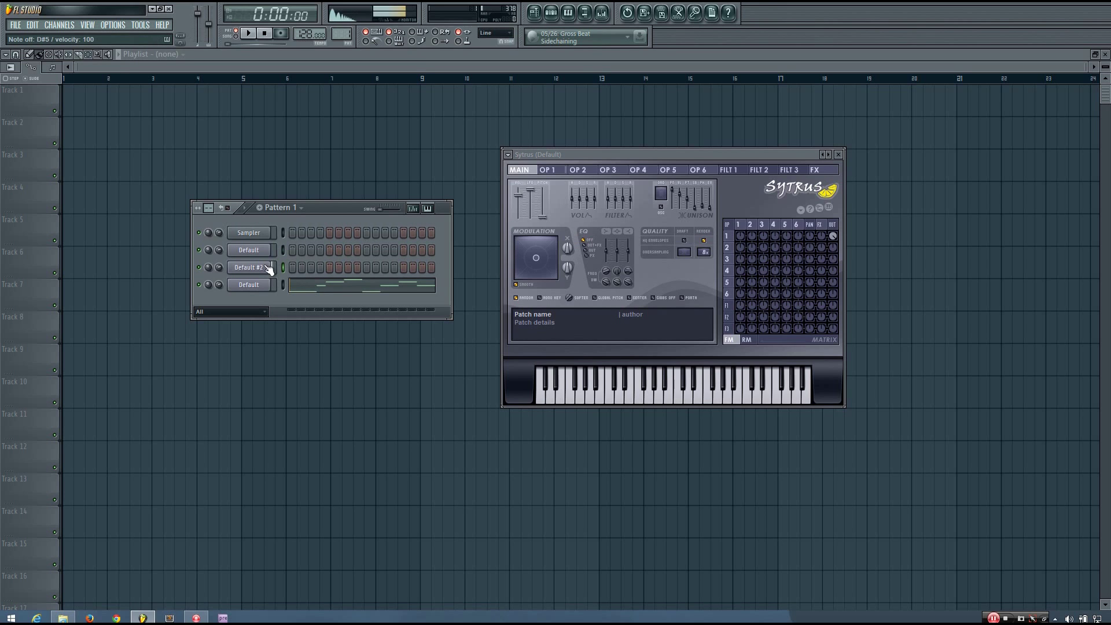
Open Default #2's Sytrus on its main page and move it to the right
left_click(269, 269)
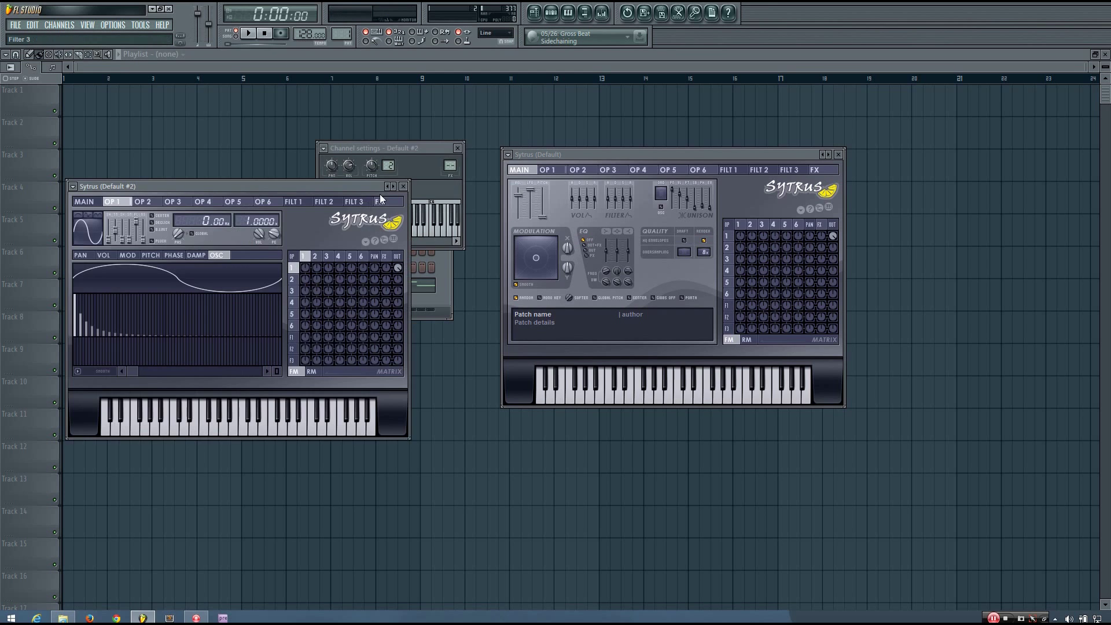
left_click(84, 201)
left_click_drag(164, 188, 567, 189)
left_click(262, 262)
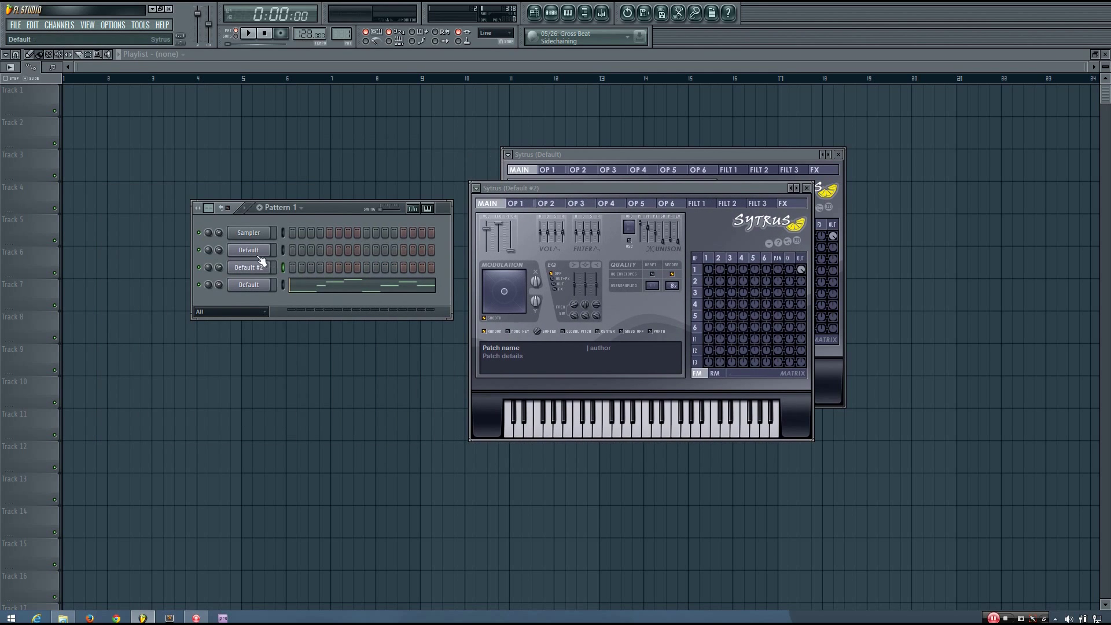
Clone the Default channel into Default #3 and open its first operator settings
right_click(259, 256)
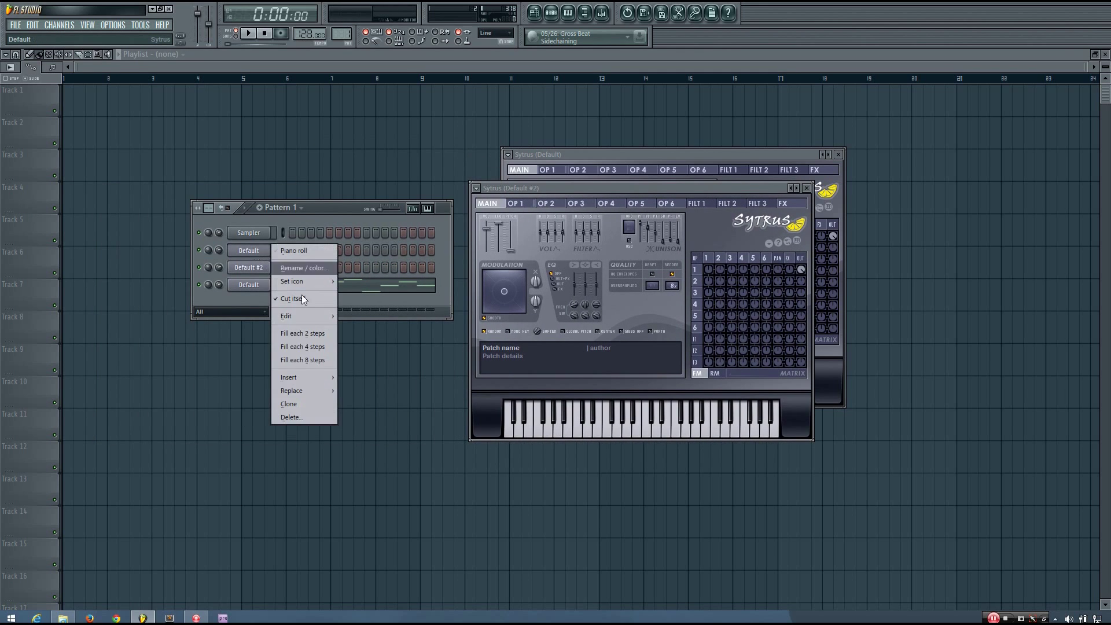
left_click(307, 403)
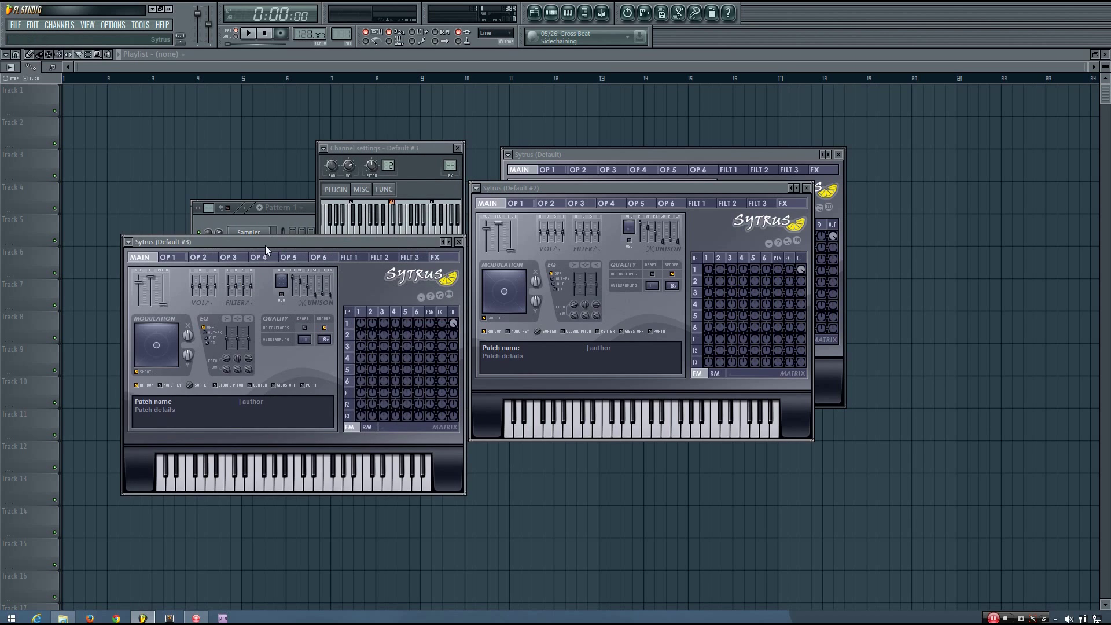
left_click_drag(265, 245, 401, 253)
left_click(300, 264)
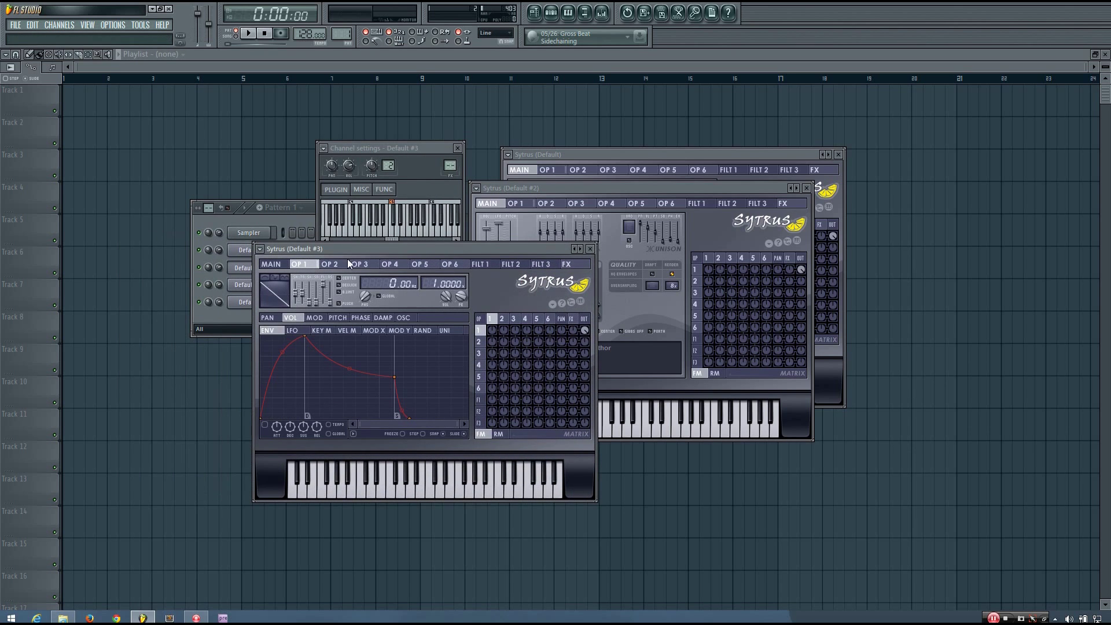
left_click(602, 13)
Link Default #3 to mixer insert 8 and load Fruity Parametric EQ 2 into slot 1
right_click(524, 377)
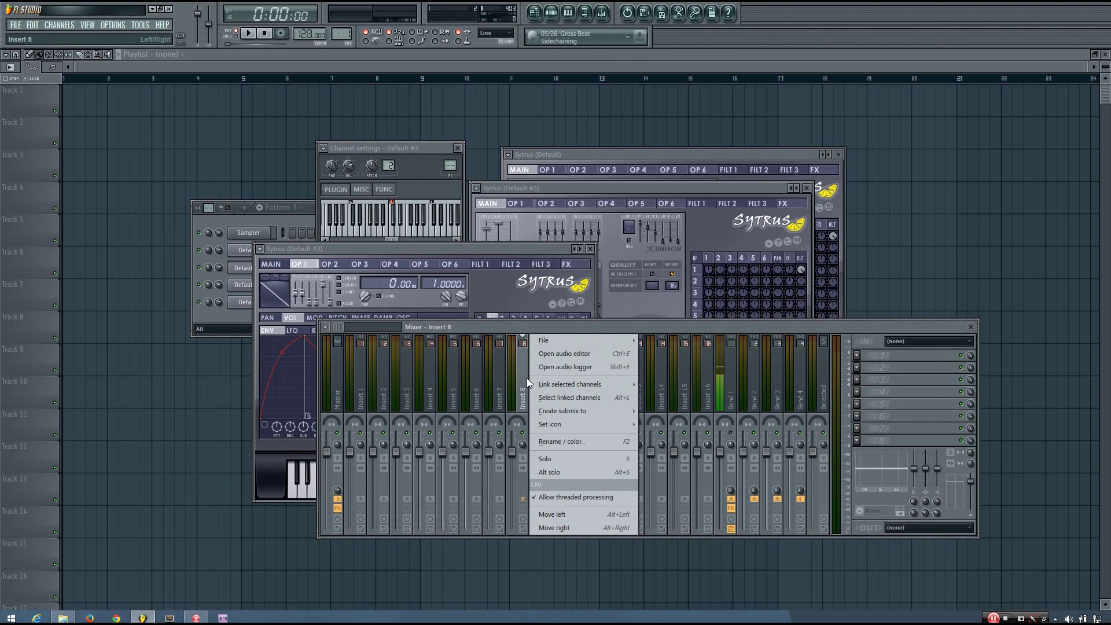
mouse_move(570, 384)
left_click(660, 384)
left_click(863, 354)
mouse_move(873, 353)
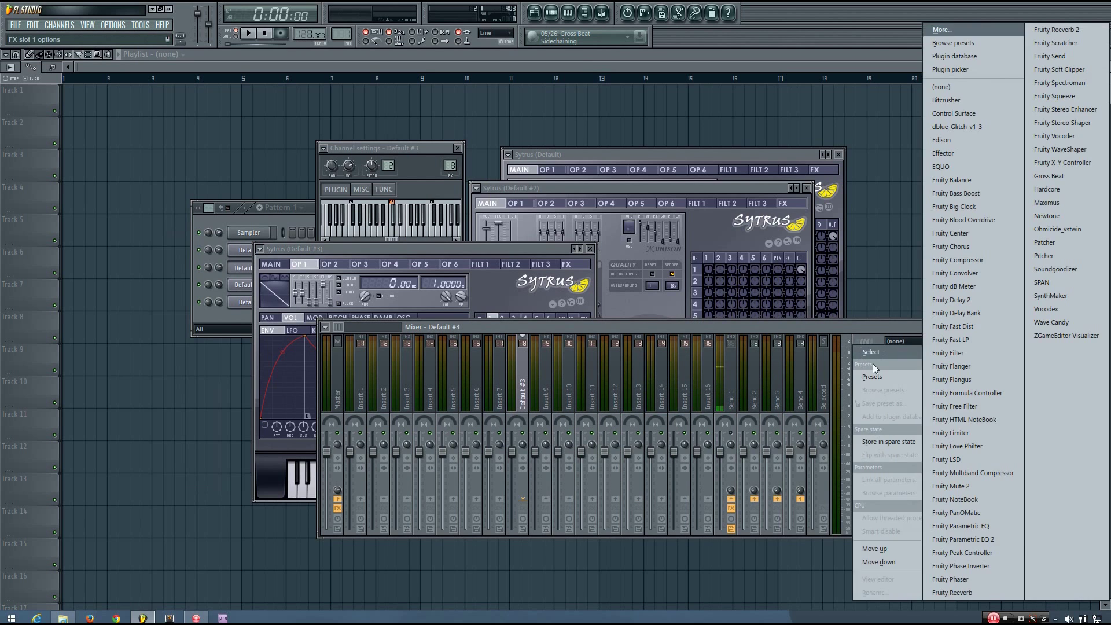
left_click(996, 538)
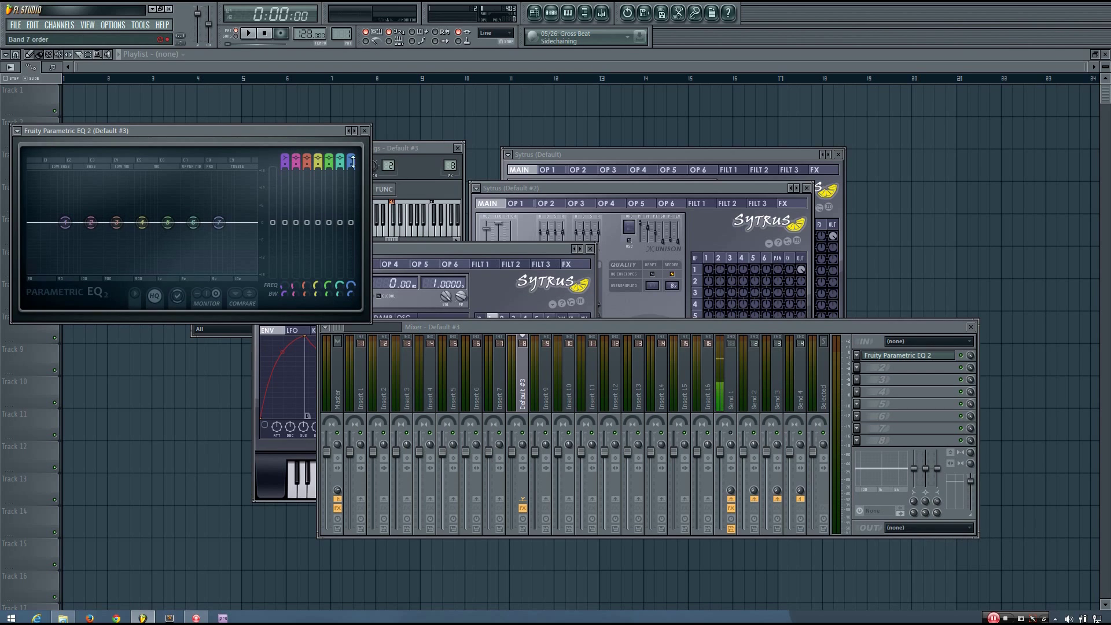
Lower band 7's low-pass cutoff to 109 Hz, raise the EQ output, and audition Default #3
scroll(350, 153, "down", 6)
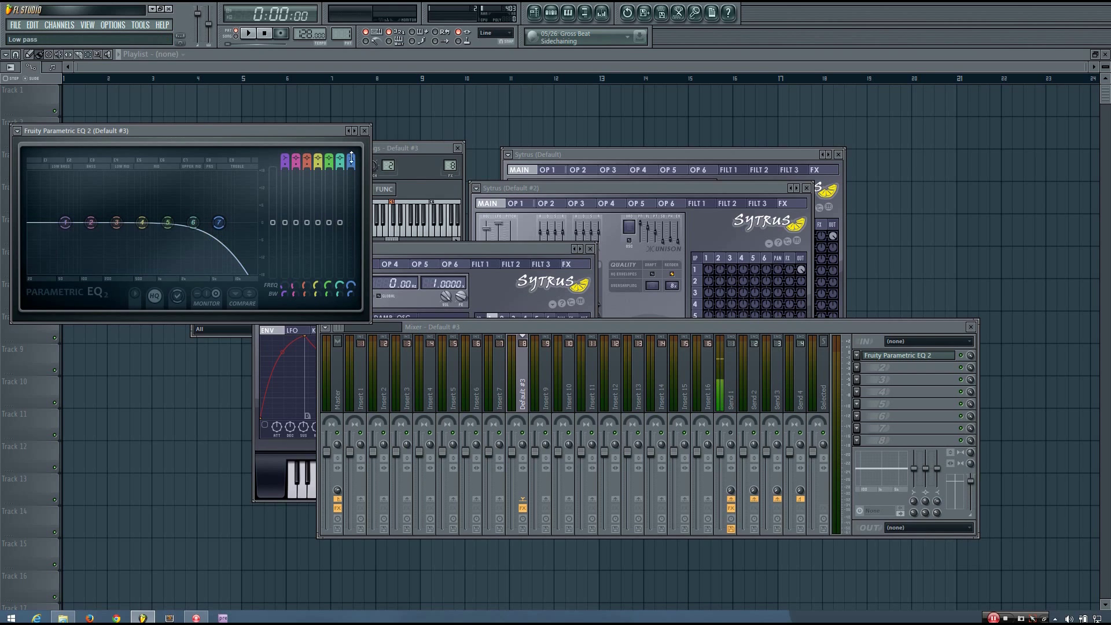
left_click_drag(352, 285, 352, 341)
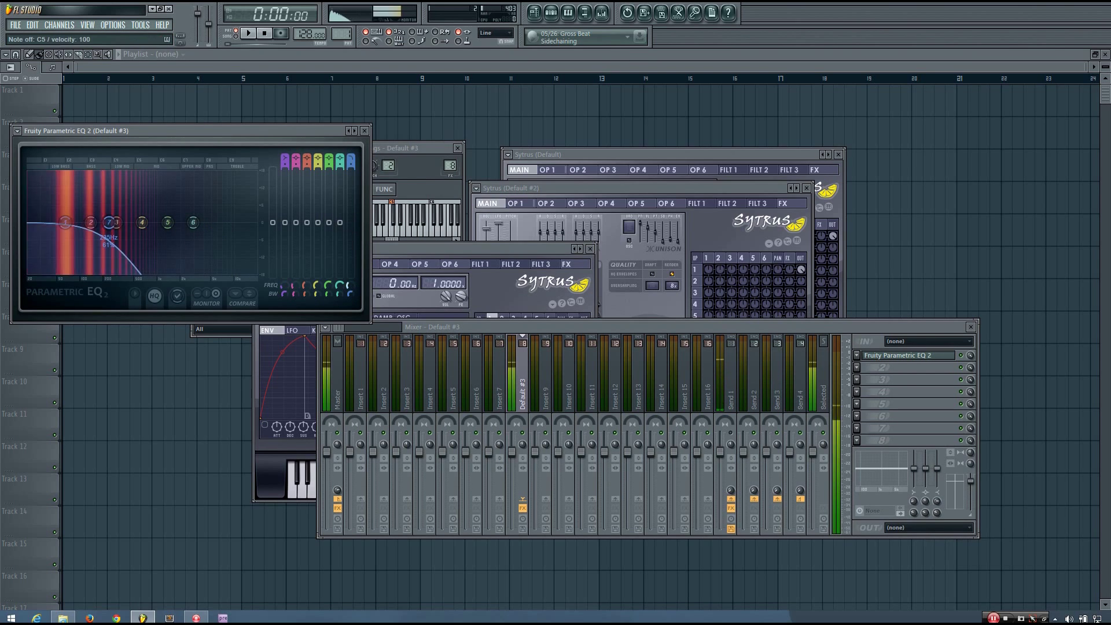
left_click_drag(107, 223, 84, 223)
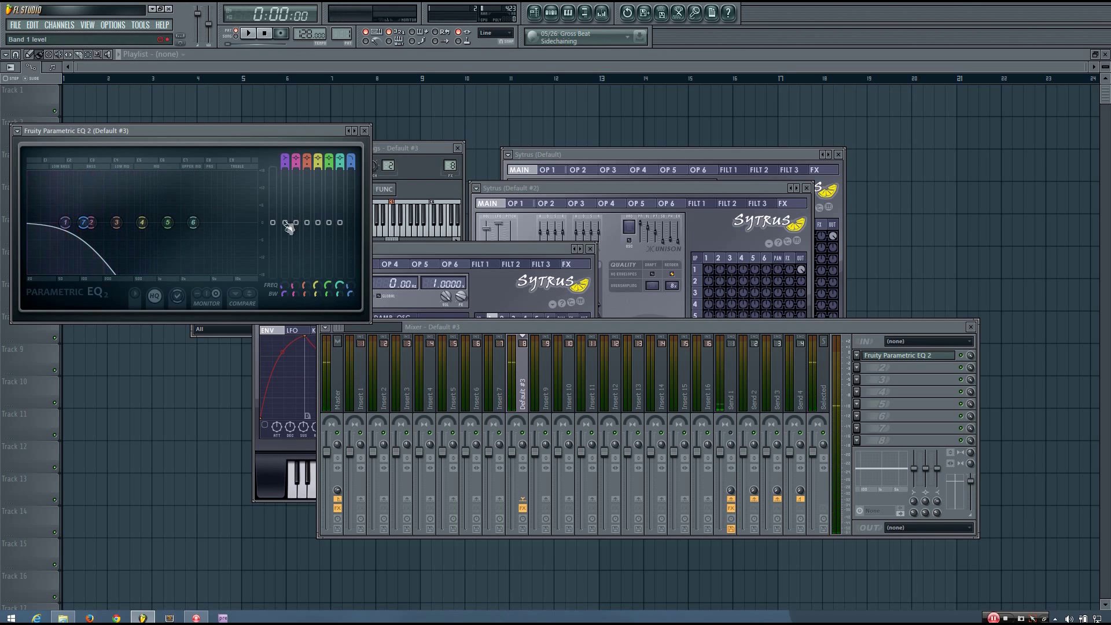
left_click_drag(273, 219, 280, 216)
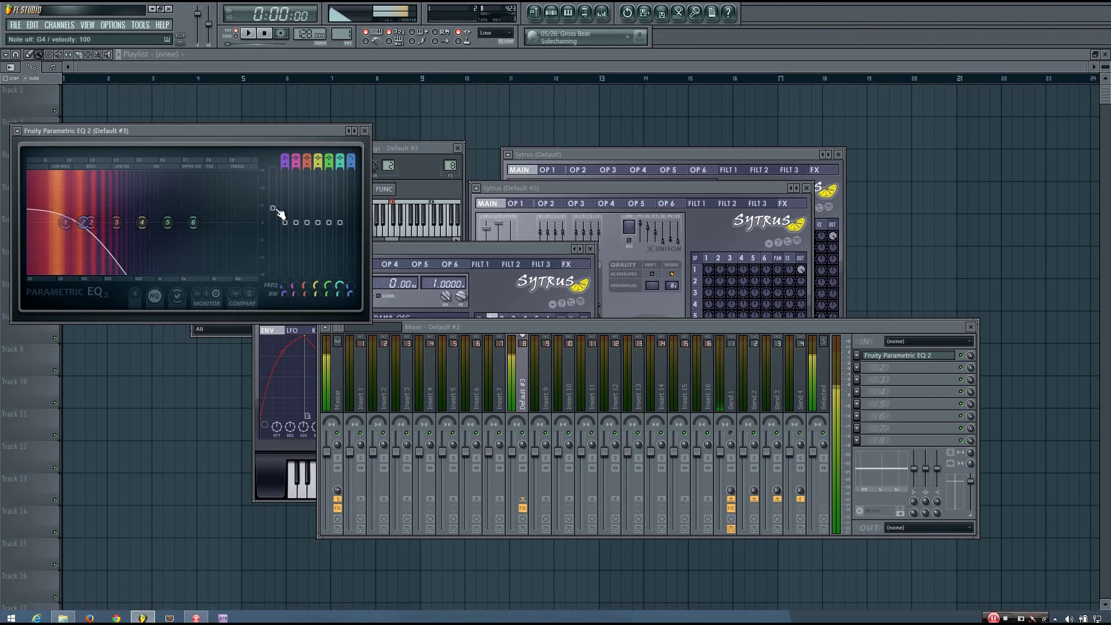
key("b")
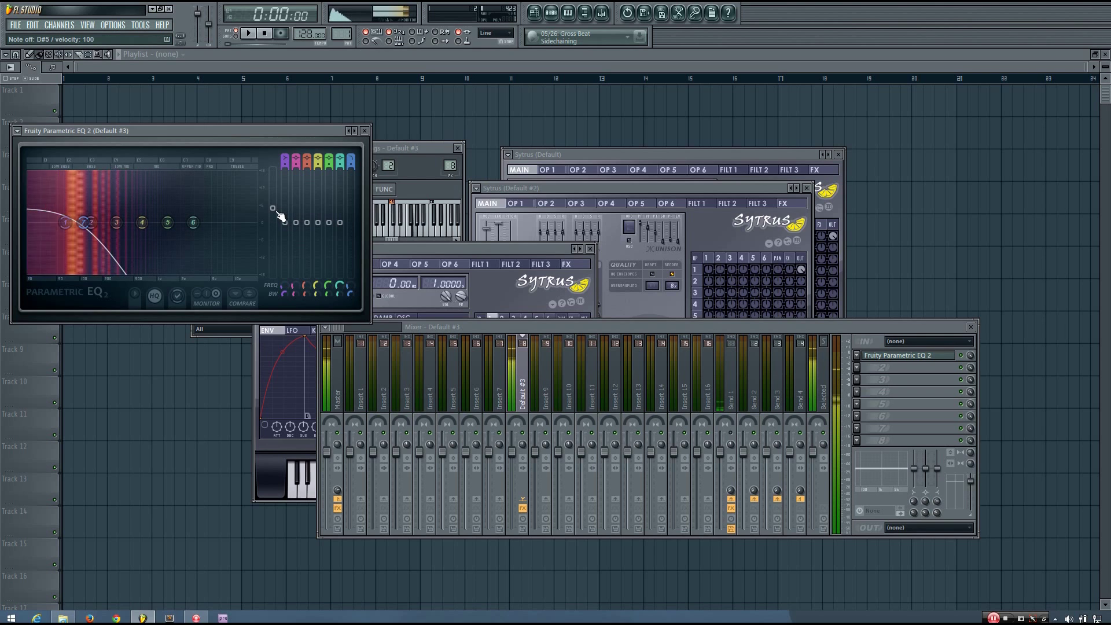
left_click(366, 131)
left_click_drag(509, 248, 626, 210)
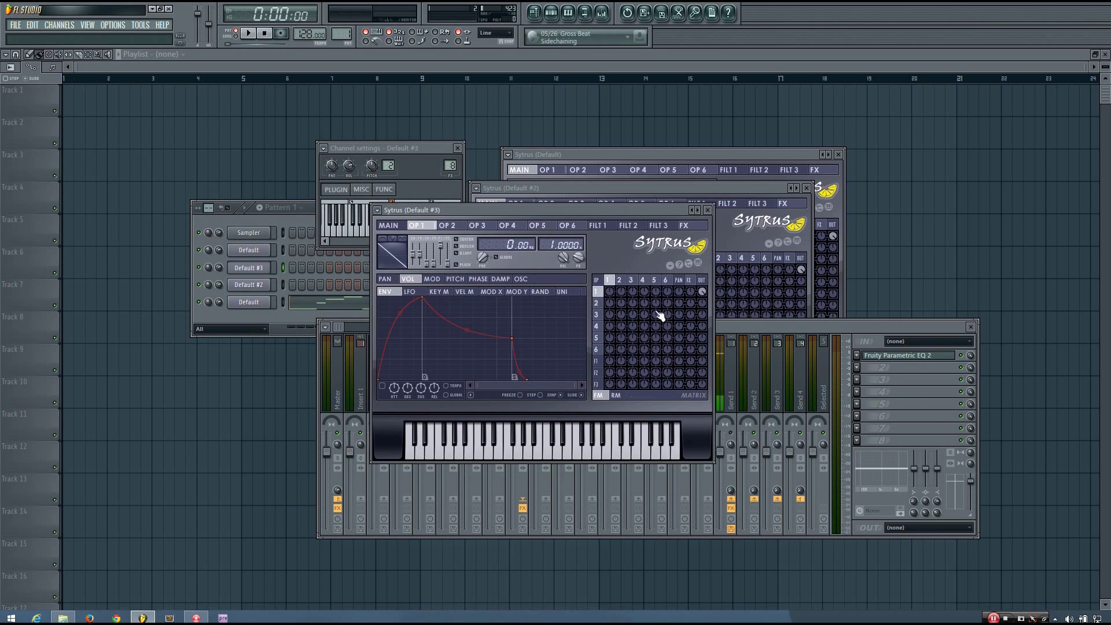
Close the channel settings and the Default #3, Default #2 and remaining Sytrus windows
left_click(390, 225)
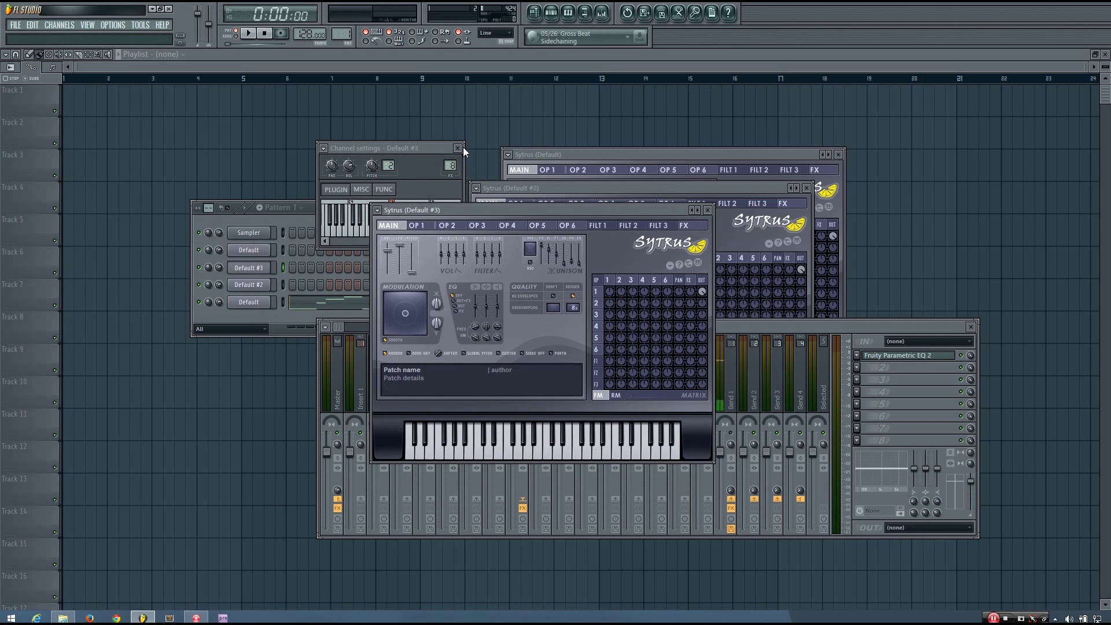
left_click(457, 148)
left_click_drag(637, 206, 849, 237)
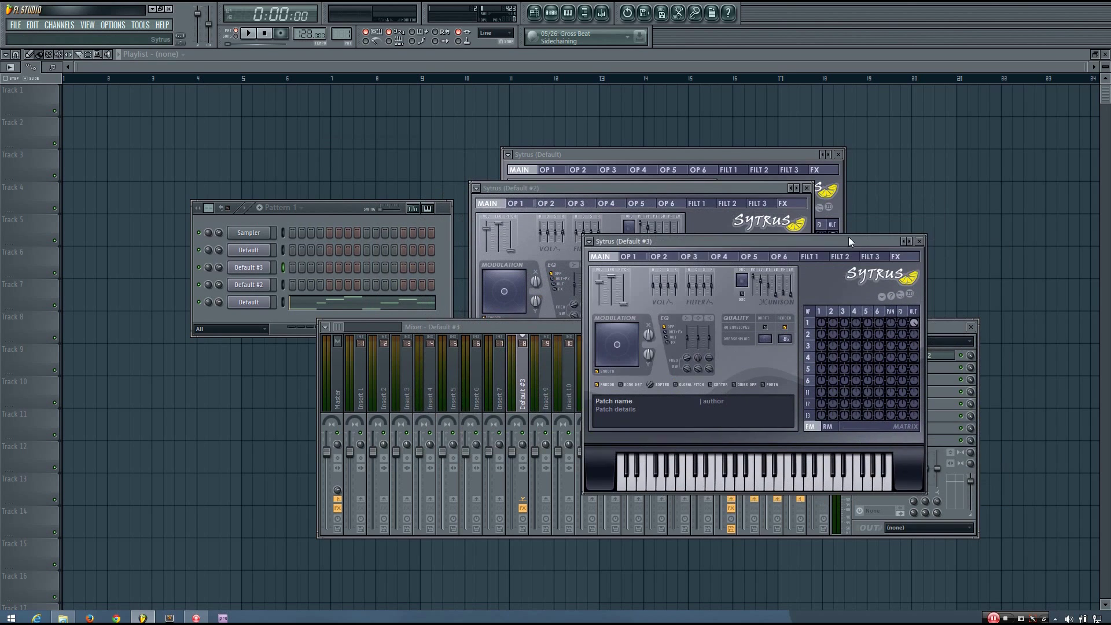
left_click(920, 237)
left_click(807, 188)
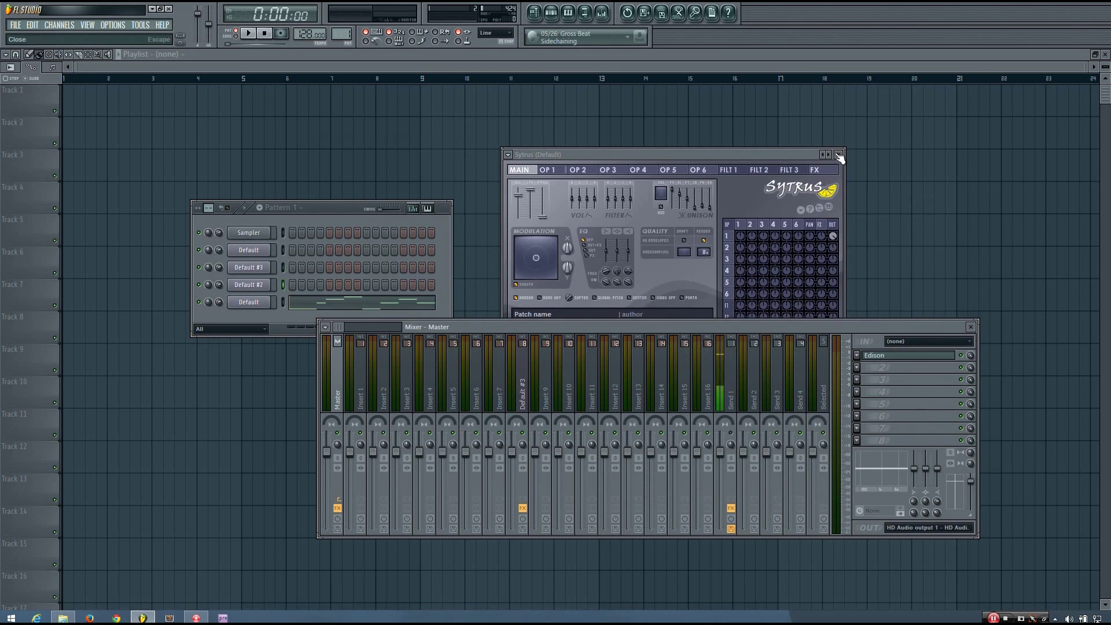
left_click(838, 154)
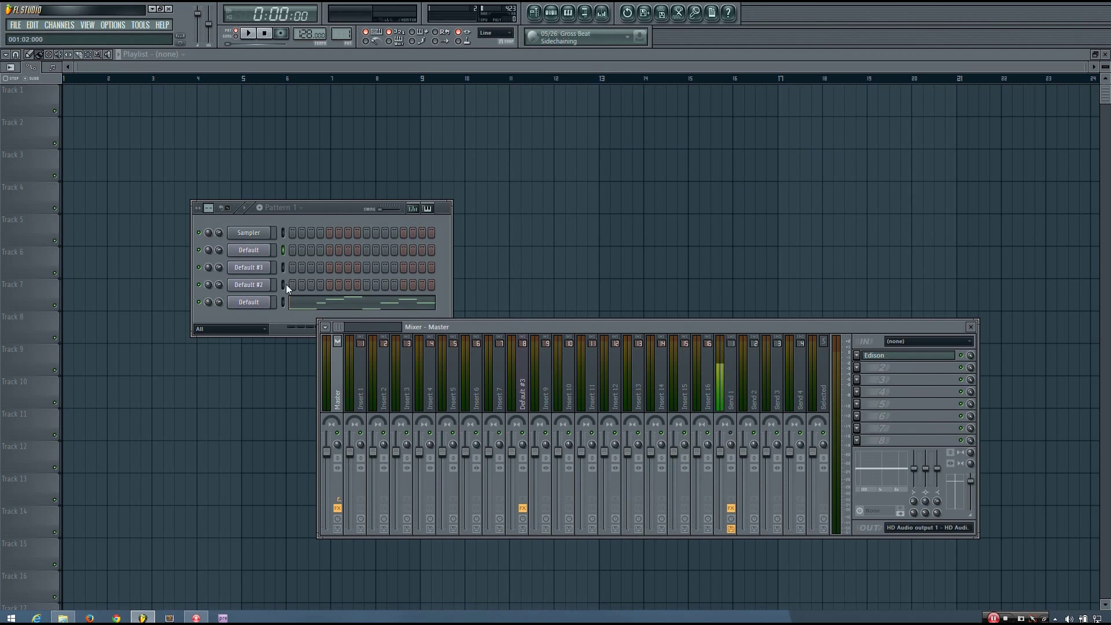
Select the last Default channel and move the channel rack up off the mixer
left_click_drag(334, 210, 311, 213)
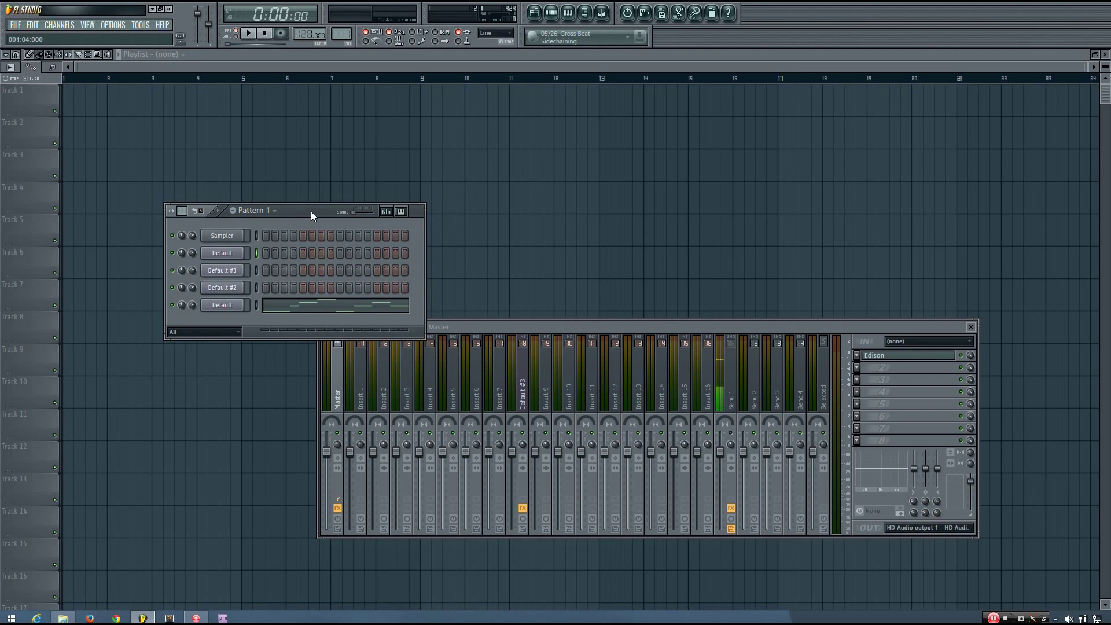
left_click(256, 305)
left_click_drag(303, 211, 332, 246)
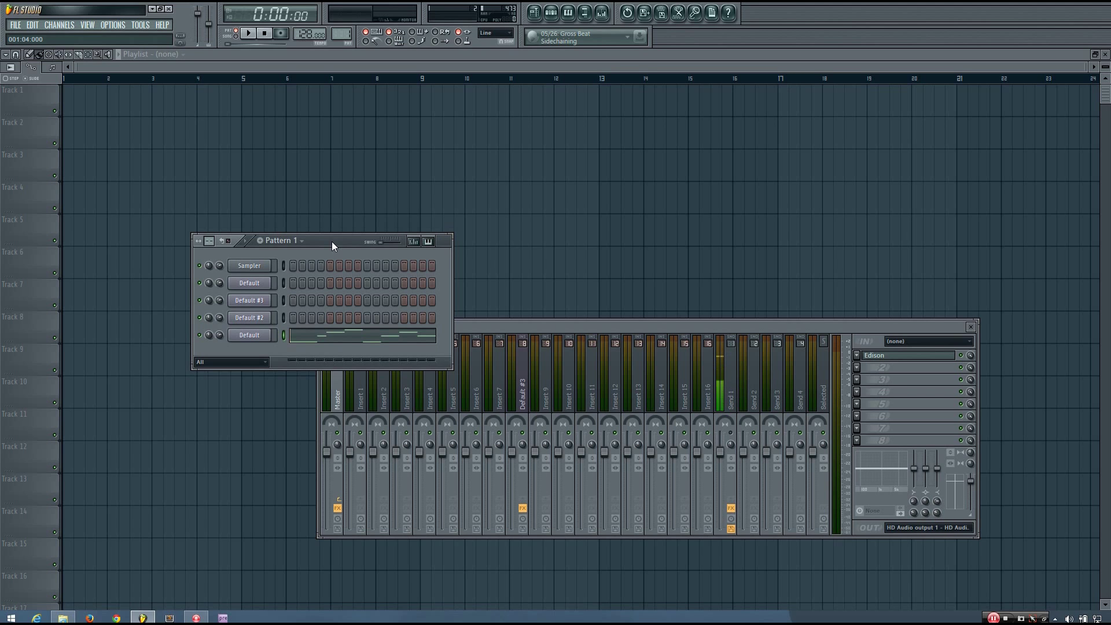
left_click_drag(332, 241, 457, 184)
left_click(375, 283)
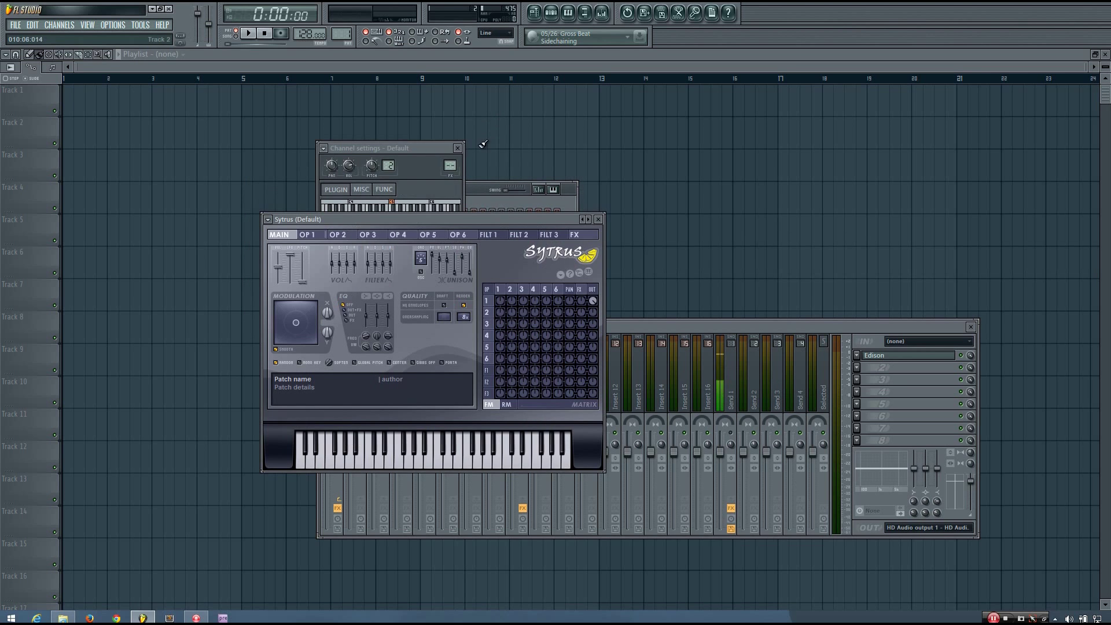
left_click(458, 149)
left_click_drag(465, 219, 703, 120)
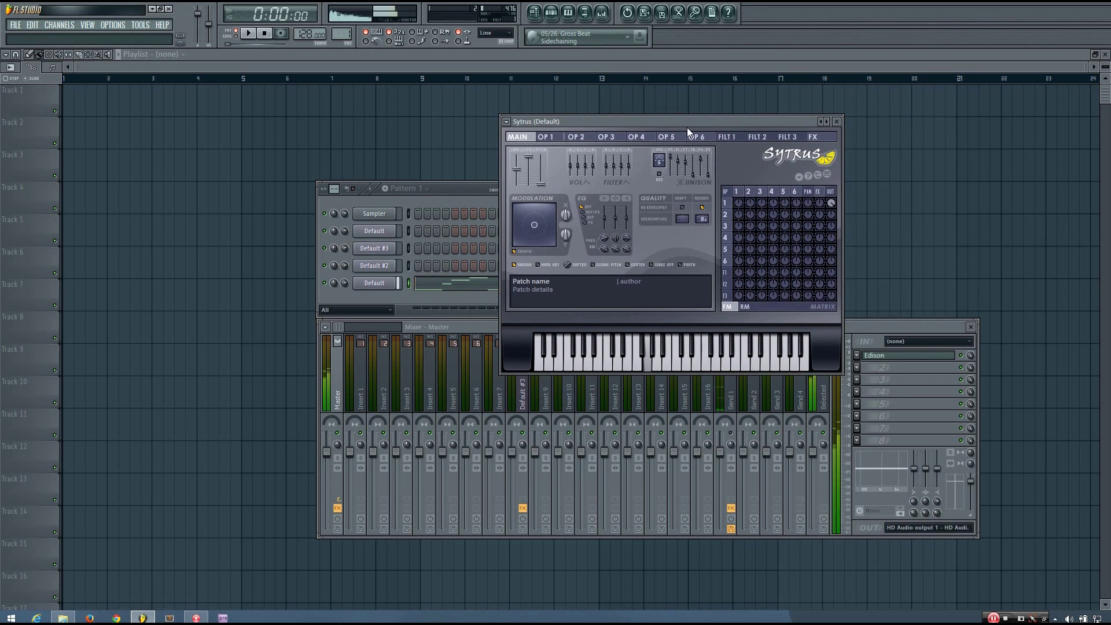
left_click_drag(461, 193, 251, 146)
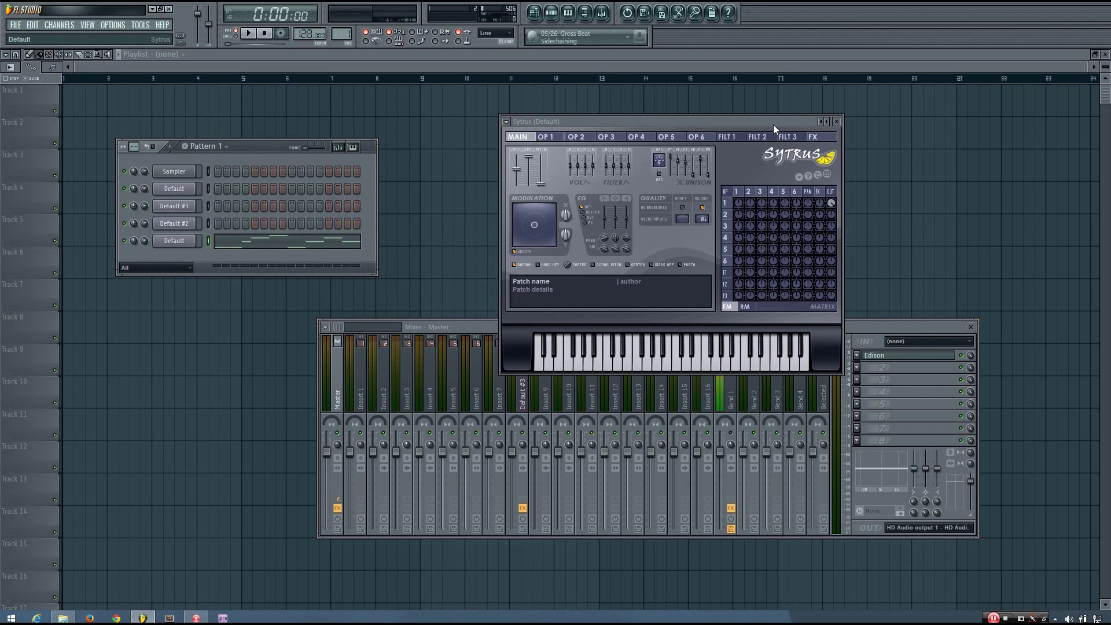
left_click_drag(774, 124, 675, 99)
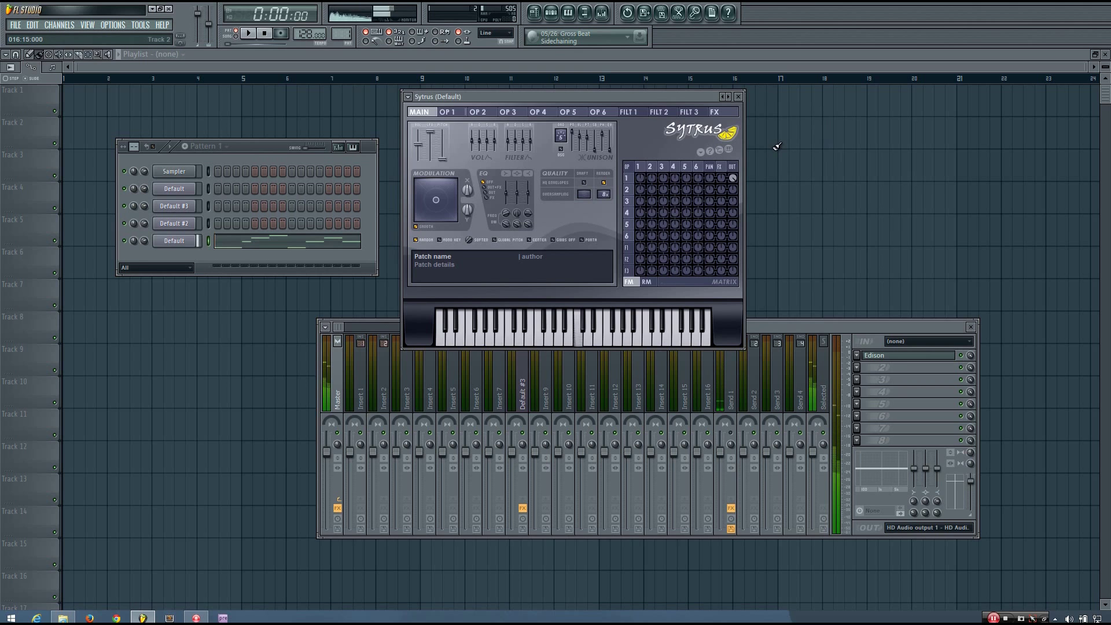
key("space")
left_click_drag(261, 149, 257, 168)
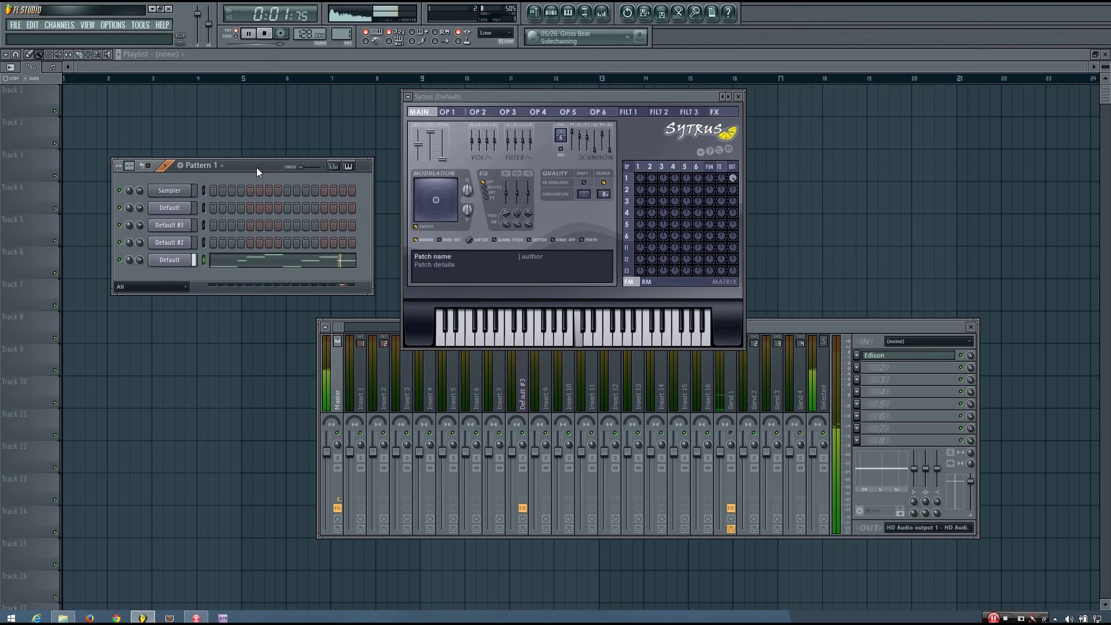
left_click(739, 97)
key("space")
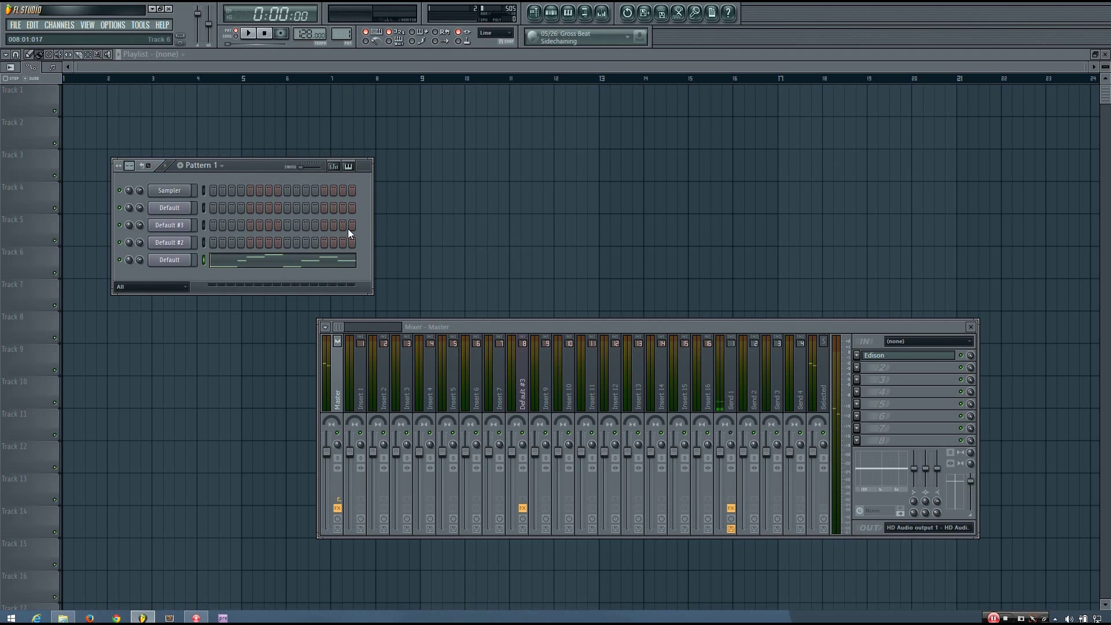
left_click_drag(260, 165, 455, 164)
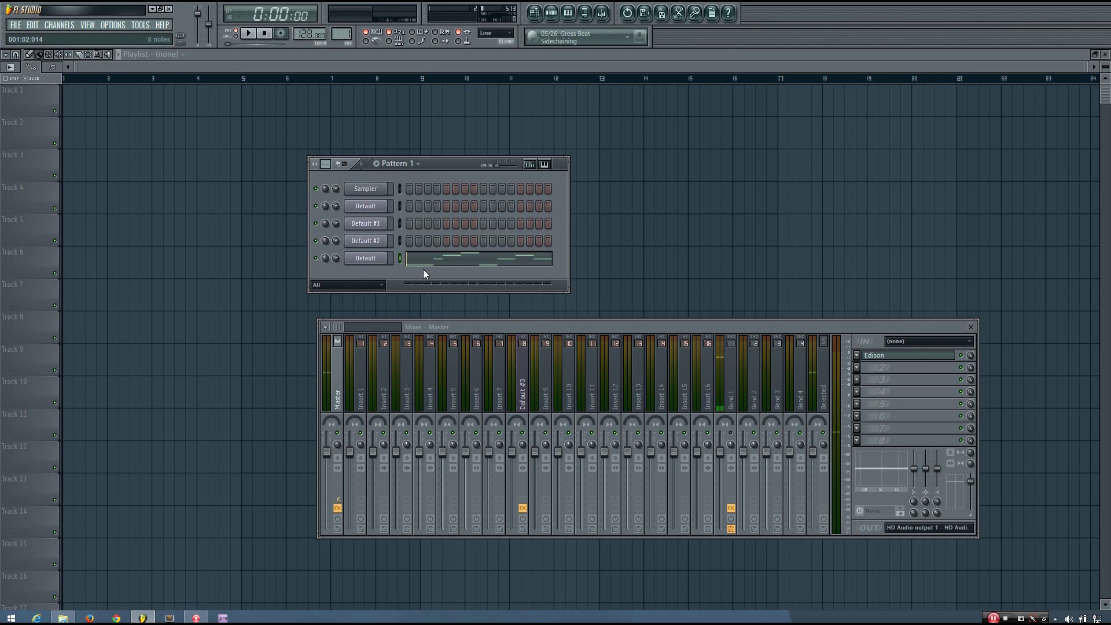
right_click(612, 396)
Route the Default channel to insert 12 and load Fruity Parametric EQ 2 there
mouse_move(730, 382)
left_click(804, 384)
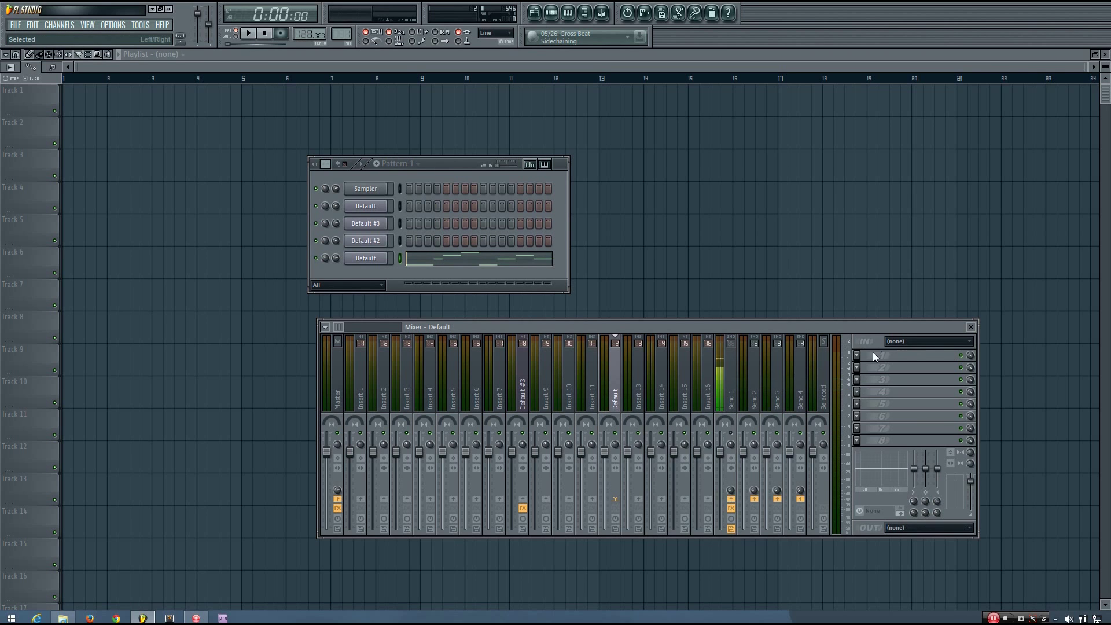
left_click(857, 356)
left_click(975, 537)
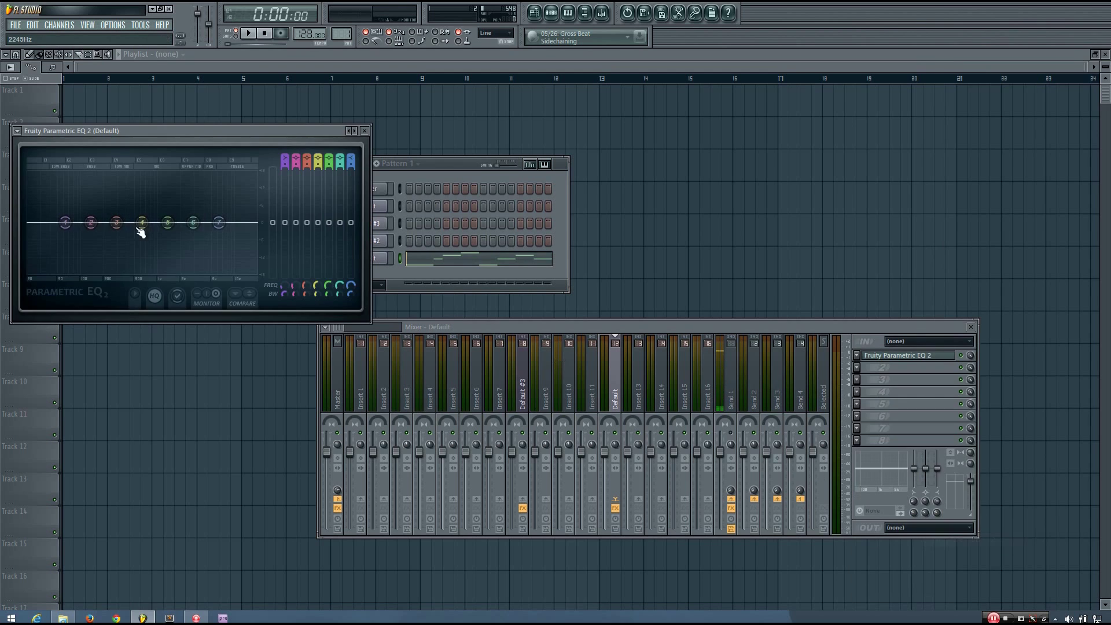
Raise band 1's high-pass cutoff to 254 Hz during playback, then move the EQ window aside
scroll(284, 159, "down", 3)
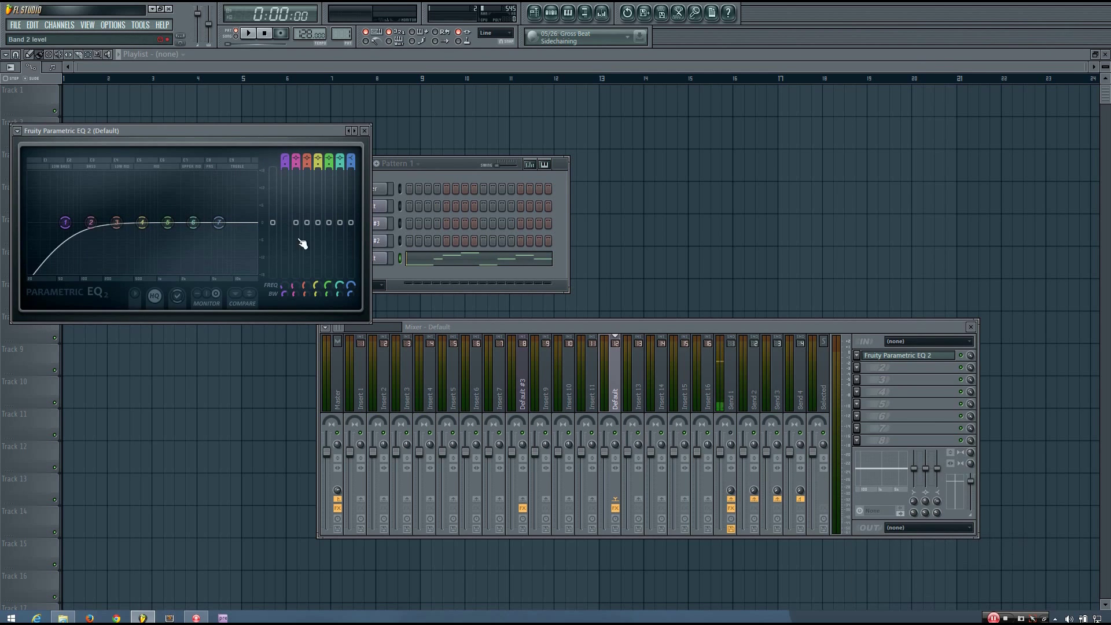
key("space")
scroll(282, 286, "up", 3)
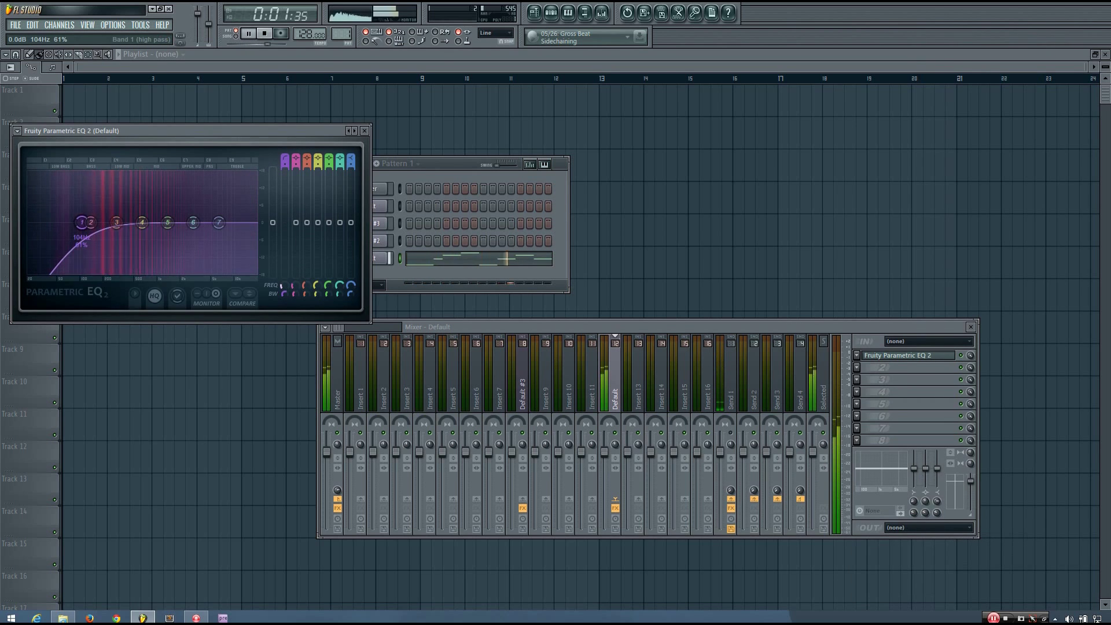
scroll(283, 292, "down", 2)
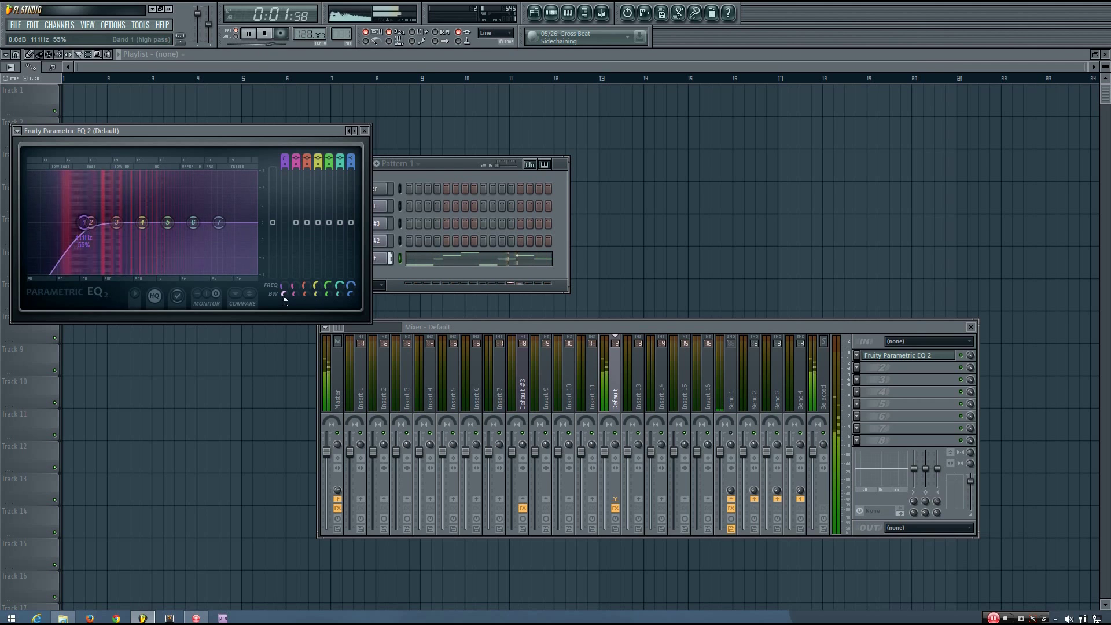
left_click_drag(283, 290, 283, 273)
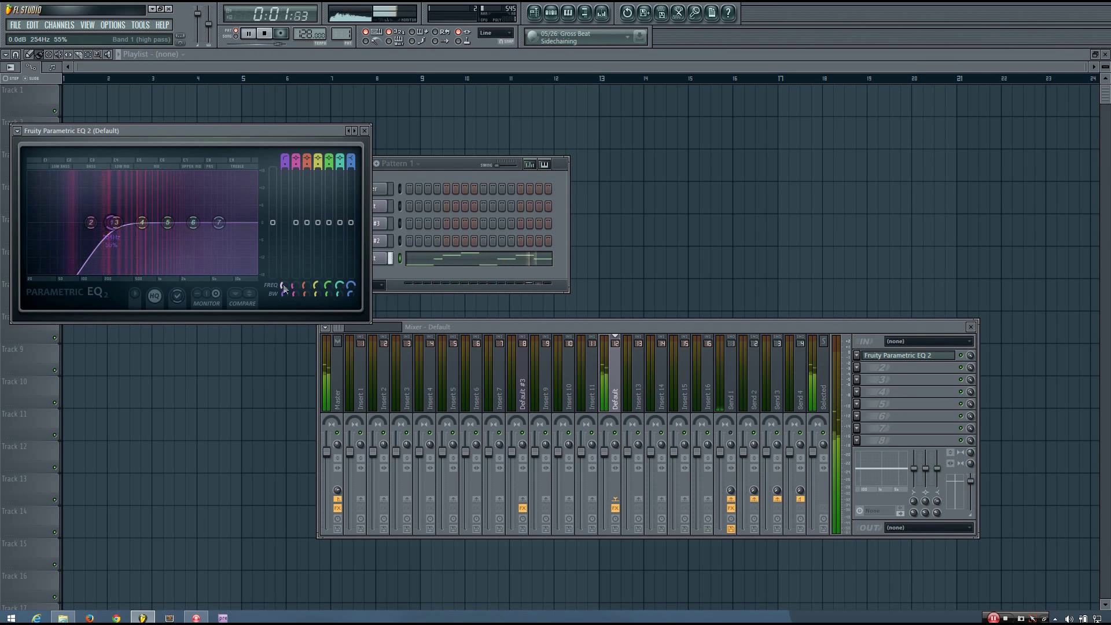
key("space")
left_click_drag(314, 132, 925, 115)
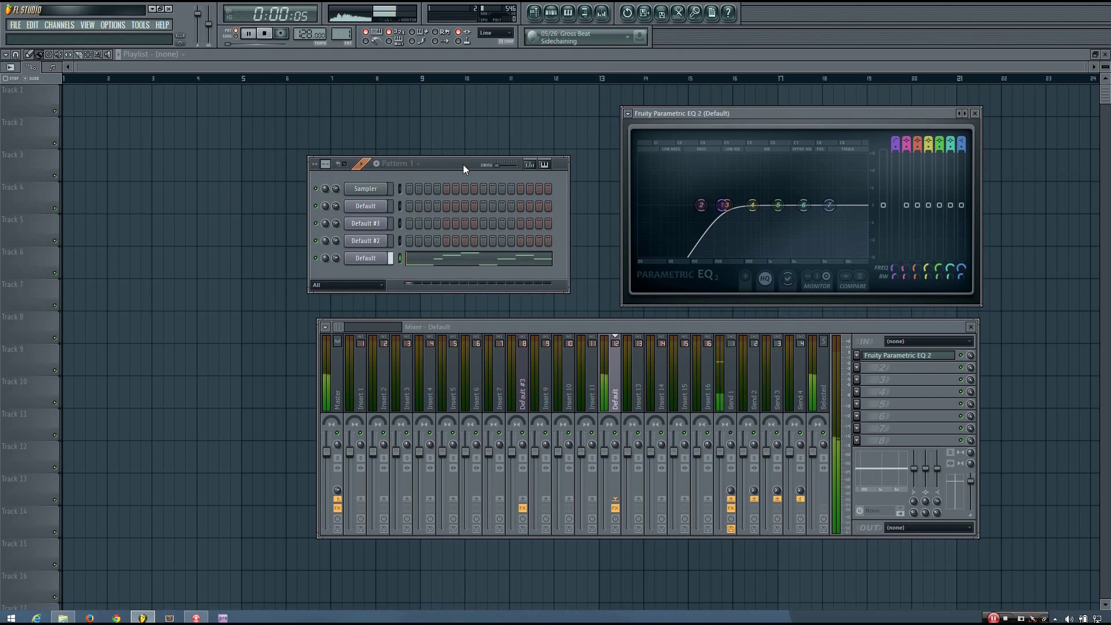
left_click_drag(463, 164, 415, 174)
Copy the last Default channel's notes into Default #2 and play both layers together
right_click(341, 268)
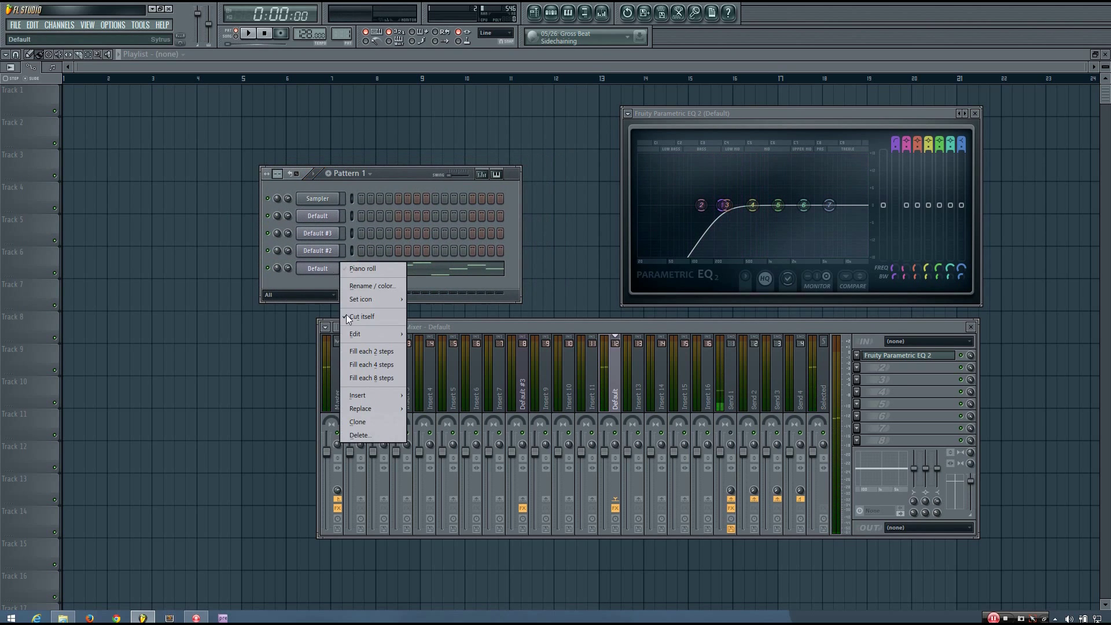
mouse_move(376, 336)
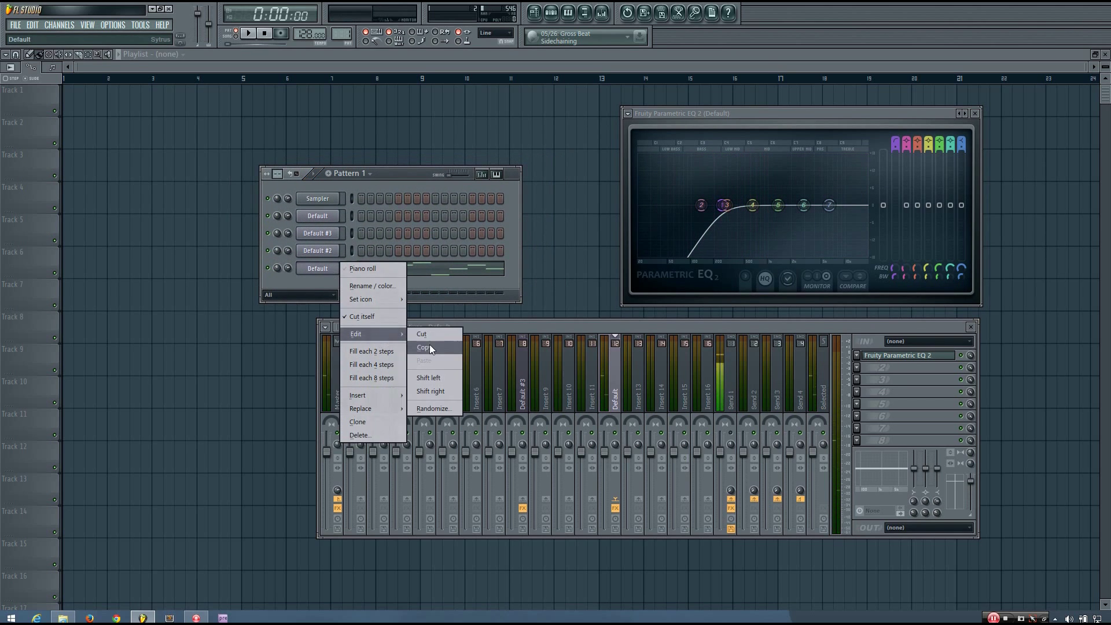
left_click(431, 346)
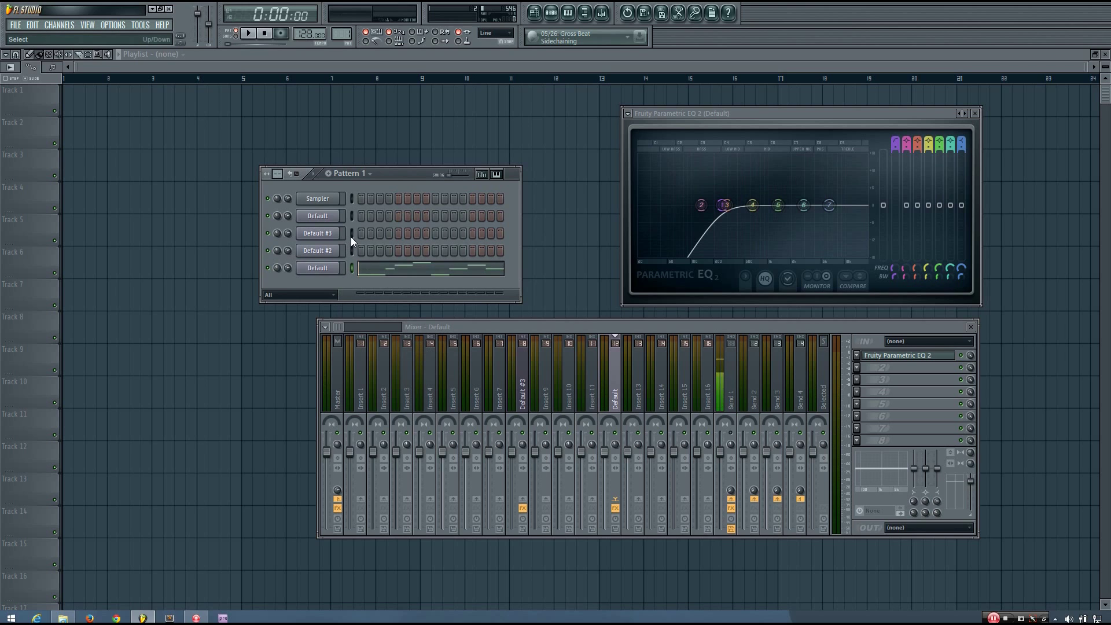
right_click(332, 252)
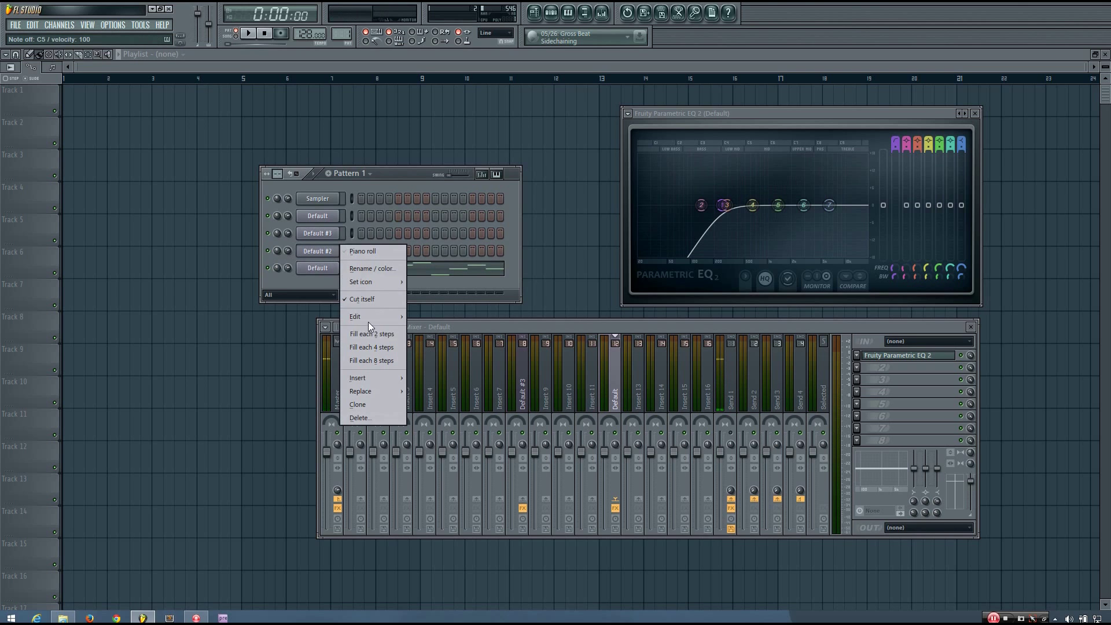
mouse_move(370, 318)
left_click(421, 341)
key("space")
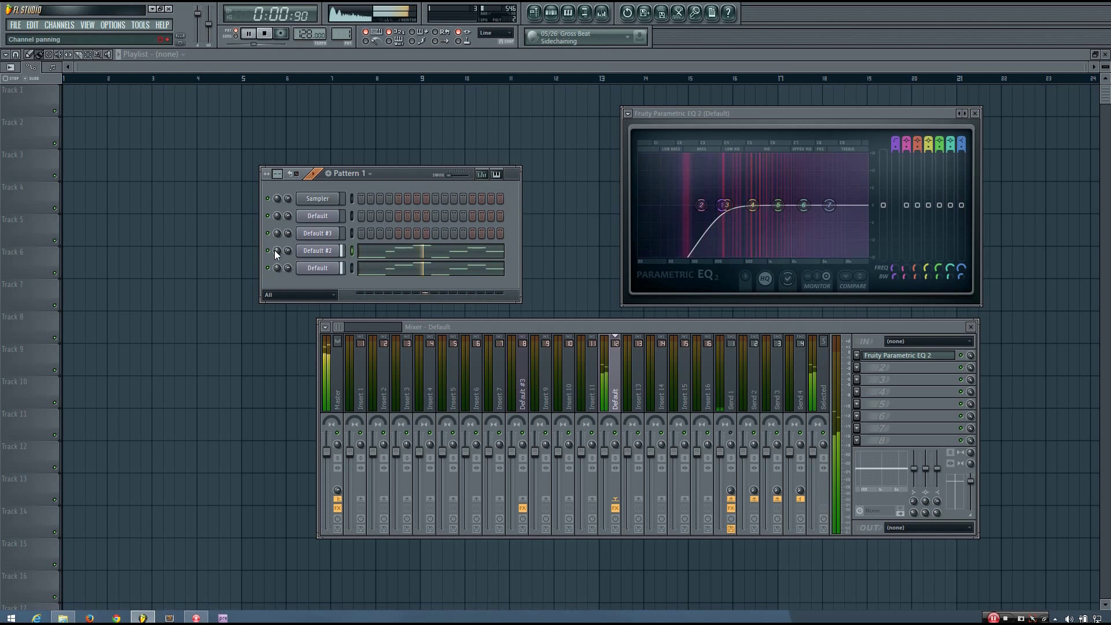
key("space")
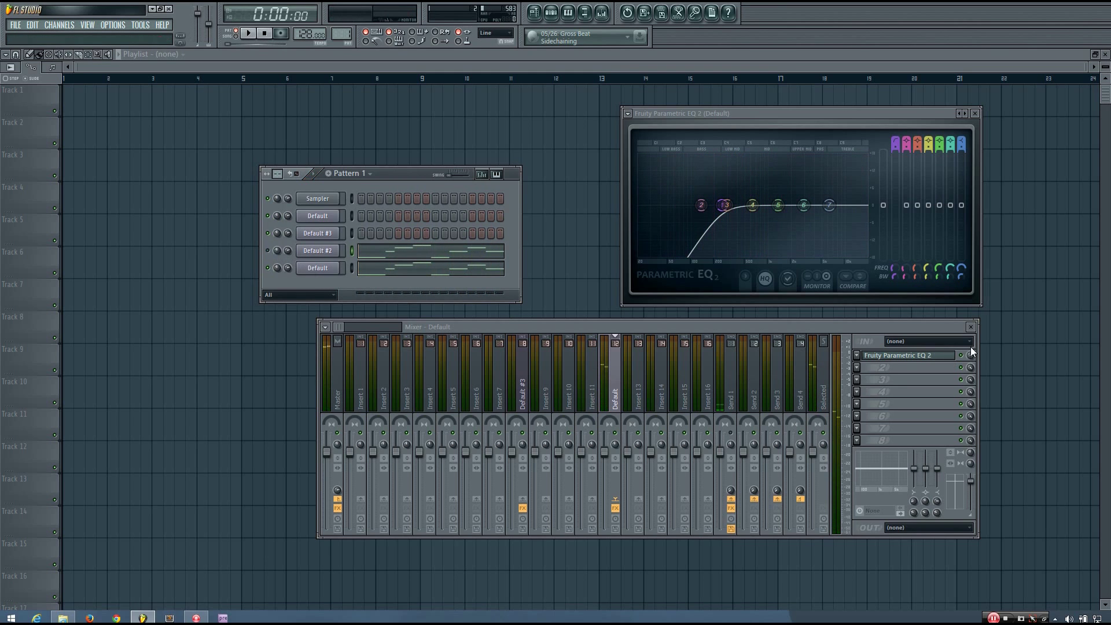
Start and stop playback to compare the two bass layers
key("space")
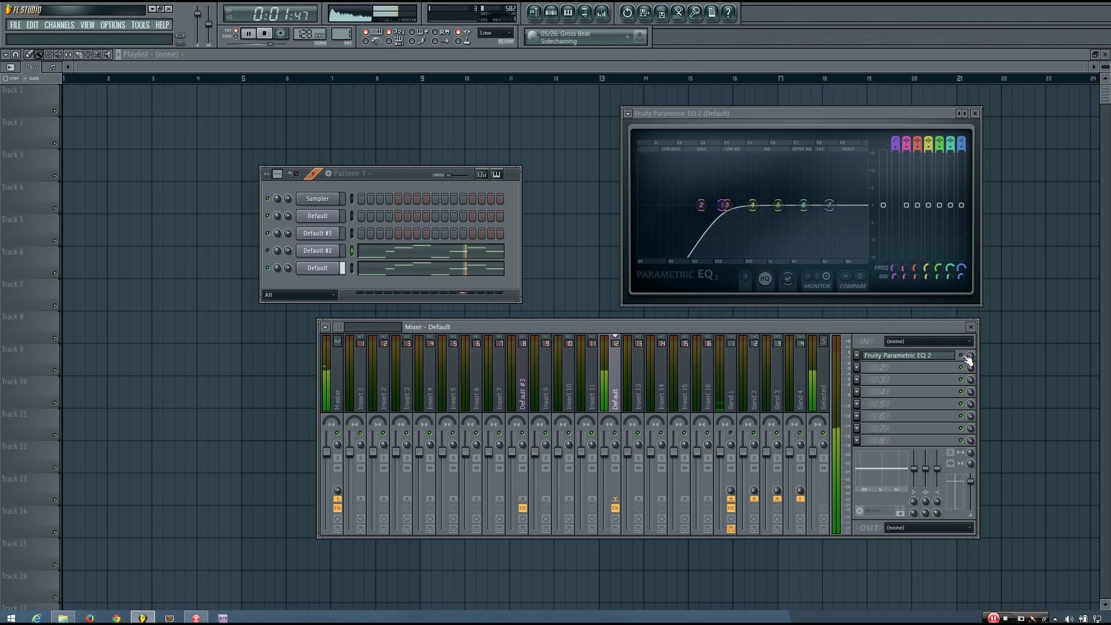
key("space")
key("space")
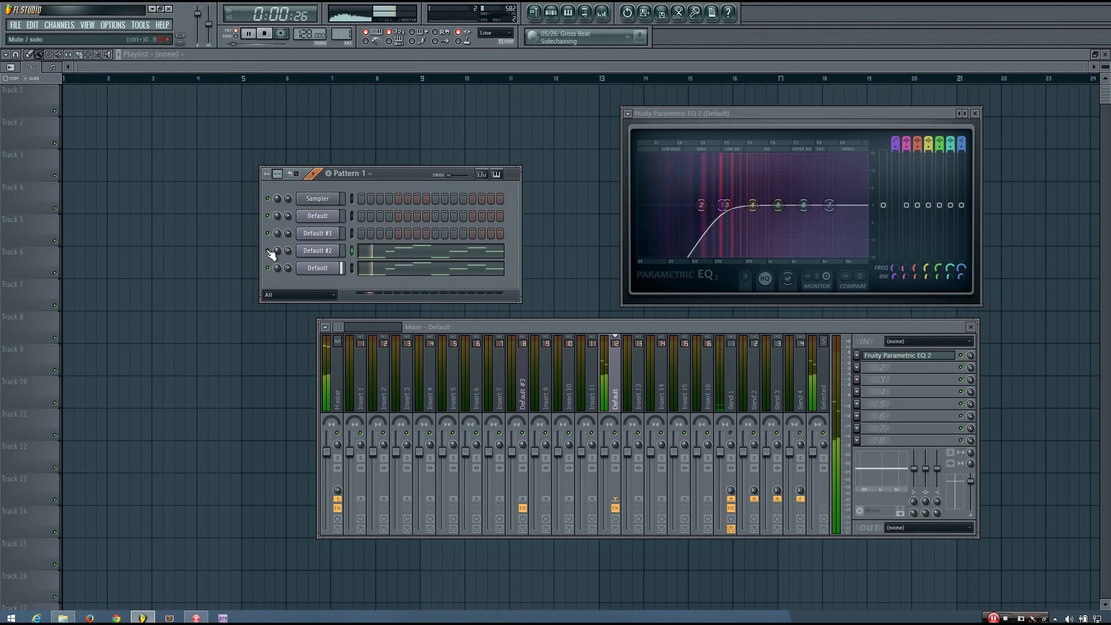
key("space")
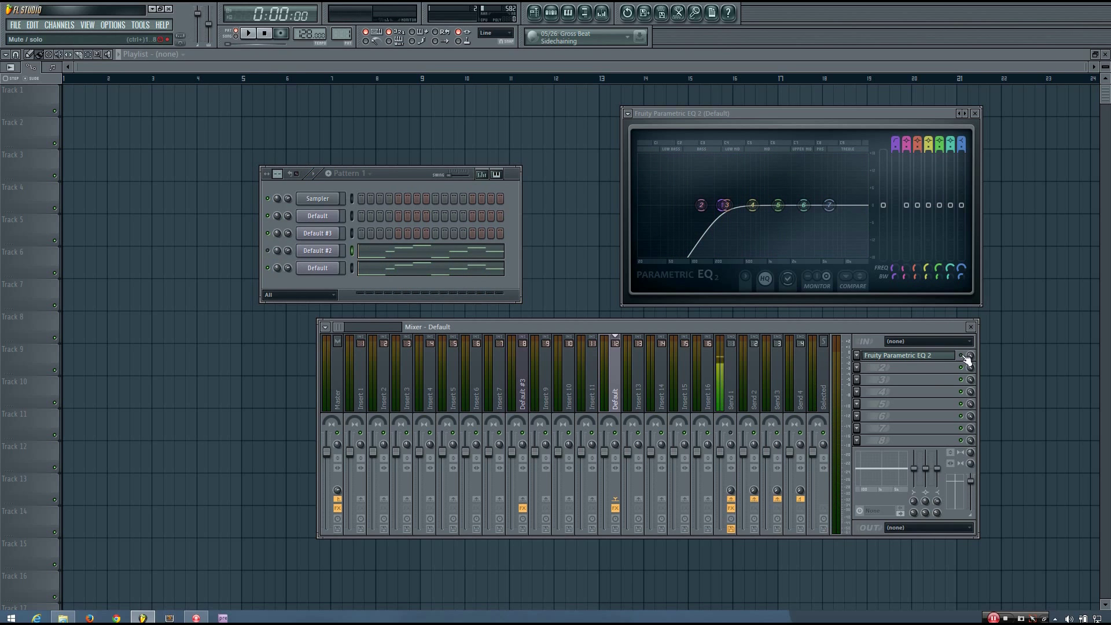
Preview a note on Default and Default #2, then open the Default channel's Sytrus
left_click(352, 268)
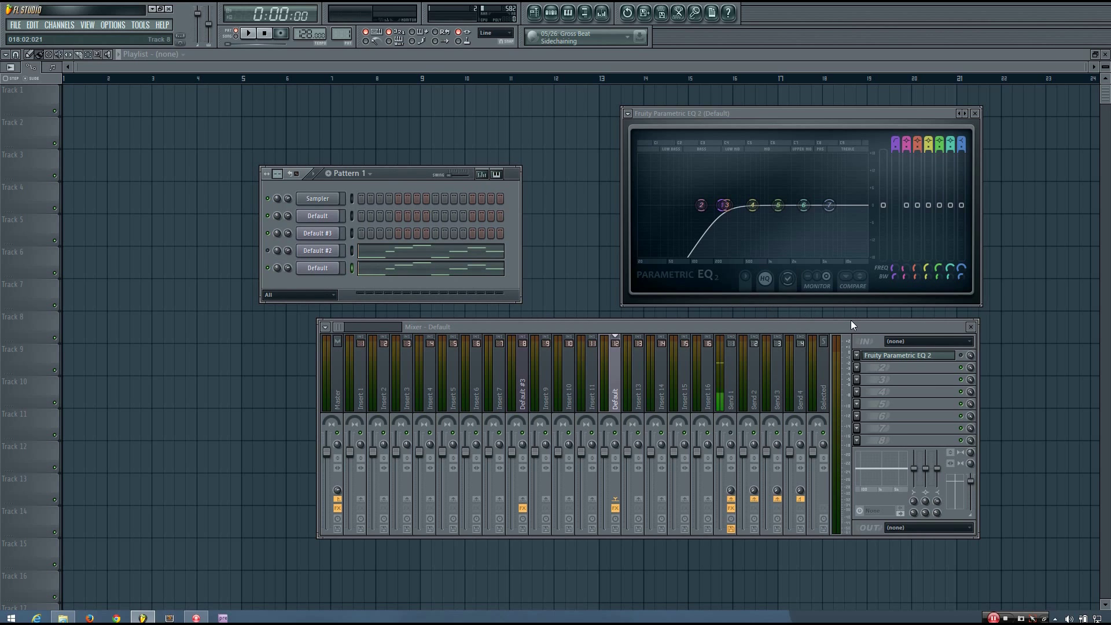
key("z")
left_click(351, 253)
key("z")
left_click(336, 269)
Close the channel settings and open Default #2's Sytrus in the upper left
left_click_drag(622, 96, 640, 92)
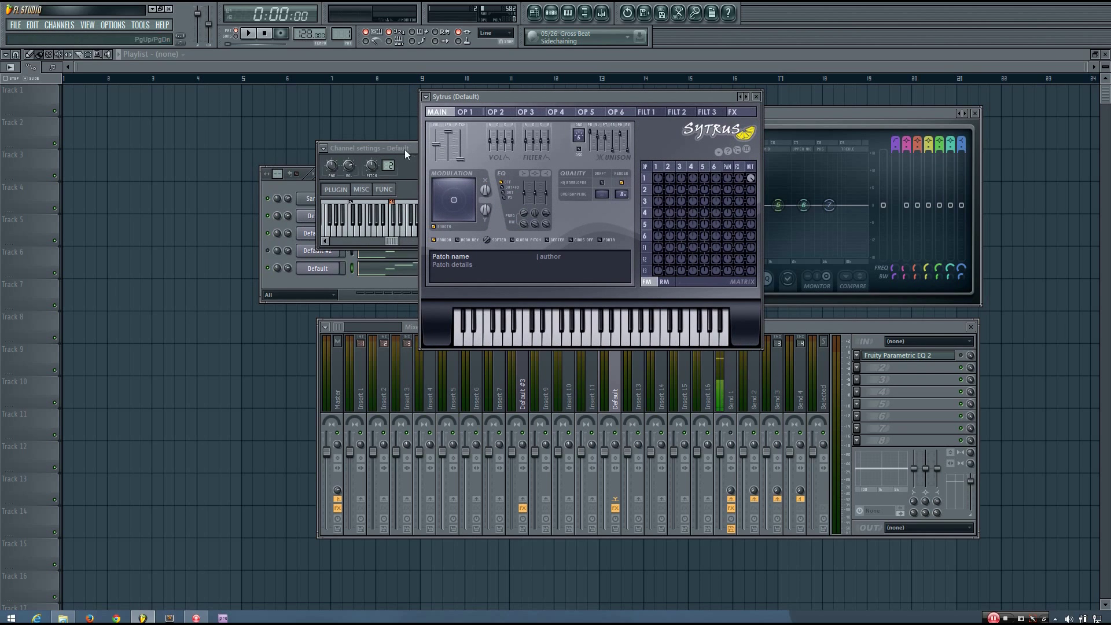
left_click_drag(404, 150, 356, 159)
left_click(412, 164)
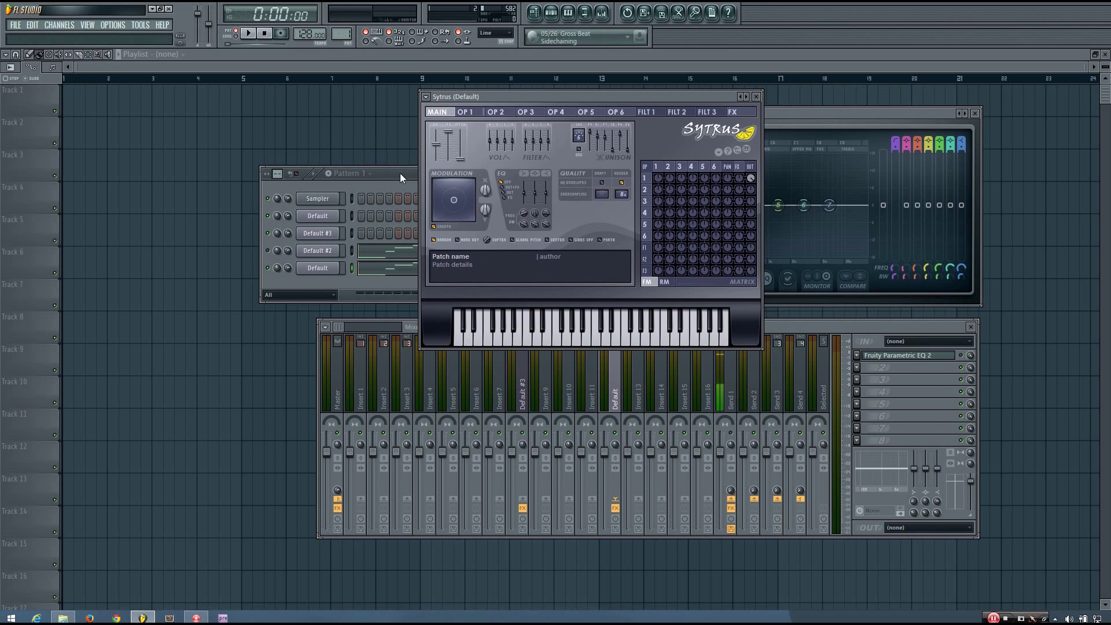
left_click_drag(400, 173, 270, 321)
left_click(203, 404)
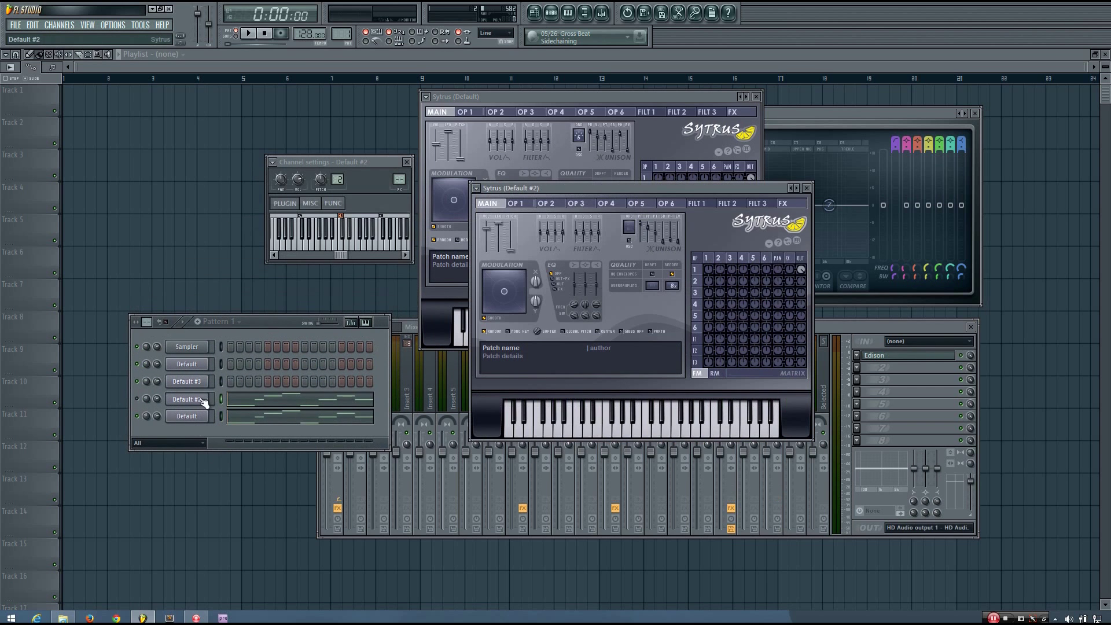
left_click(408, 162)
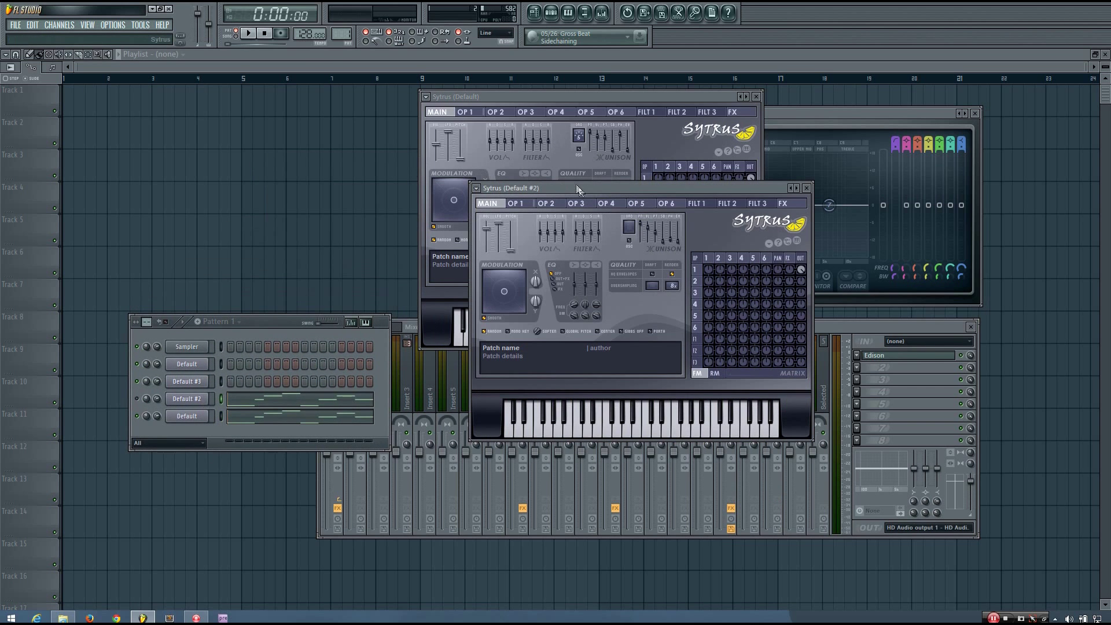
left_click_drag(581, 193, 173, 118)
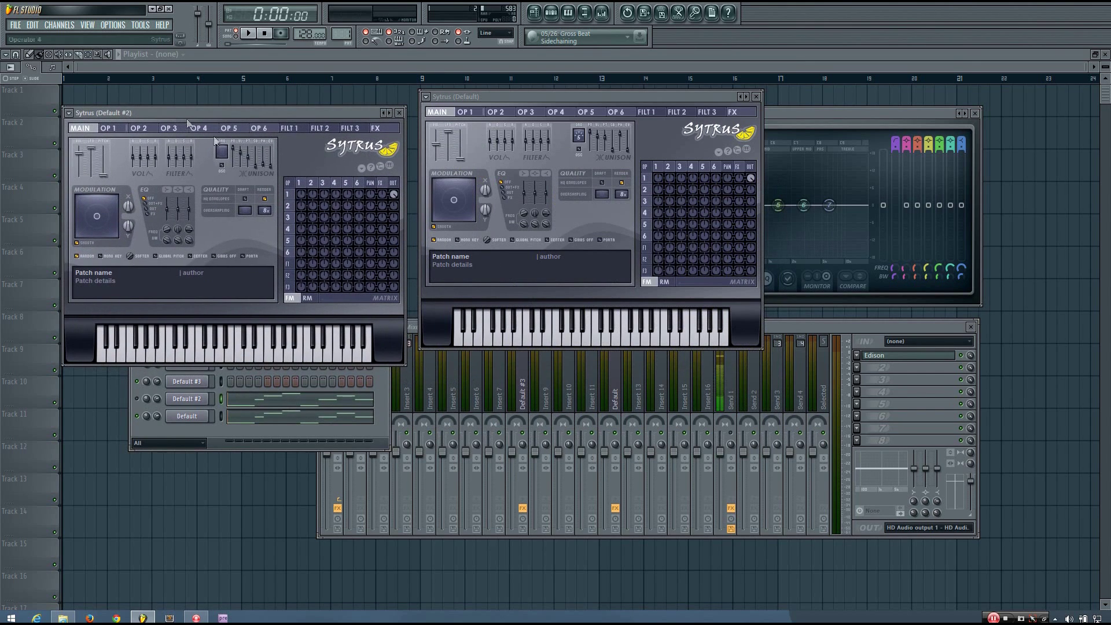
Copy the original Sytrus unison value and paste it into Default #2's unison pitch
right_click(609, 143)
left_click(648, 266)
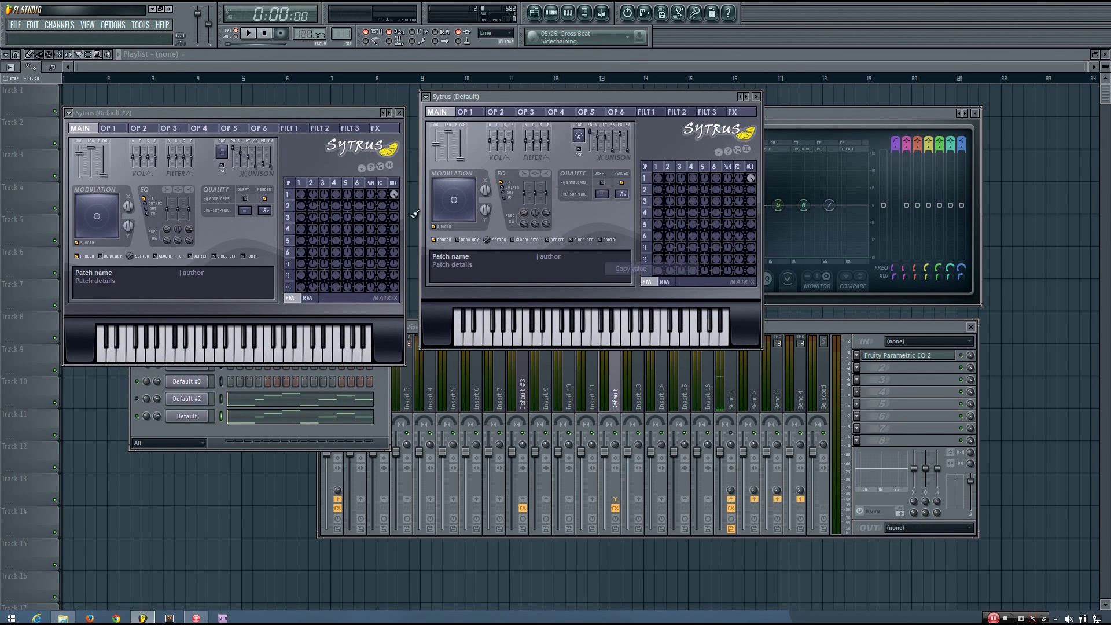
left_click_drag(324, 112, 300, 101)
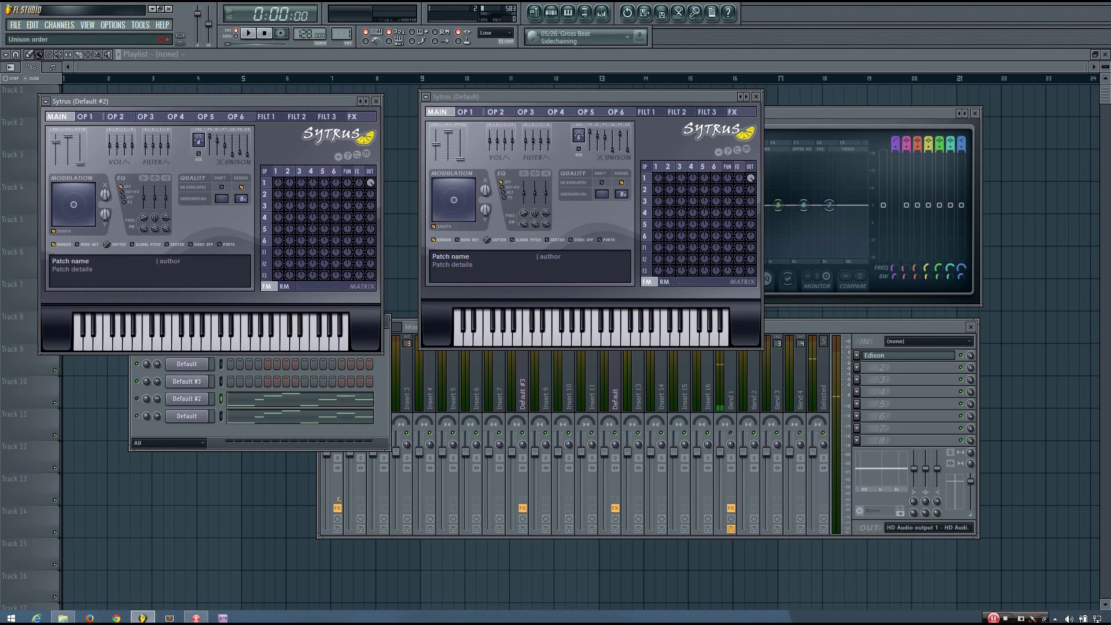
right_click(230, 150)
left_click(266, 289)
Copy the second original unison value into Default #2's unison phase
right_click(624, 137)
left_click(640, 269)
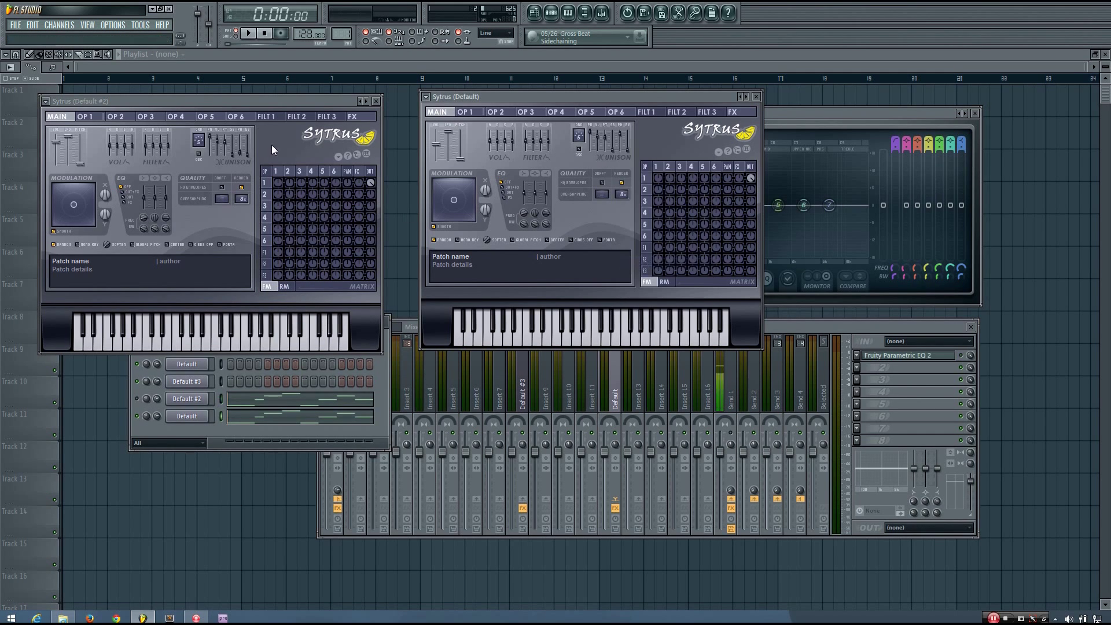
right_click(242, 152)
left_click(265, 291)
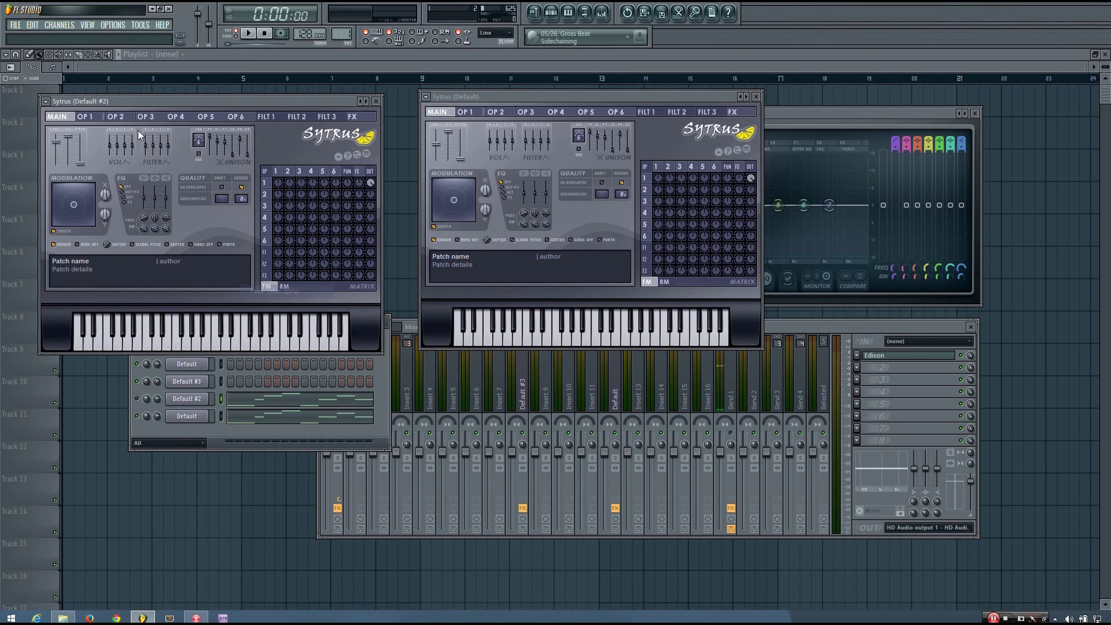
left_click(85, 116)
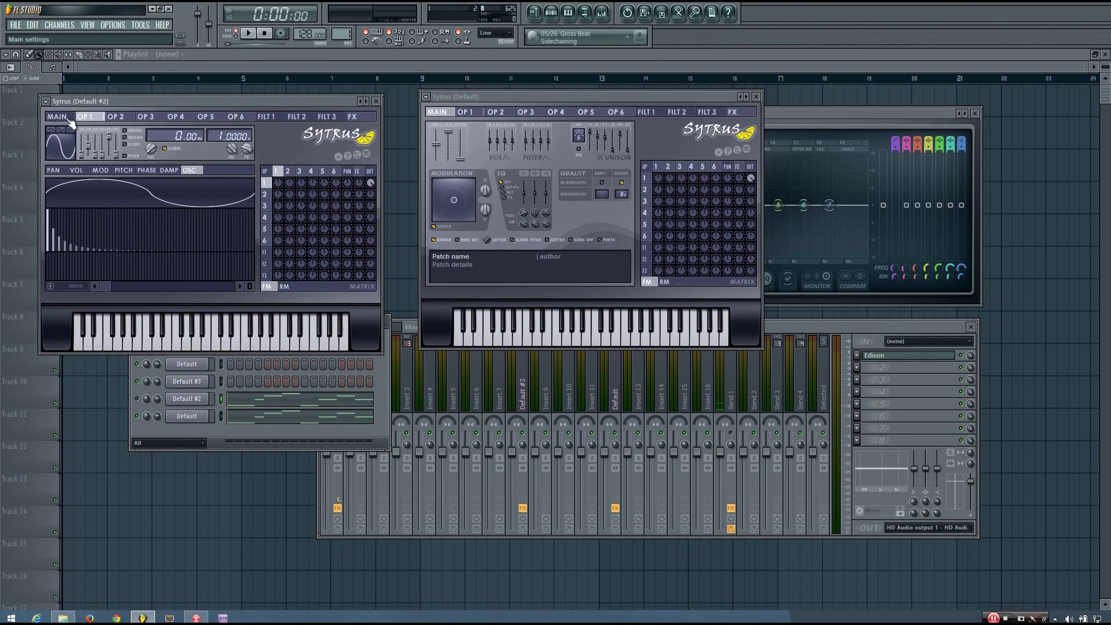
left_click(71, 118)
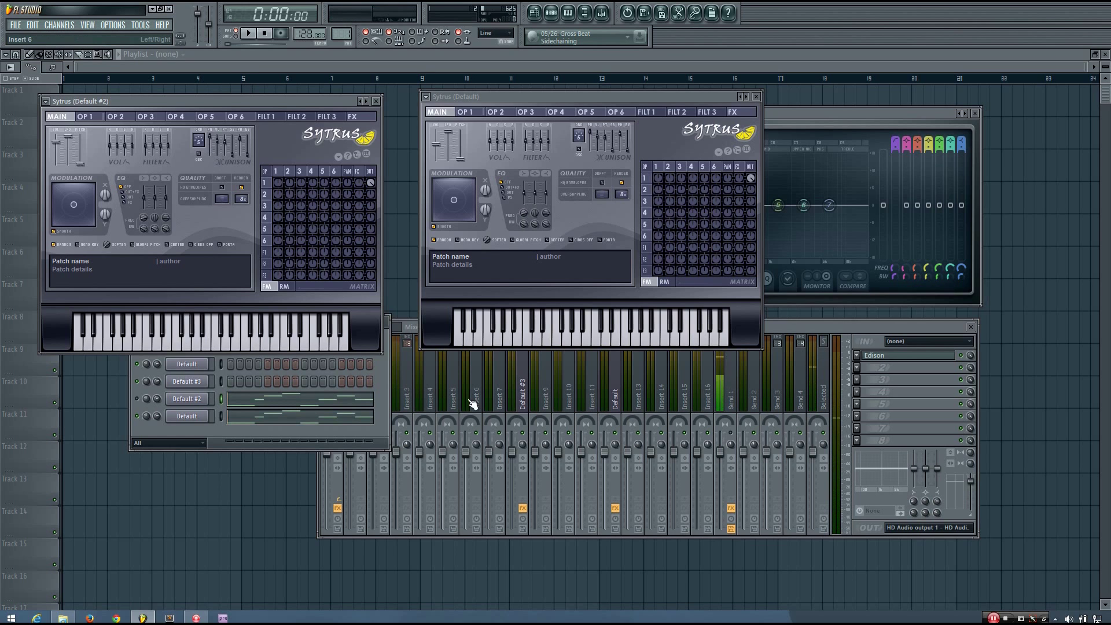
Link the selected Sytrus channels to mixer inserts 11 and 12 from Insert 11
left_click(590, 394)
right_click(591, 393)
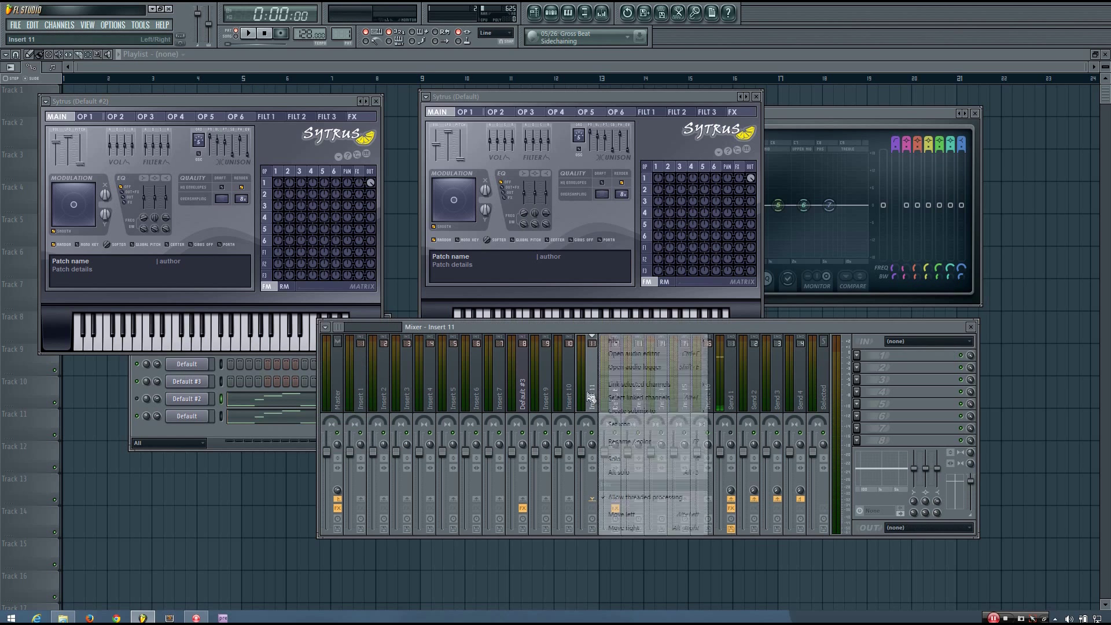
mouse_move(679, 391)
left_click(733, 384)
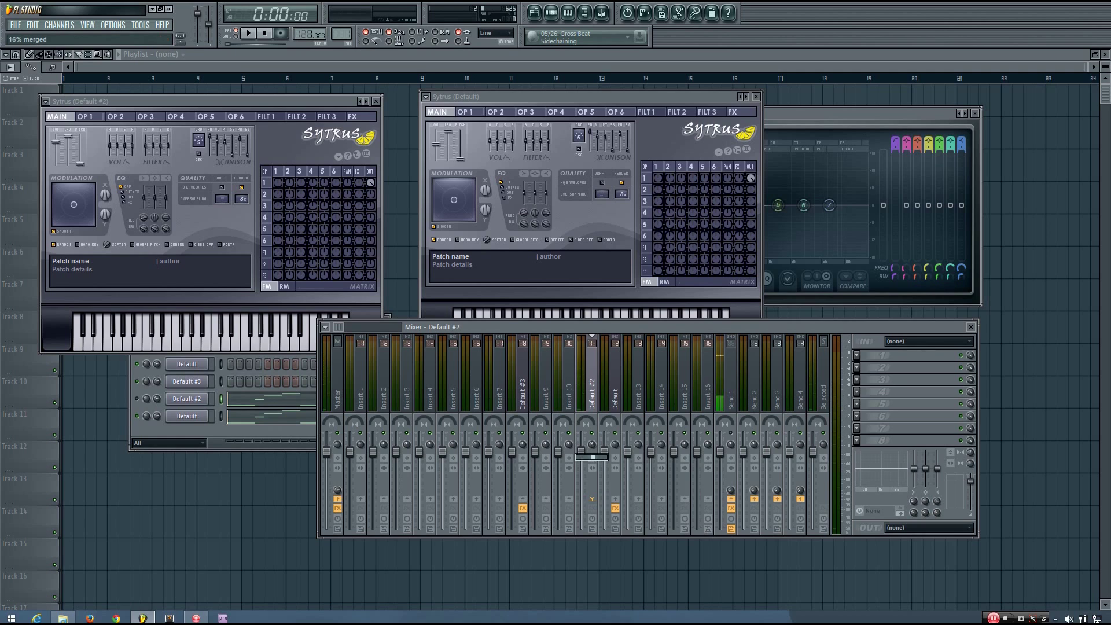
Play notes to audition the linked layers and reposition the Default #2 Sytrus window
key("i")
key("p")
key("t")
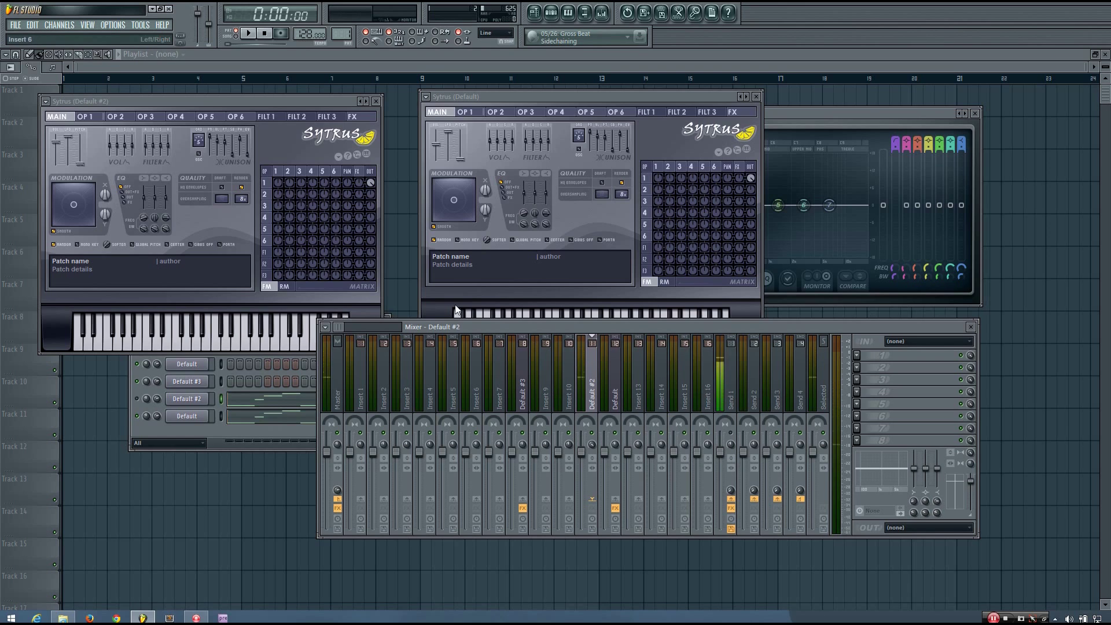
left_click_drag(301, 100, 316, 120)
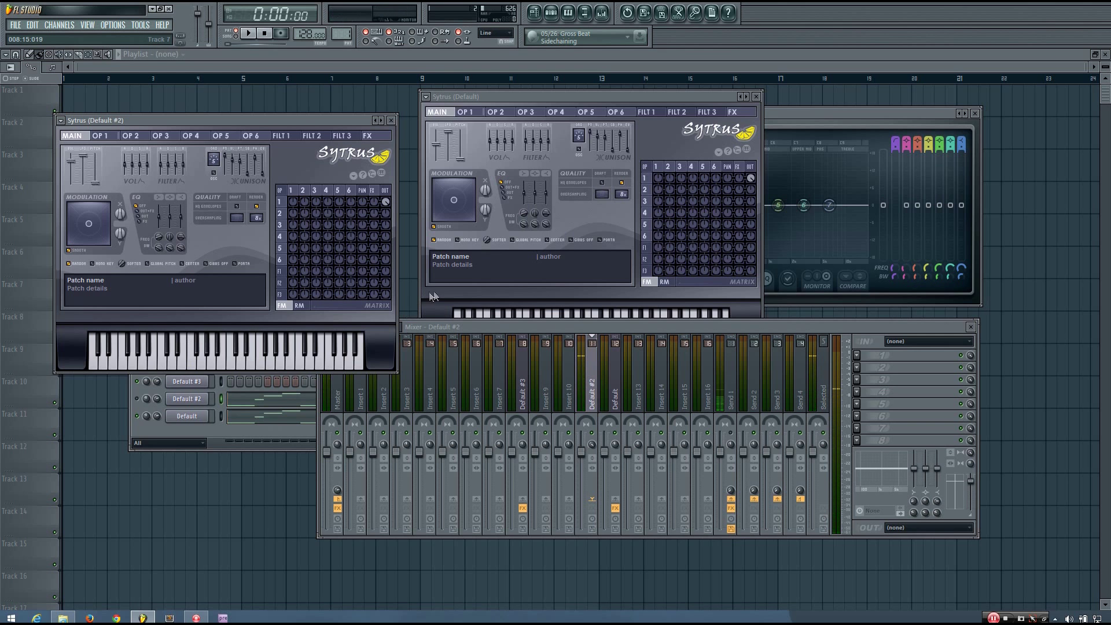
left_click_drag(279, 118, 302, 124)
key("space")
key("space")
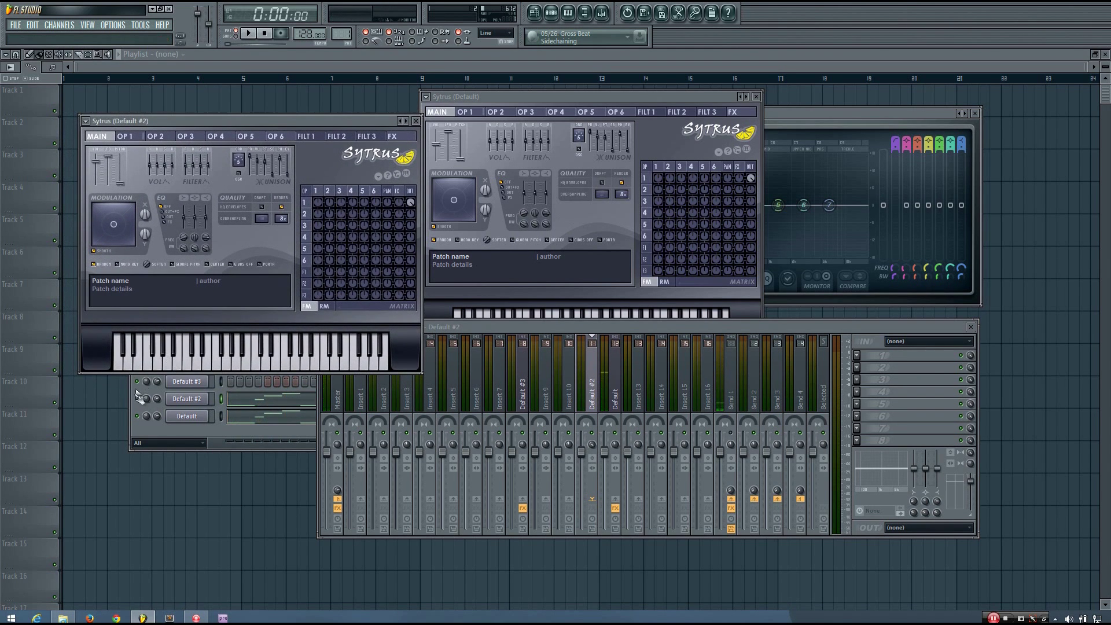
Play the pattern, check Default #2's first operator page, then close its Sytrus window
left_click(138, 394)
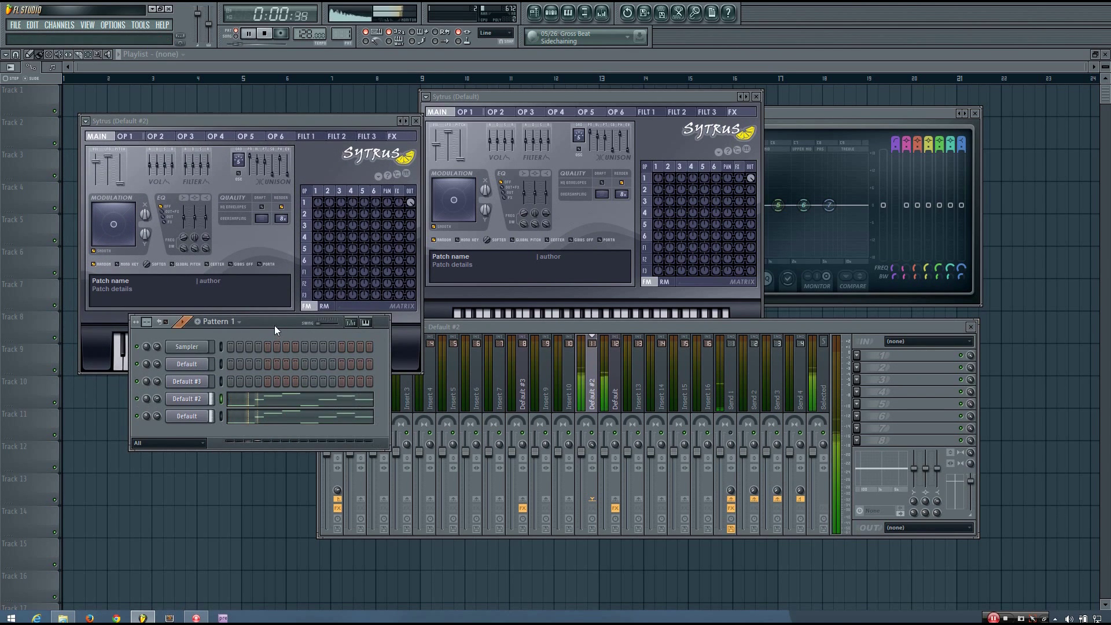
left_click_drag(274, 326, 280, 314)
key("space")
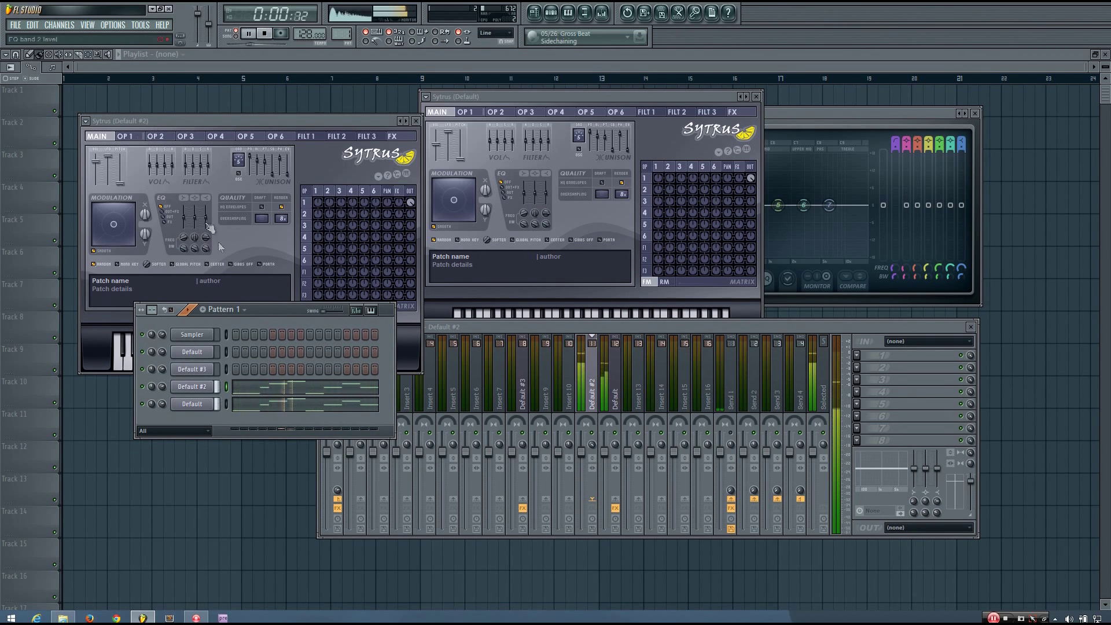
left_click(125, 137)
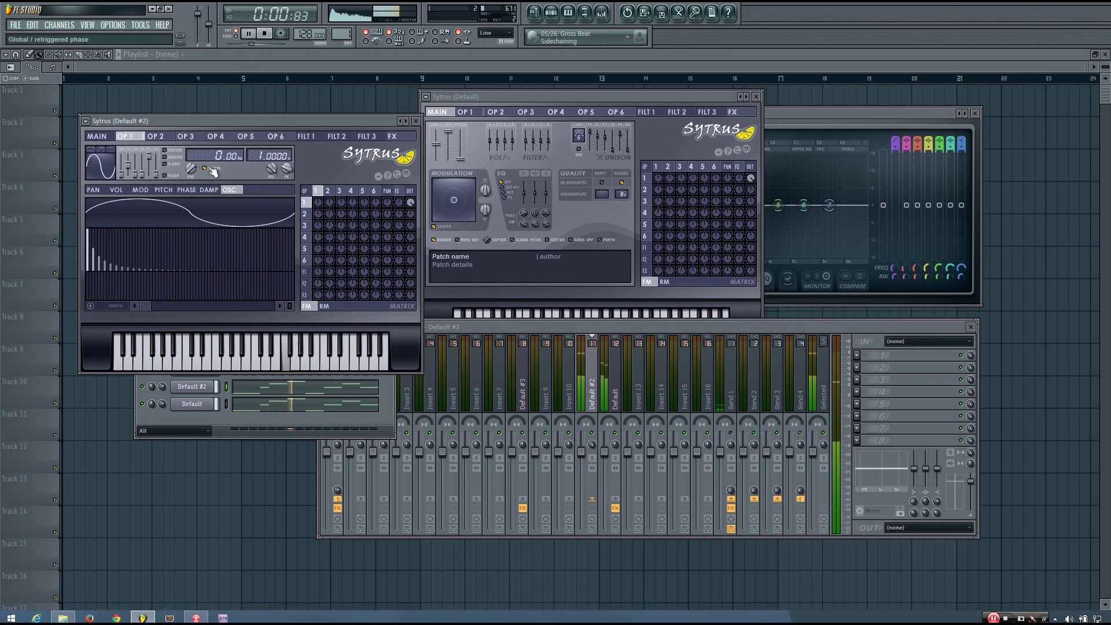
left_click(97, 136)
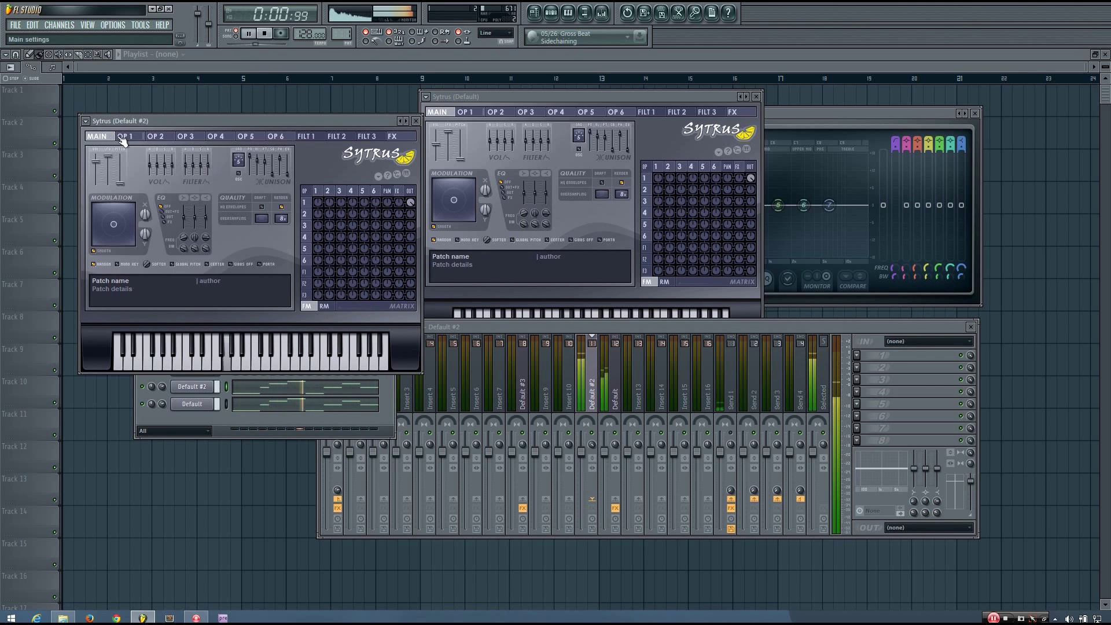
left_click(416, 121)
left_click_drag(290, 309, 279, 175)
key("space")
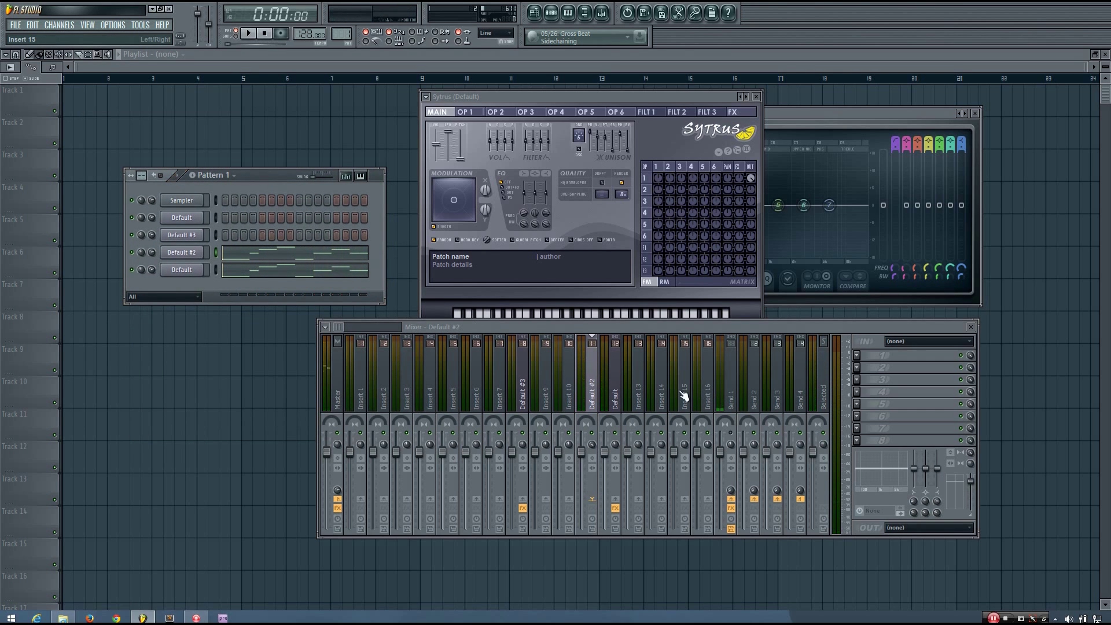
Select the Default and Default #2 channels, then select mixer insert 12 (Default)
mouse_move(270, 174)
left_mouse_down()
mouse_move(288, 210)
mouse_move(274, 172)
left_mouse_up()
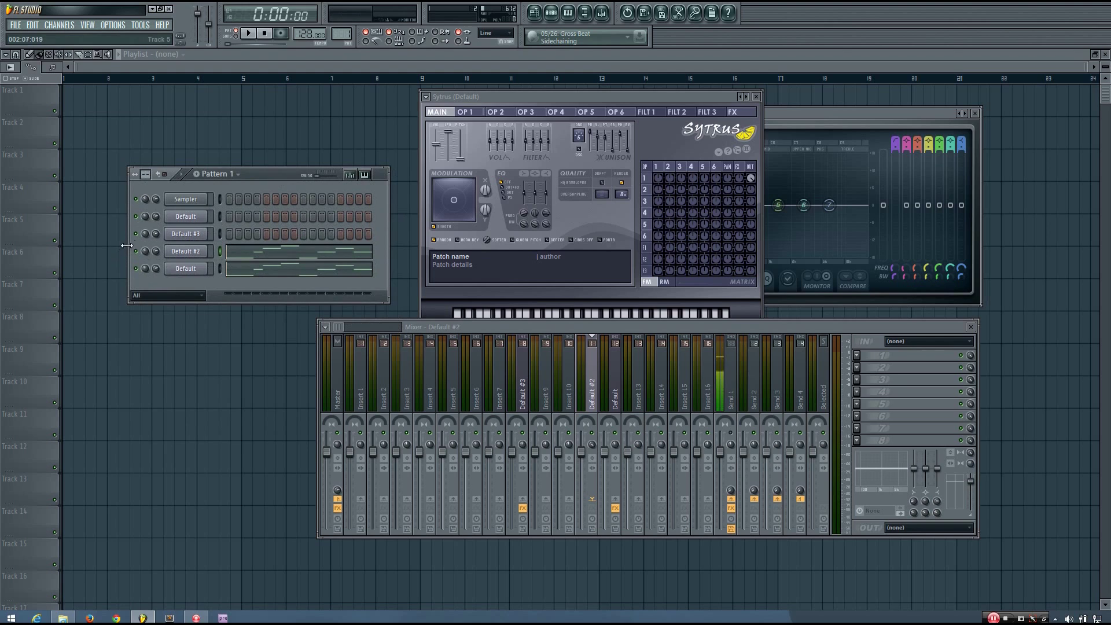
left_click(219, 269)
left_click_drag(274, 177, 266, 158)
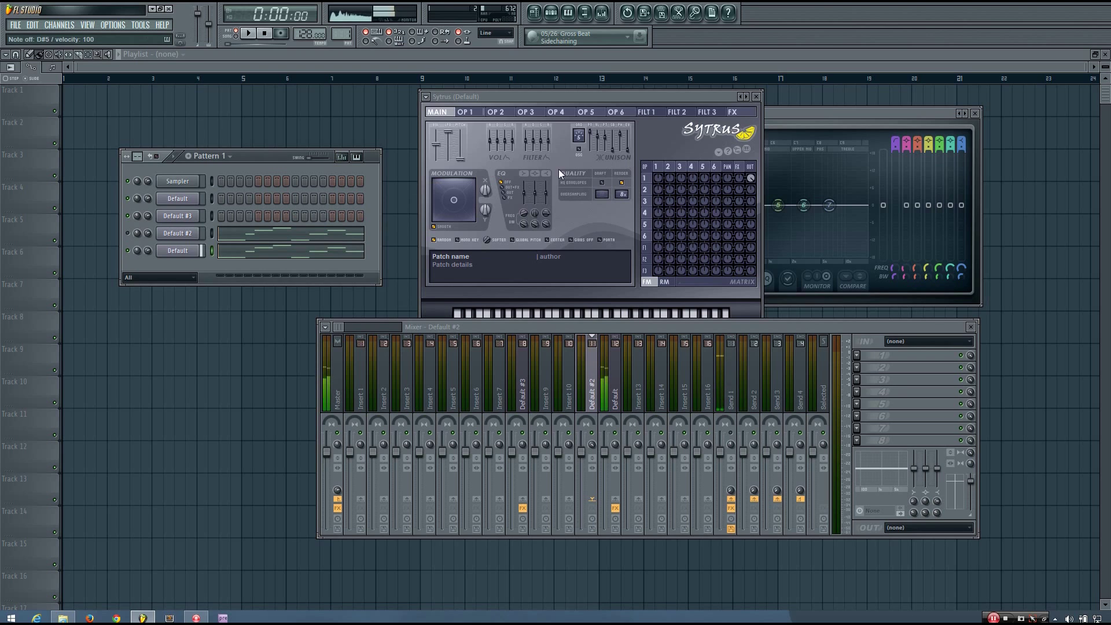
left_click(213, 233)
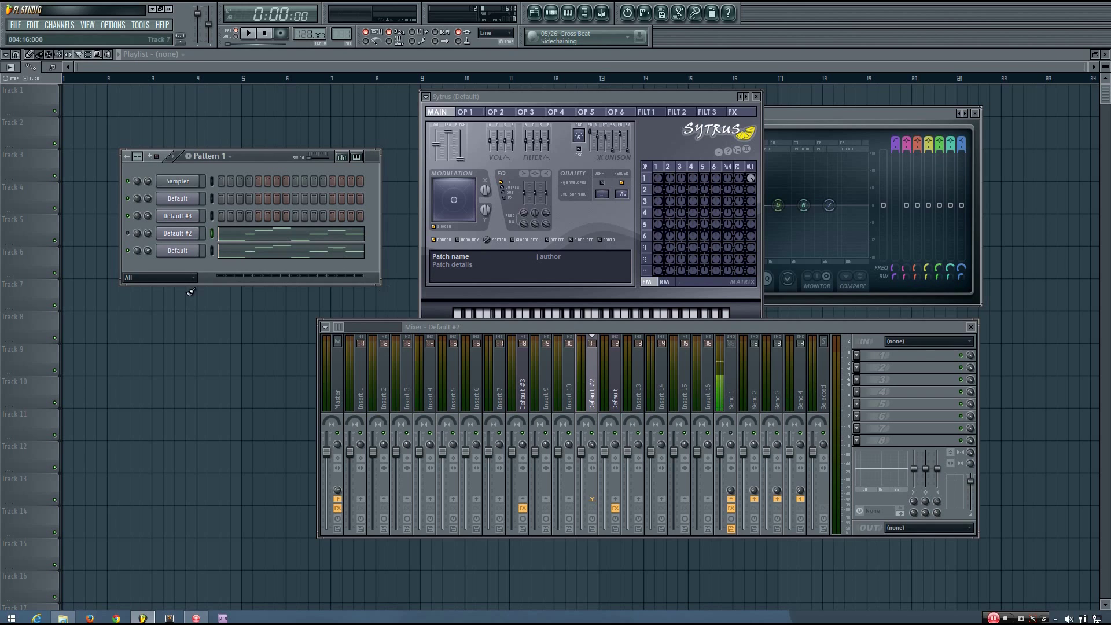
left_click(616, 383)
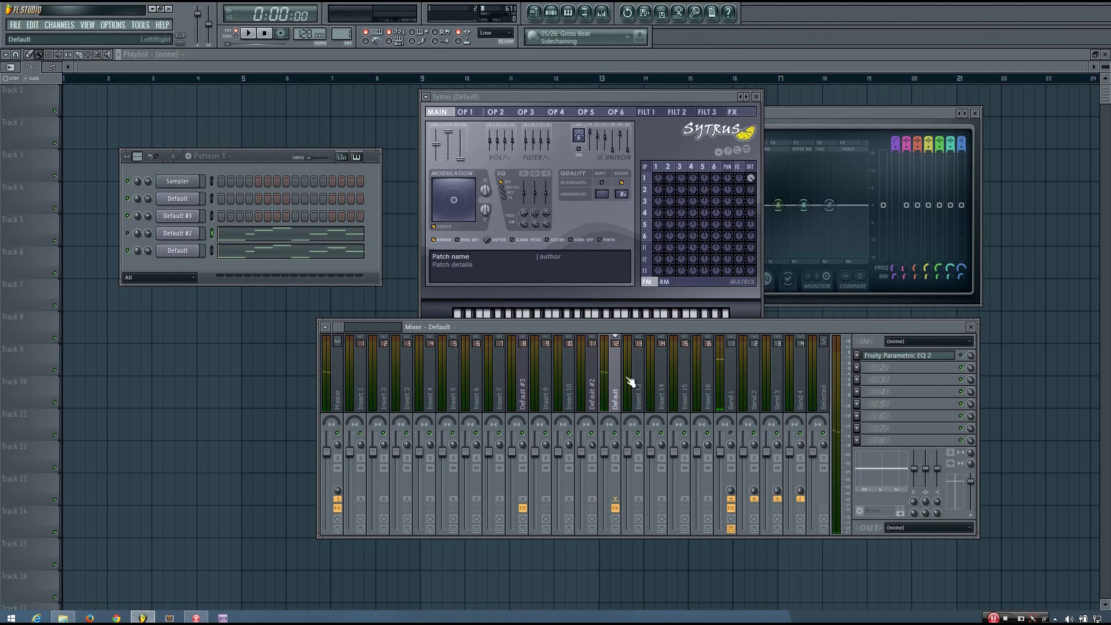
Load Maximus into the Default insert's second effect slot and open its presets menu
left_click(858, 369)
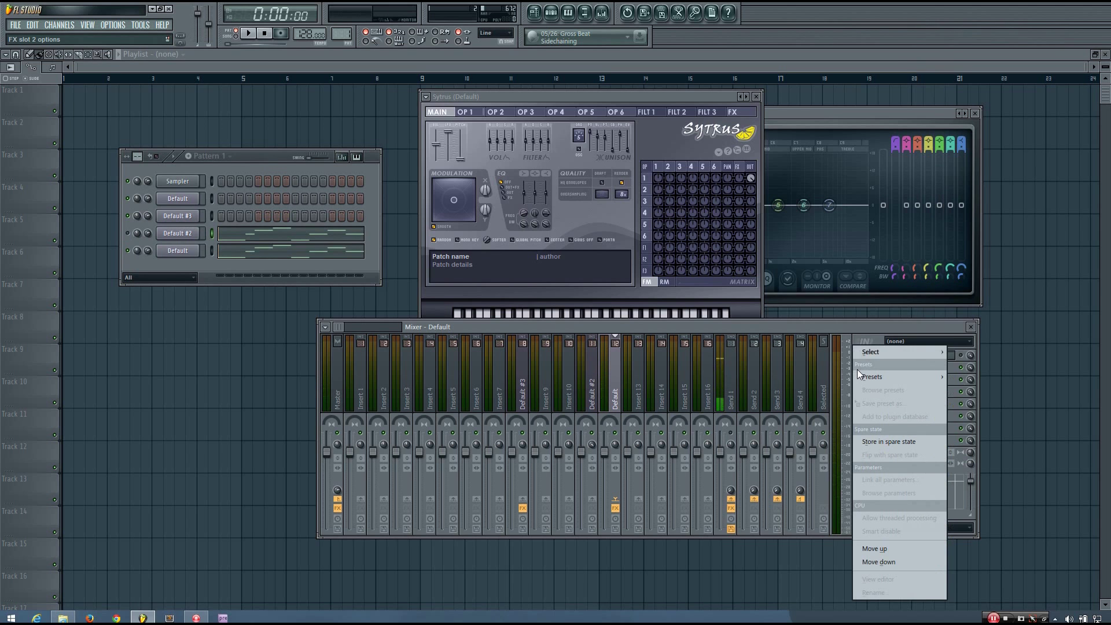
mouse_move(874, 353)
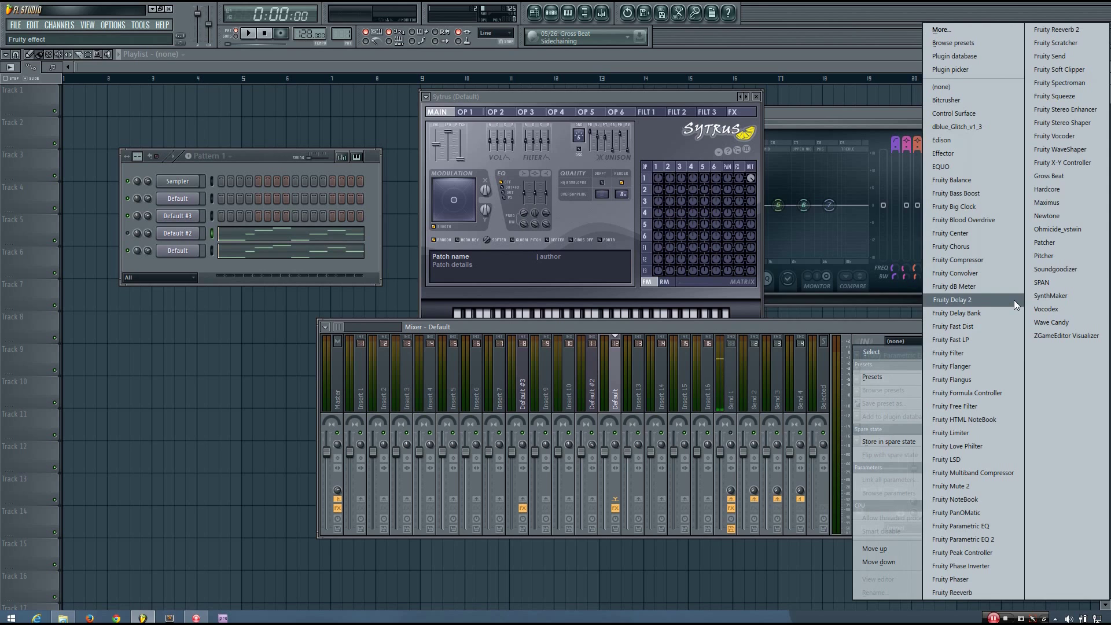
left_click(1051, 202)
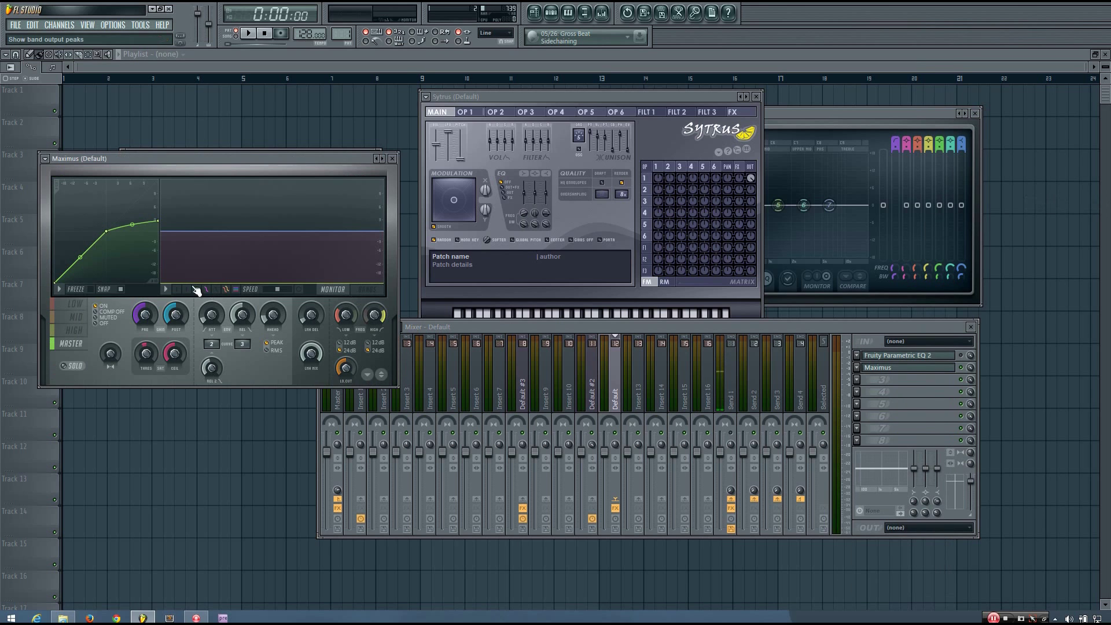
left_click(49, 158)
mouse_move(87, 195)
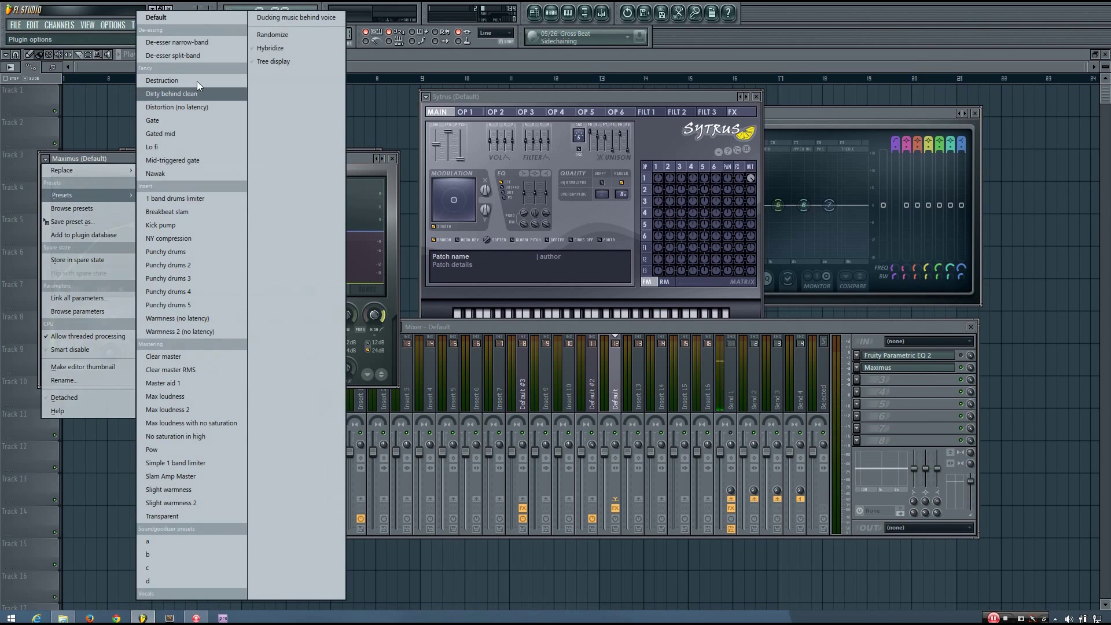
Load the Default Maximus preset, then select and solo the LOW band
left_click(169, 23)
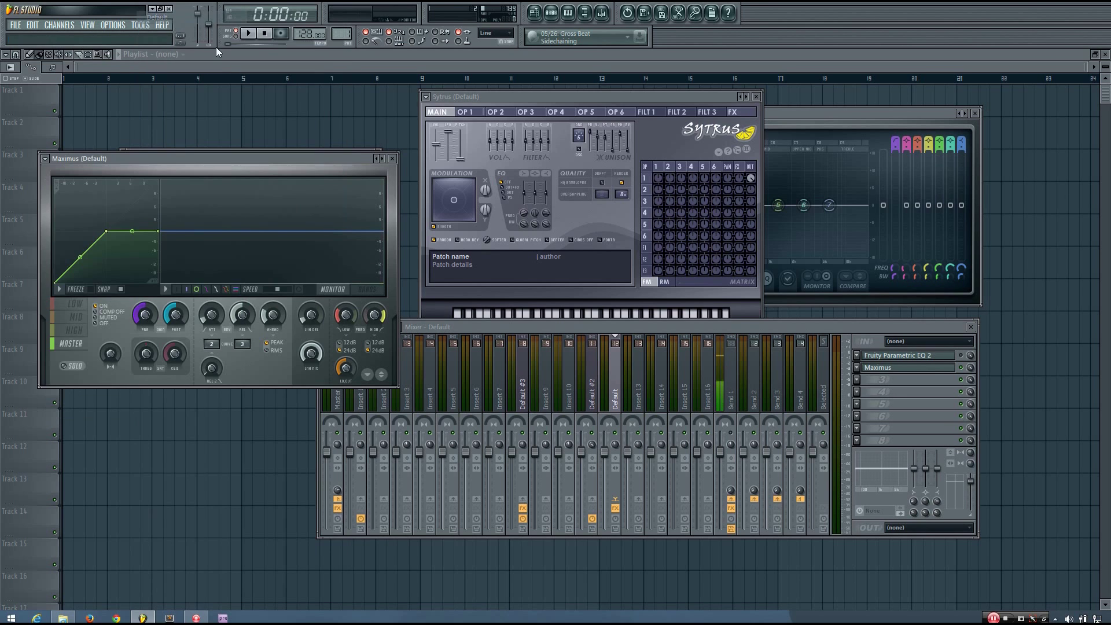
left_click_drag(283, 160, 568, 114)
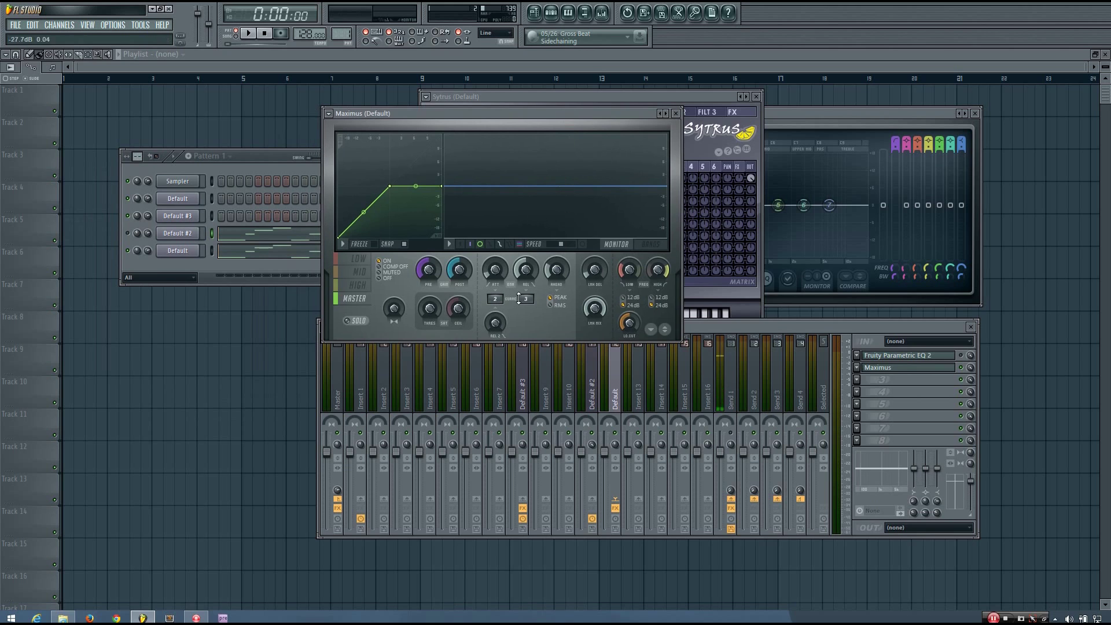
left_click_drag(478, 122, 514, 125)
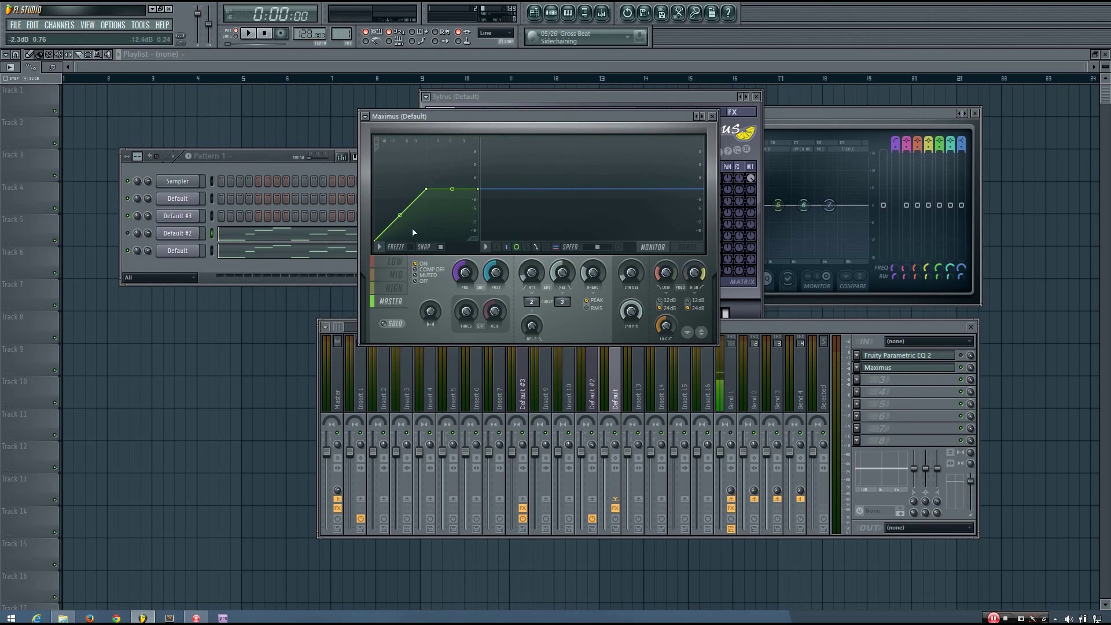
left_click(382, 261)
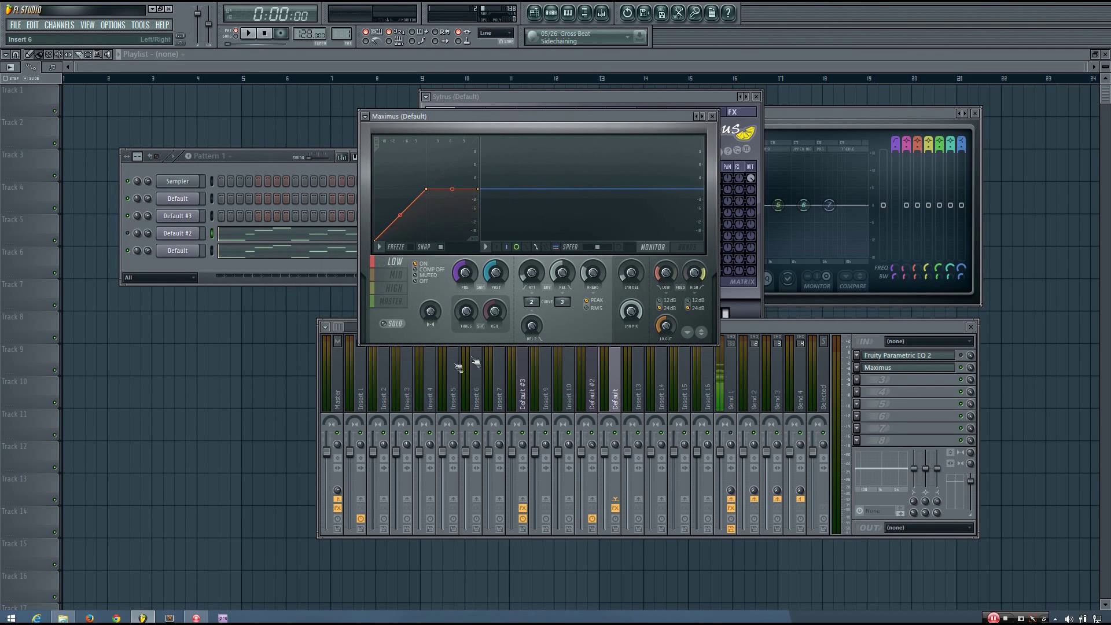
left_click(392, 325)
Lower the low-band crossover to about 285 Hz while listening and merge its stereo toward mono
key("space")
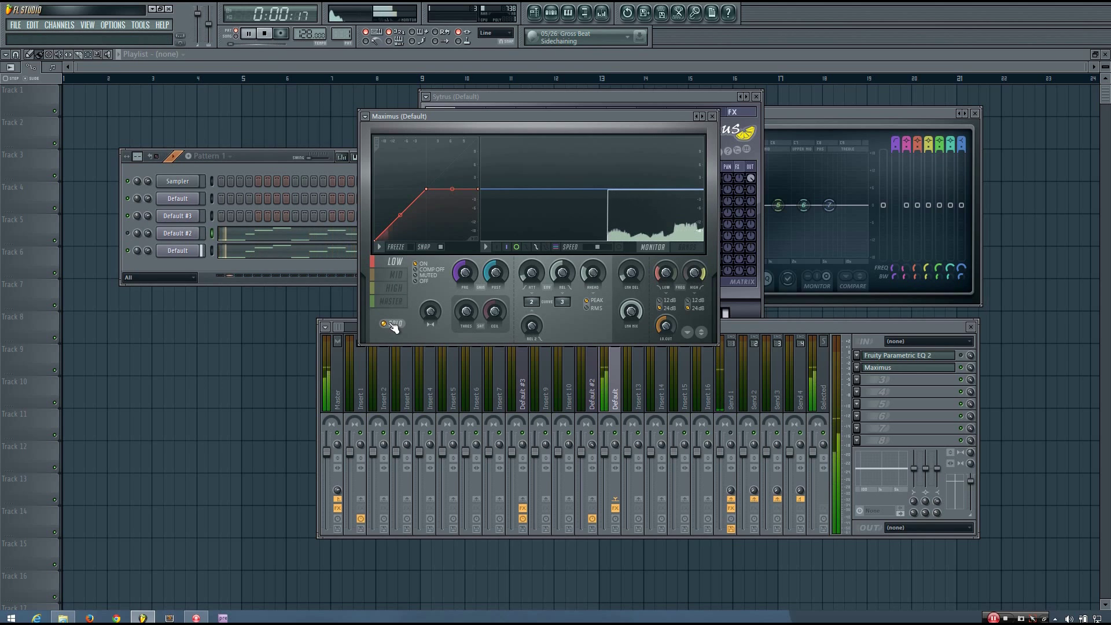
key("space")
left_click_drag(665, 278, 664, 268)
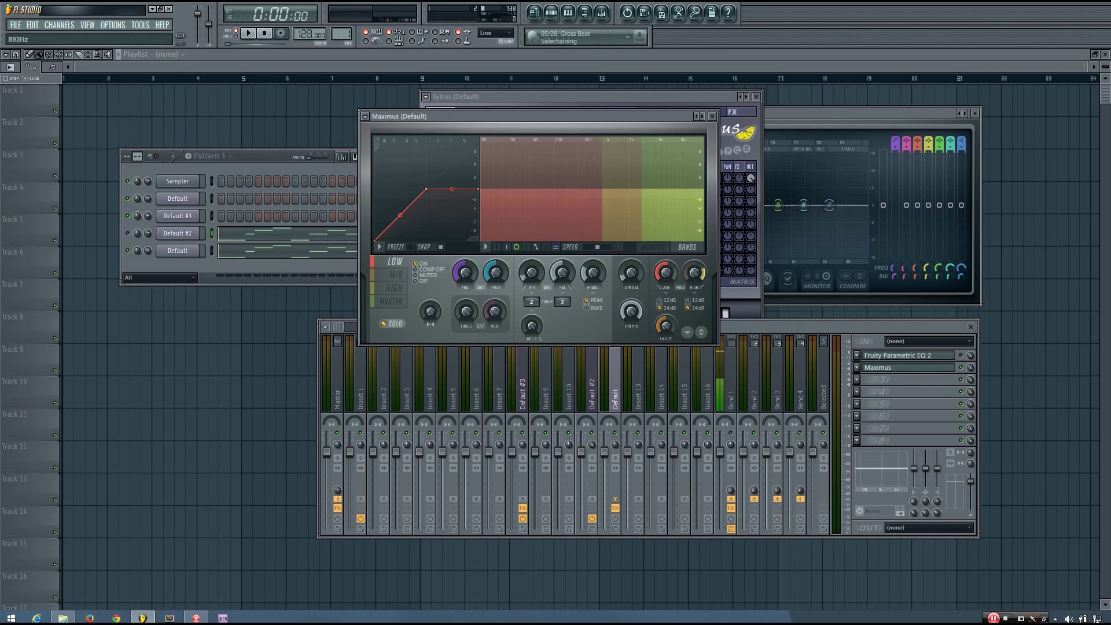
key("space")
left_click_drag(665, 272, 666, 289)
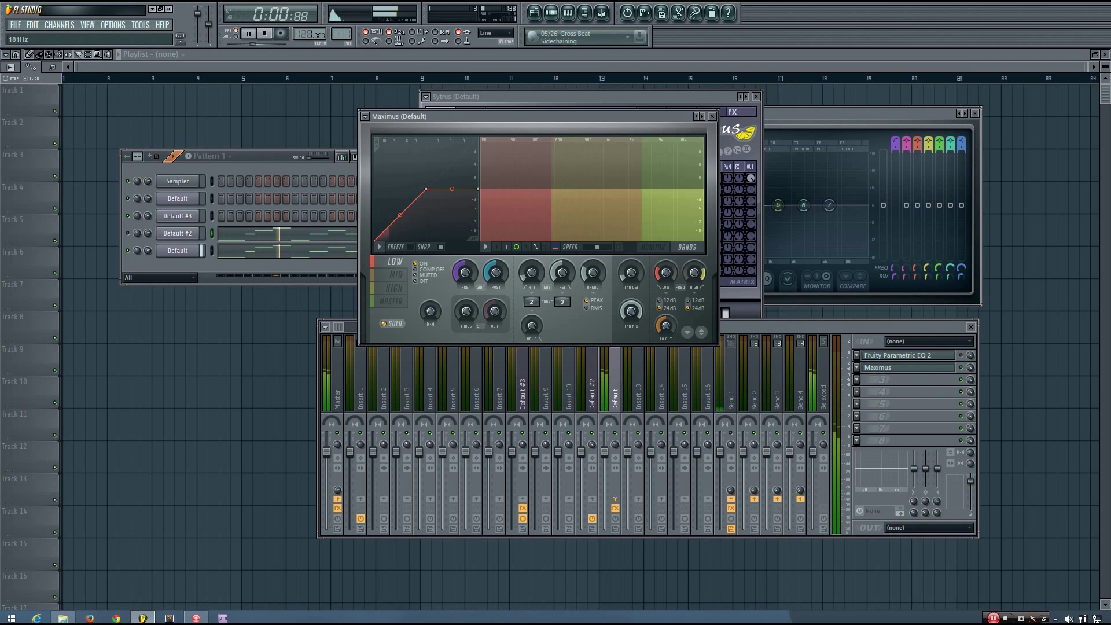
key("space")
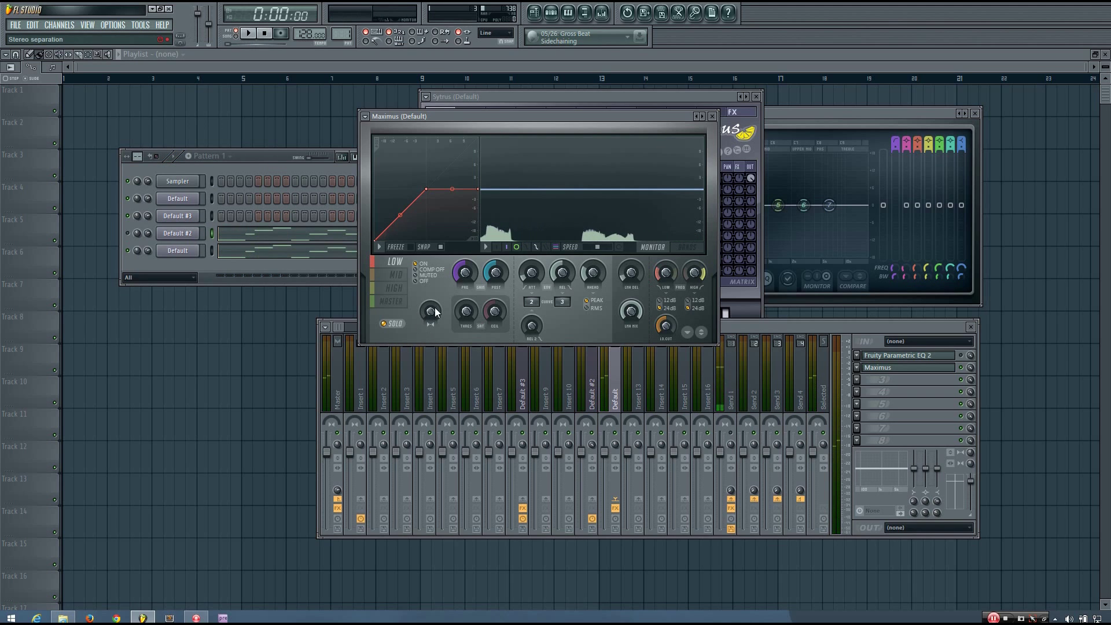
left_click_drag(430, 312, 430, 308)
Audition the merged LOW band, then the MID and HIGH bands, returning to LOW
key("space")
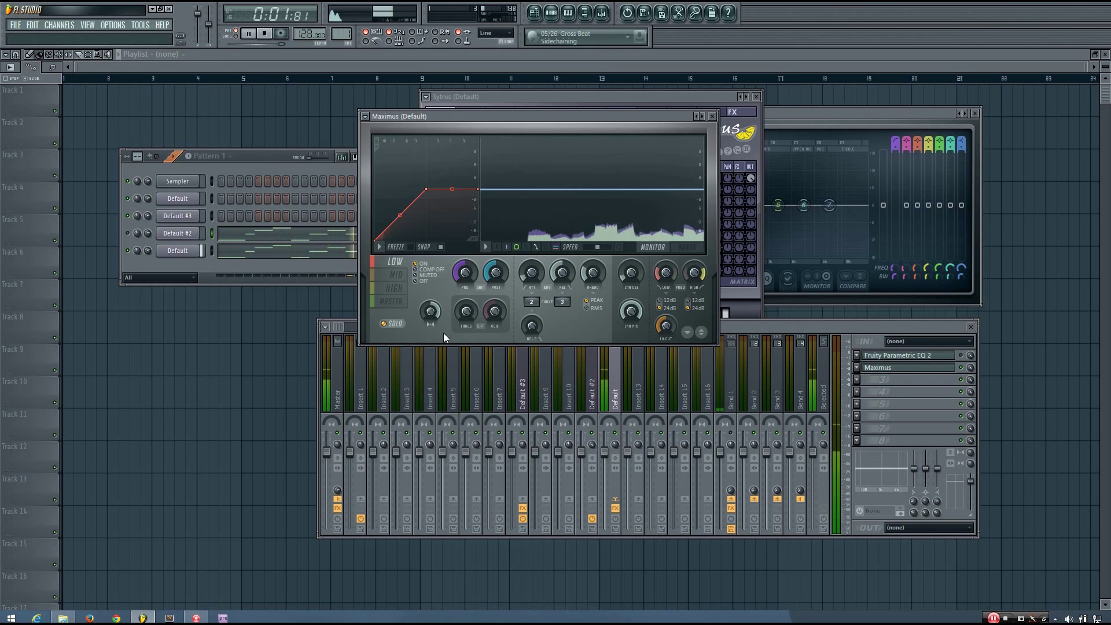
key("space")
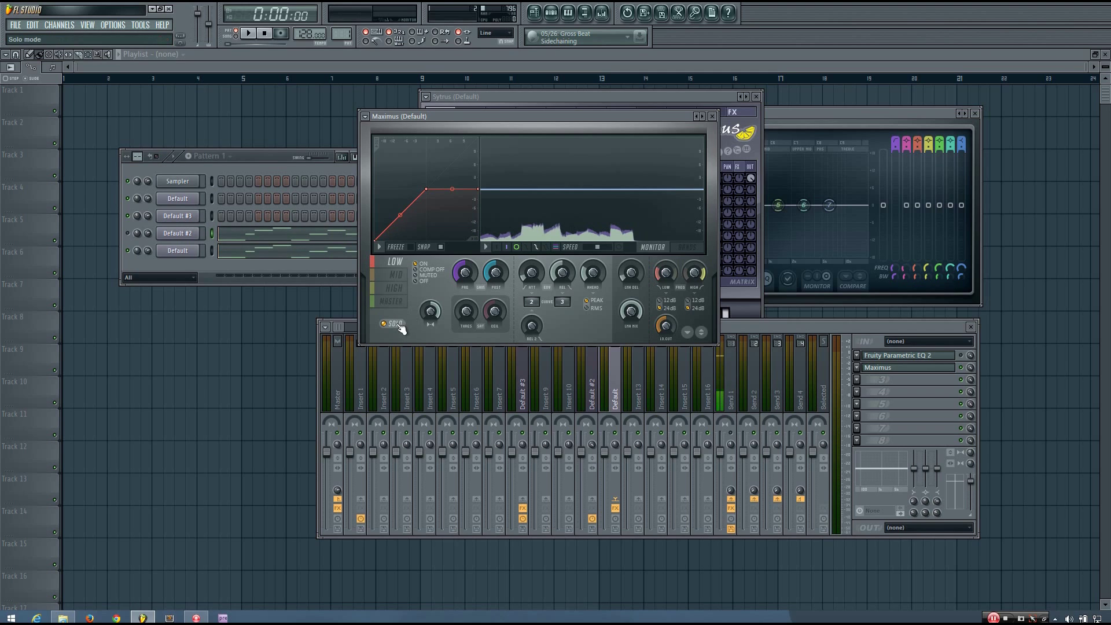
left_click(402, 276)
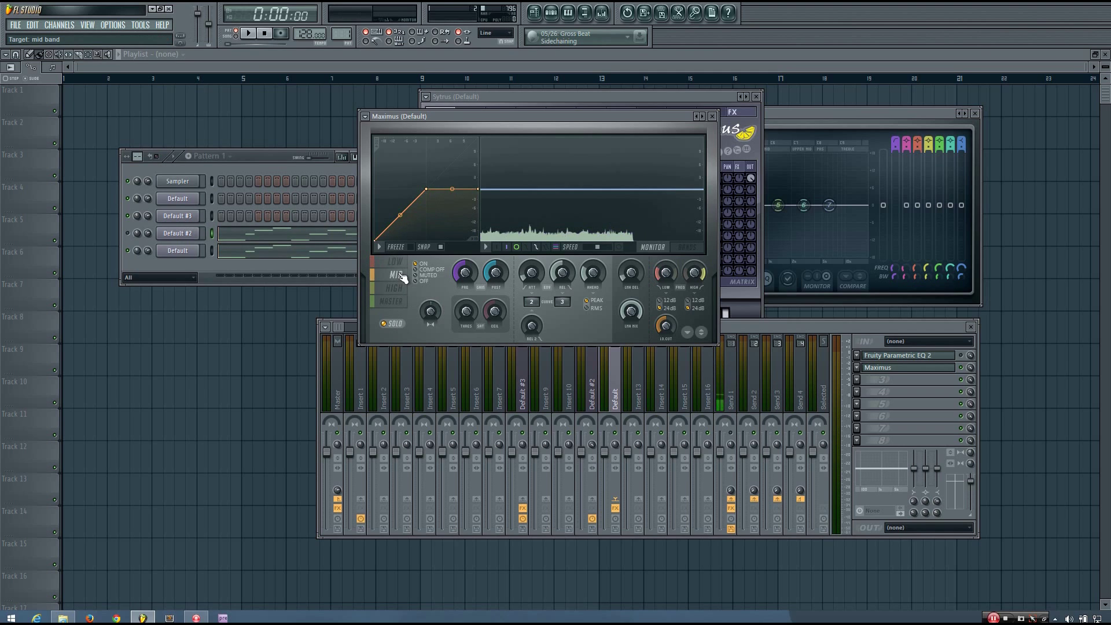
key("space")
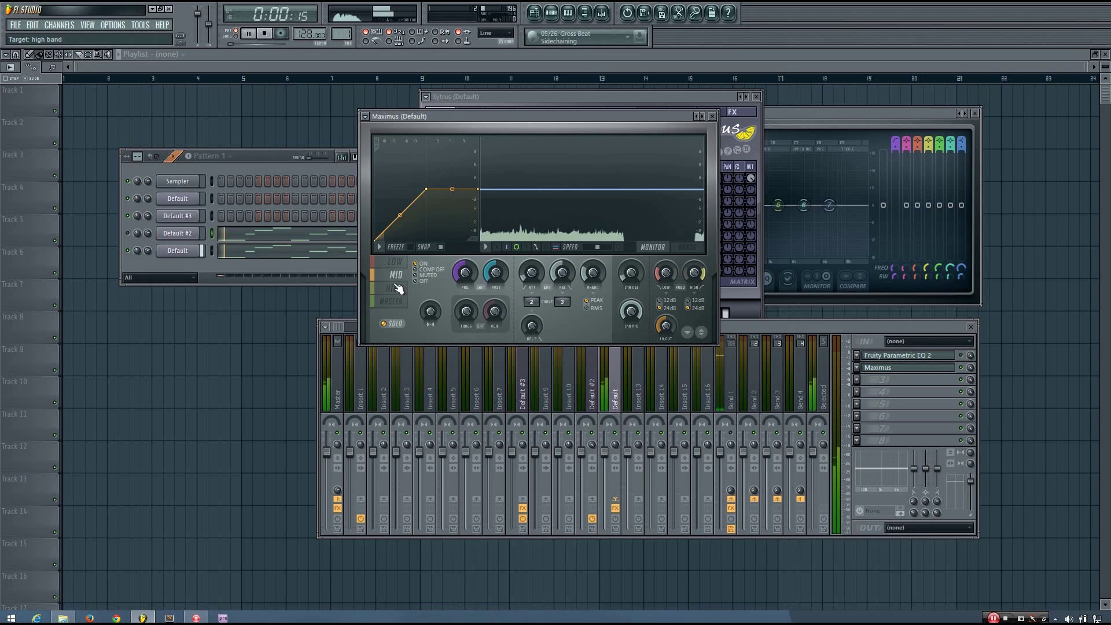
left_click(399, 290)
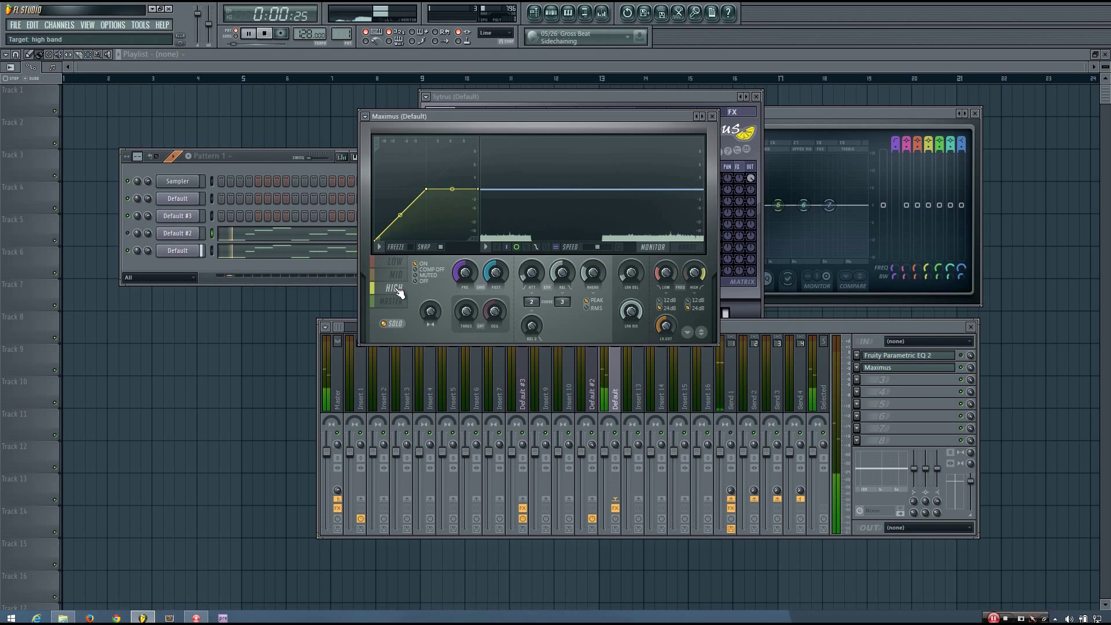
key("space")
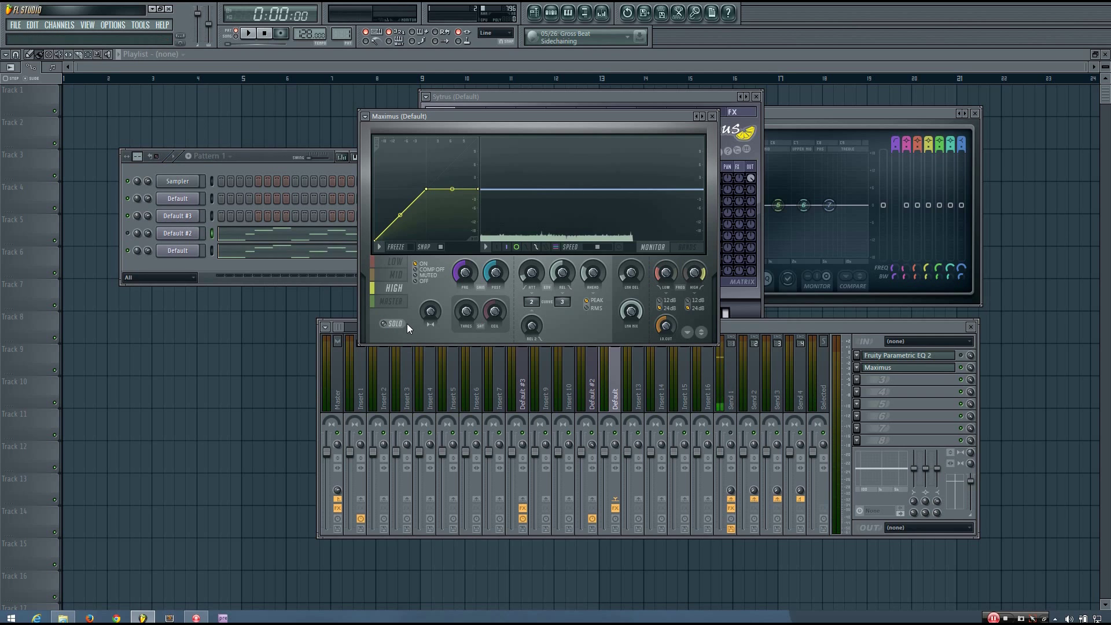
key("space")
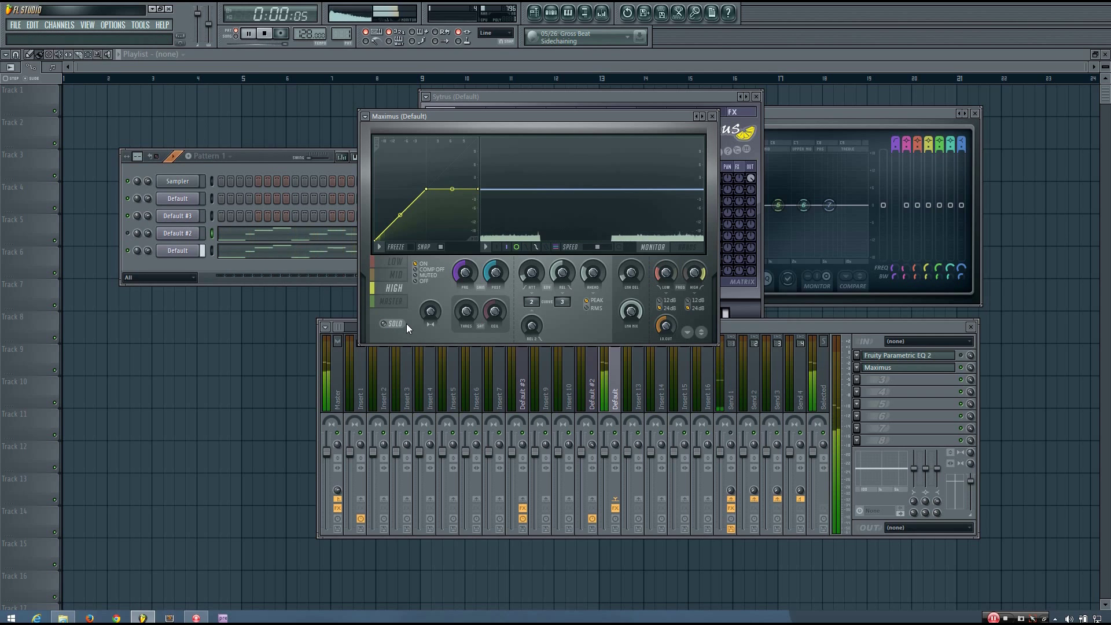
left_click(395, 262)
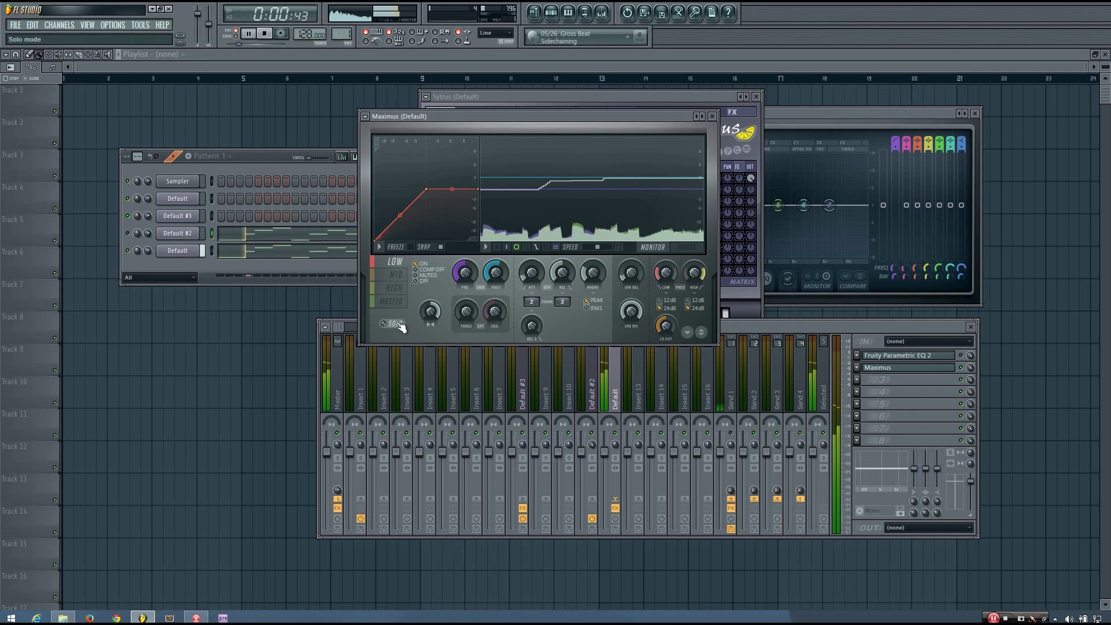
key("space")
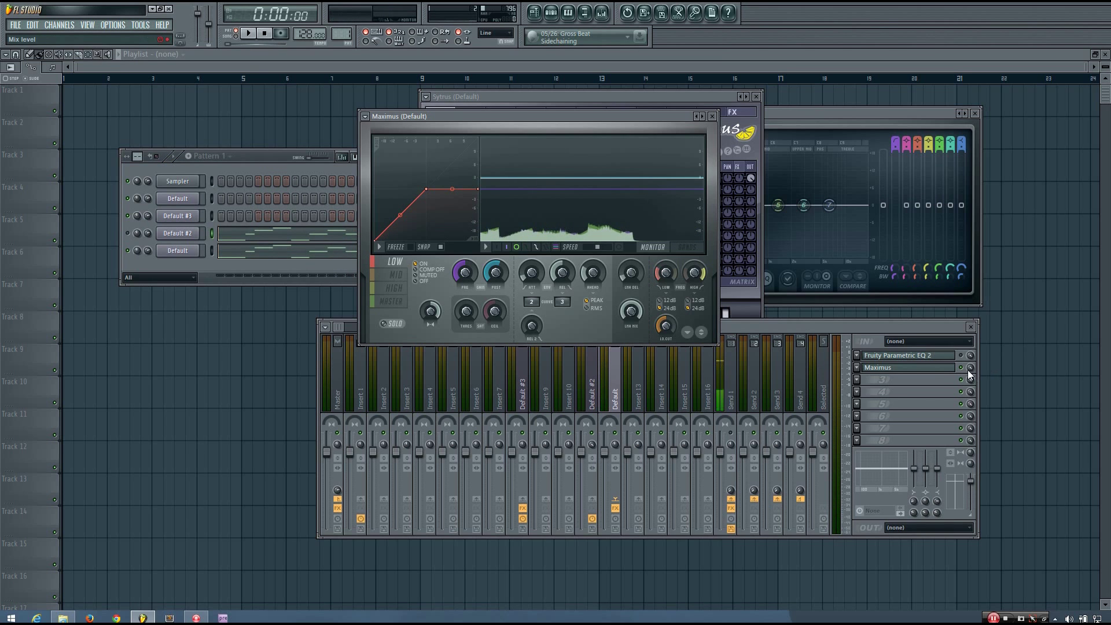
left_click(971, 375)
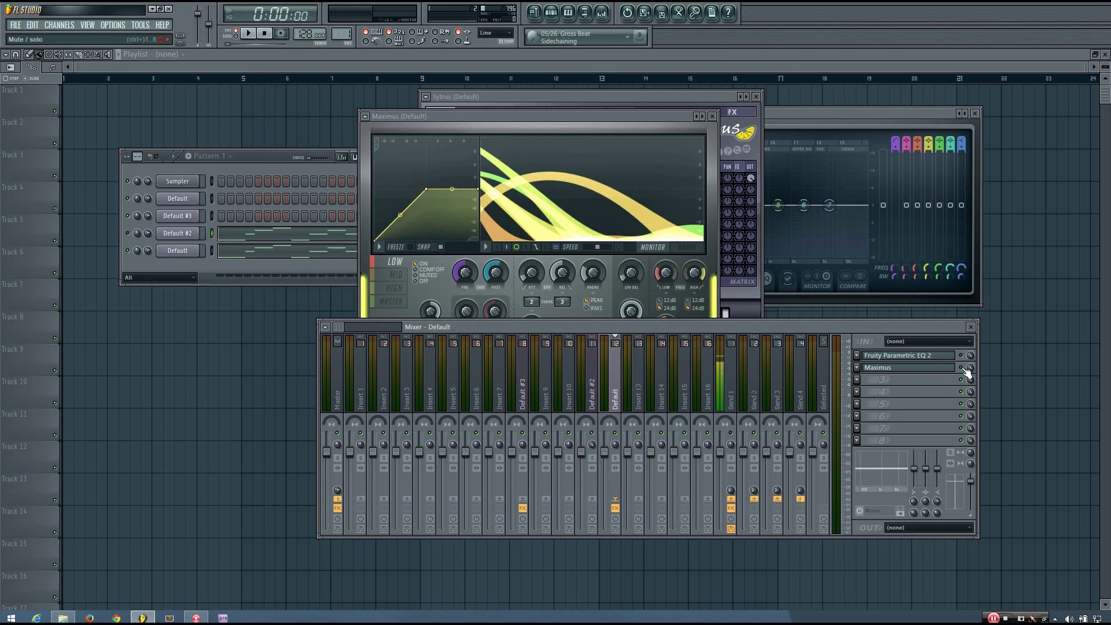
Load Patcher into the Default insert's third effect slot
left_click(859, 385)
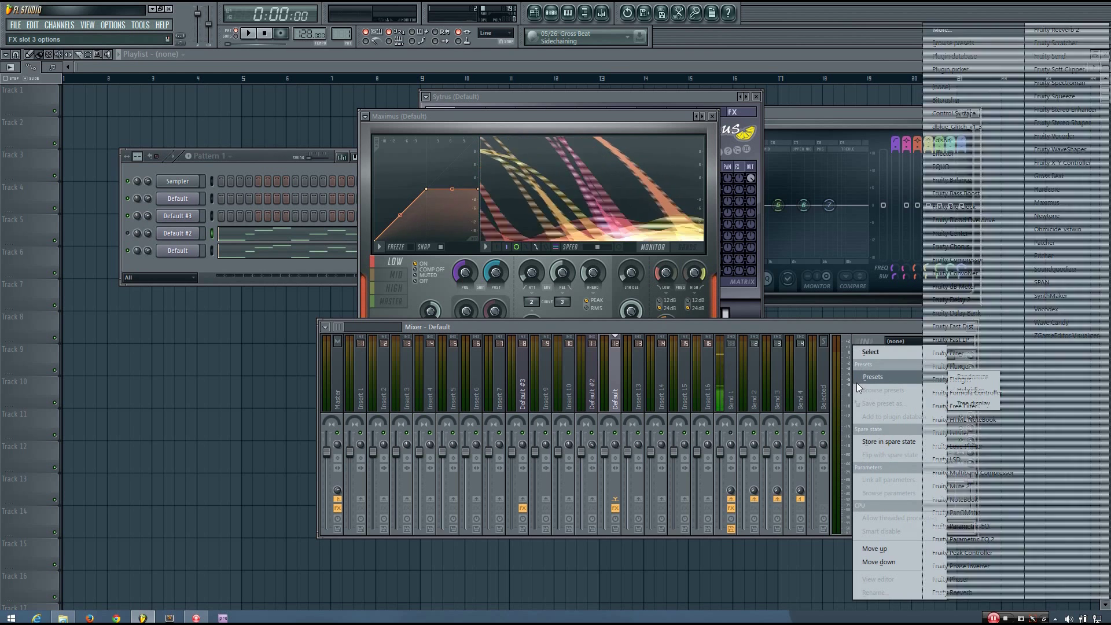
mouse_move(916, 351)
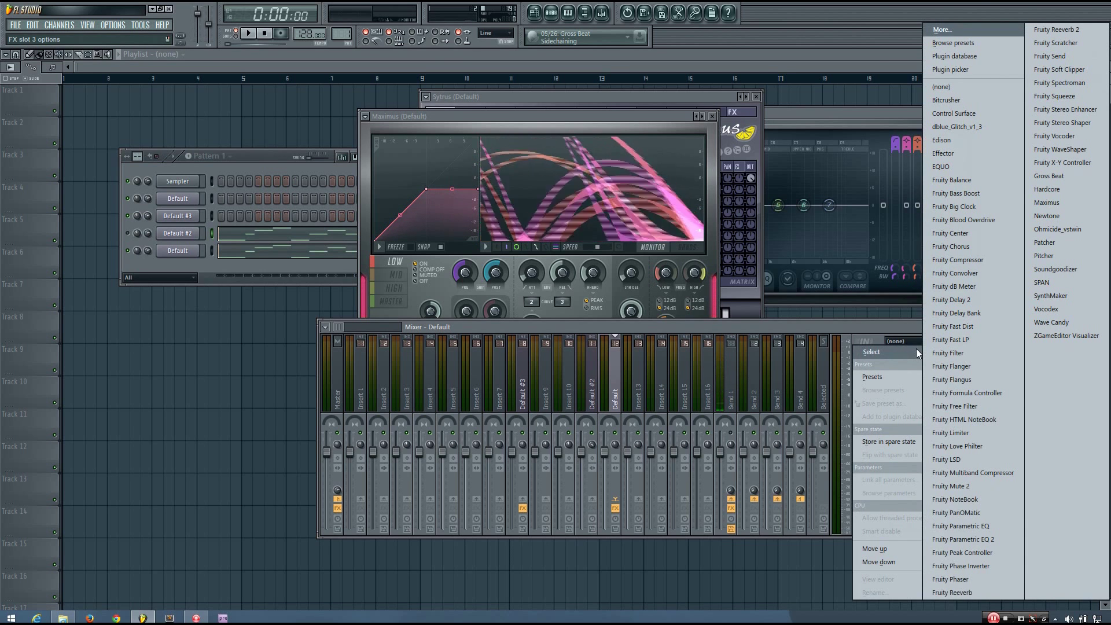
left_click(1045, 243)
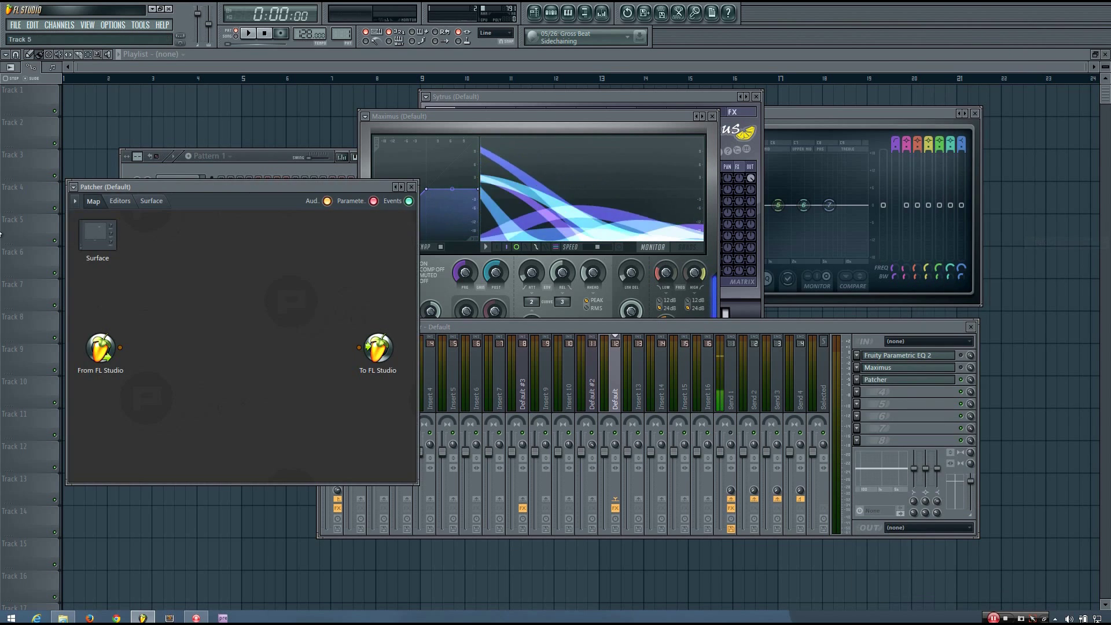
Load the Mid Side EQ preset in Patcher and expand the SIDE EQ editor
left_click(73, 187)
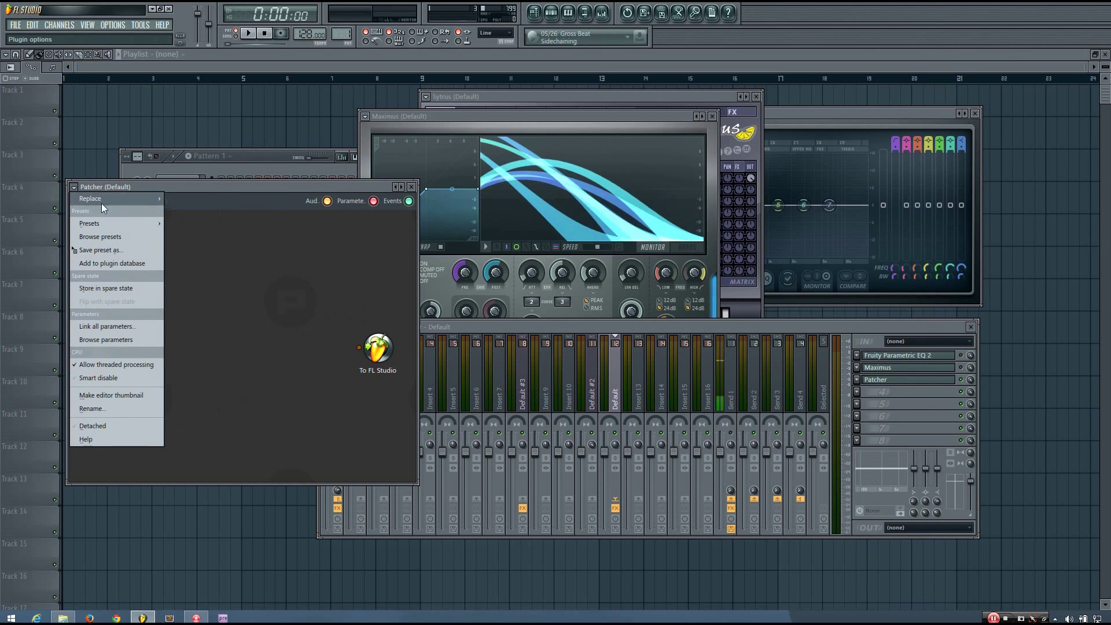
mouse_move(113, 220)
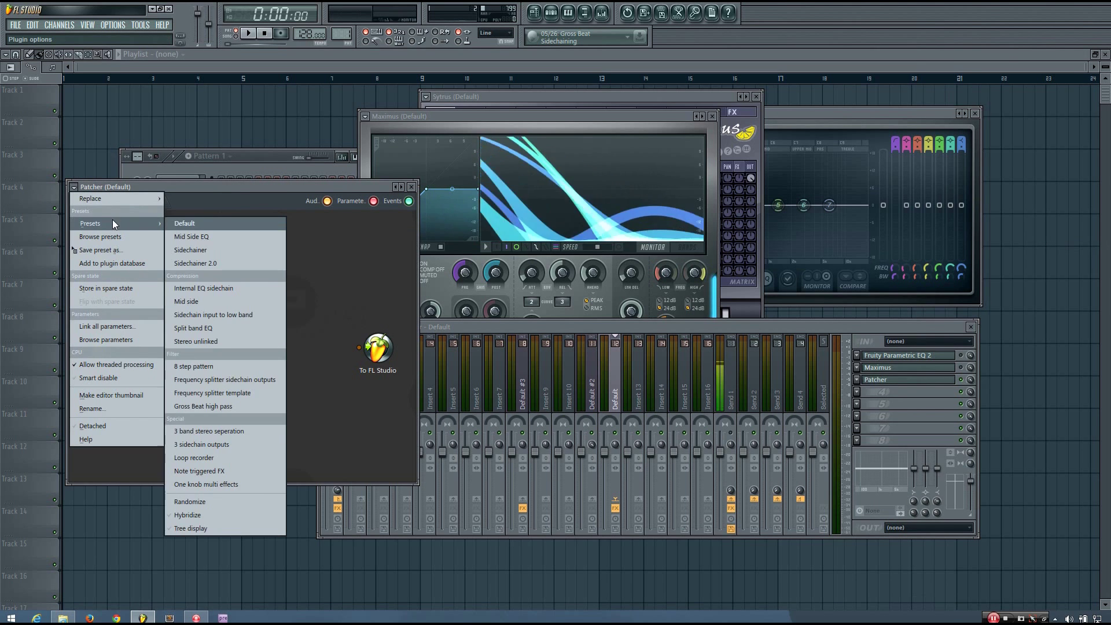
left_click(199, 235)
left_click_drag(279, 186, 496, 158)
left_click(318, 172)
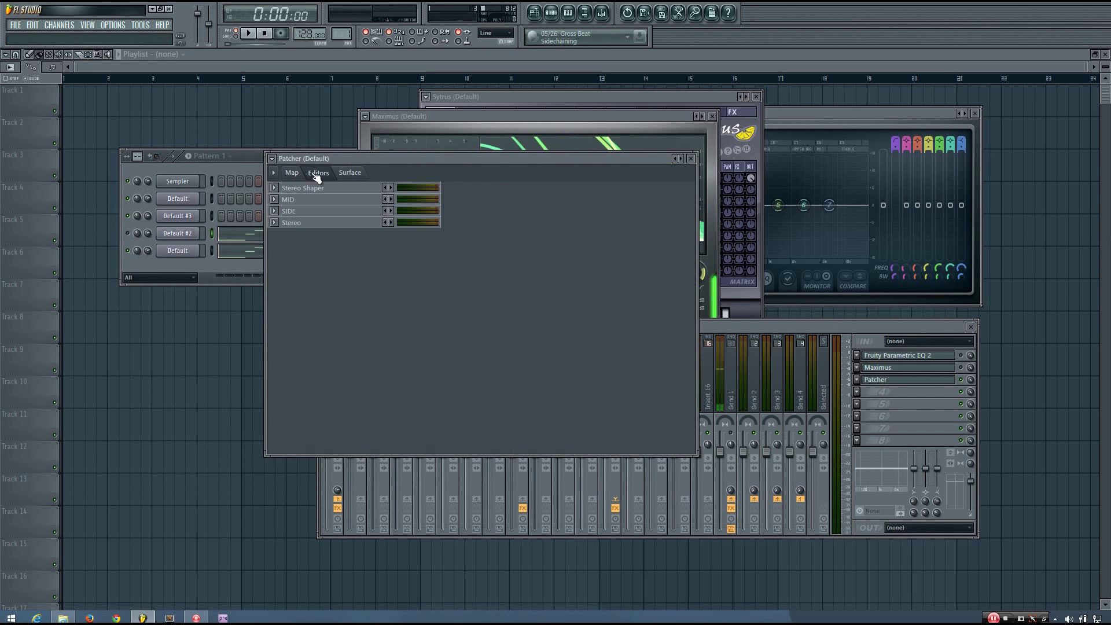
left_click(275, 212)
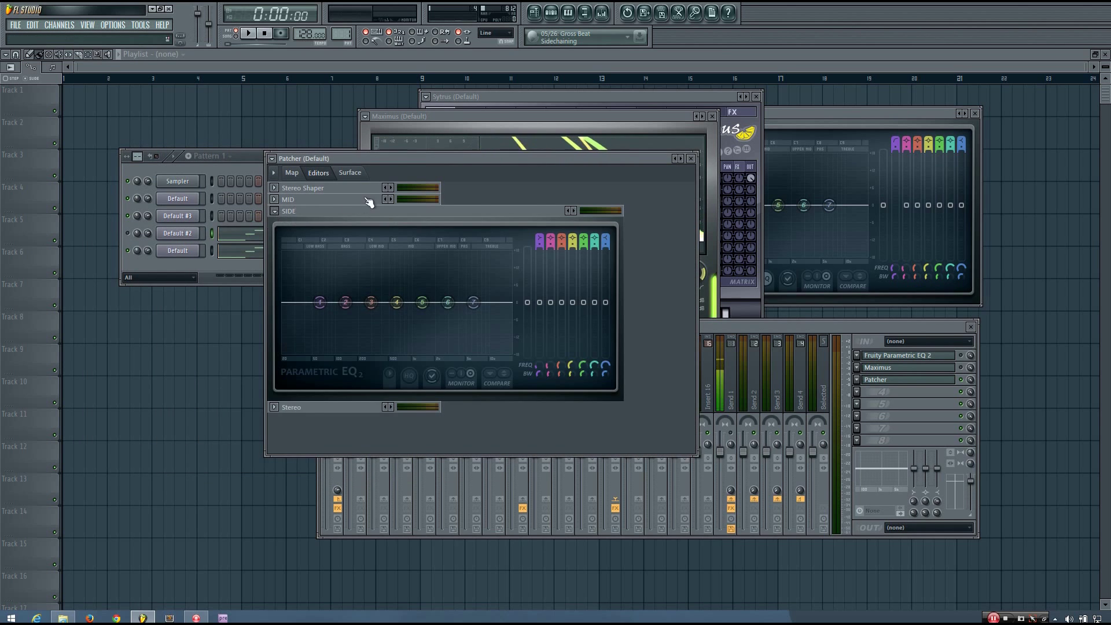
left_click_drag(400, 160, 514, 160)
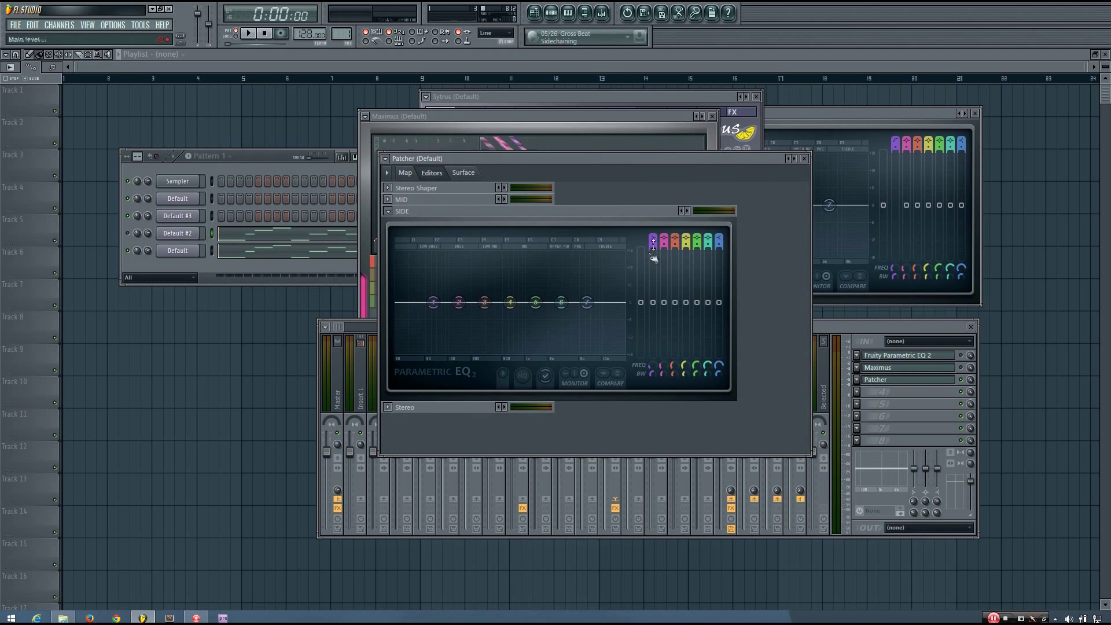
Make the SIDE EQ's band 1 a high pass set to about 300 Hz while listening
key("space")
left_click_drag(655, 238, 653, 346)
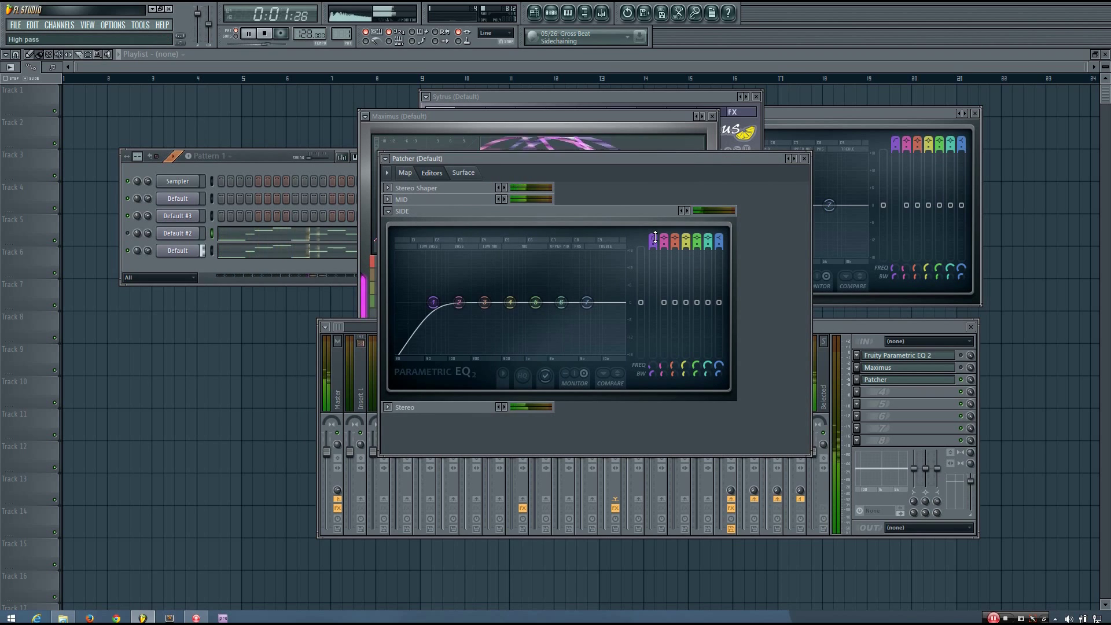
left_click_drag(434, 303, 623, 302)
key("space")
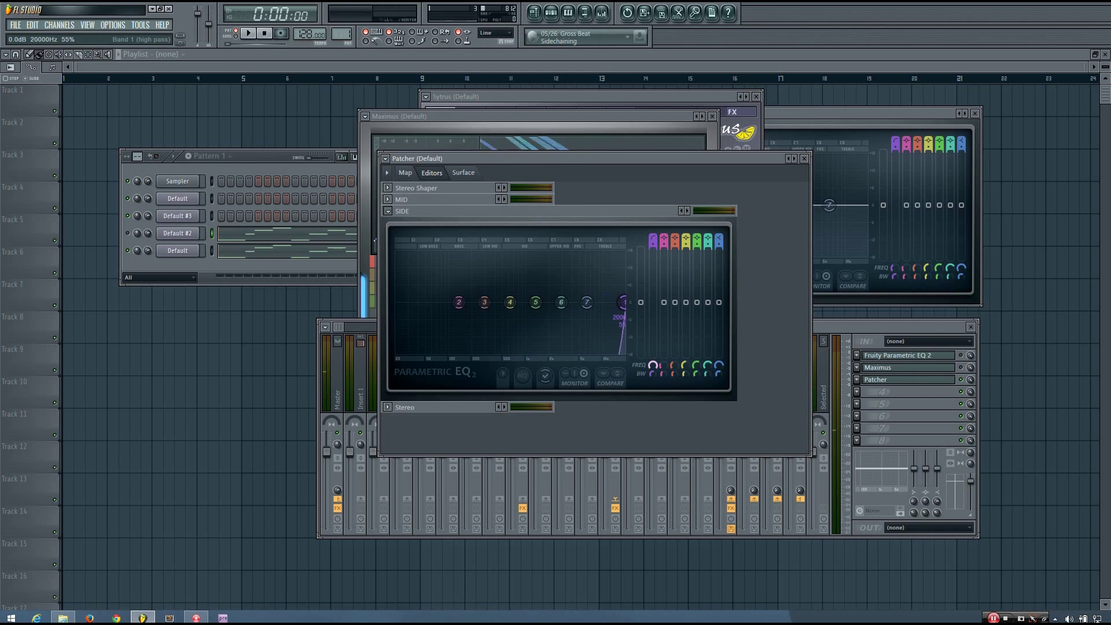
key("space")
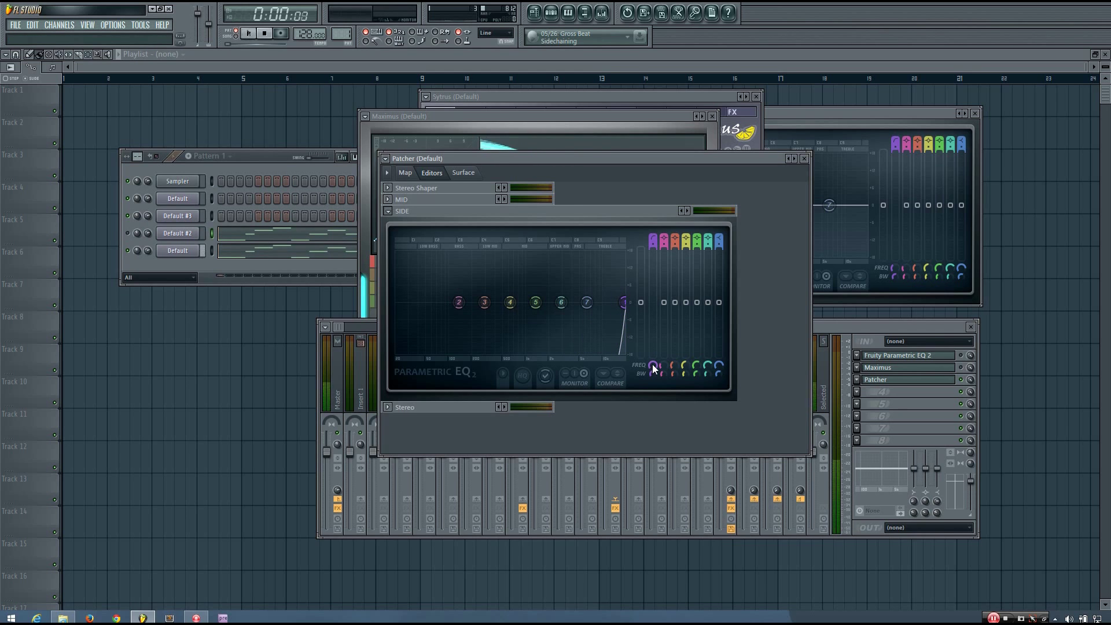
key("space")
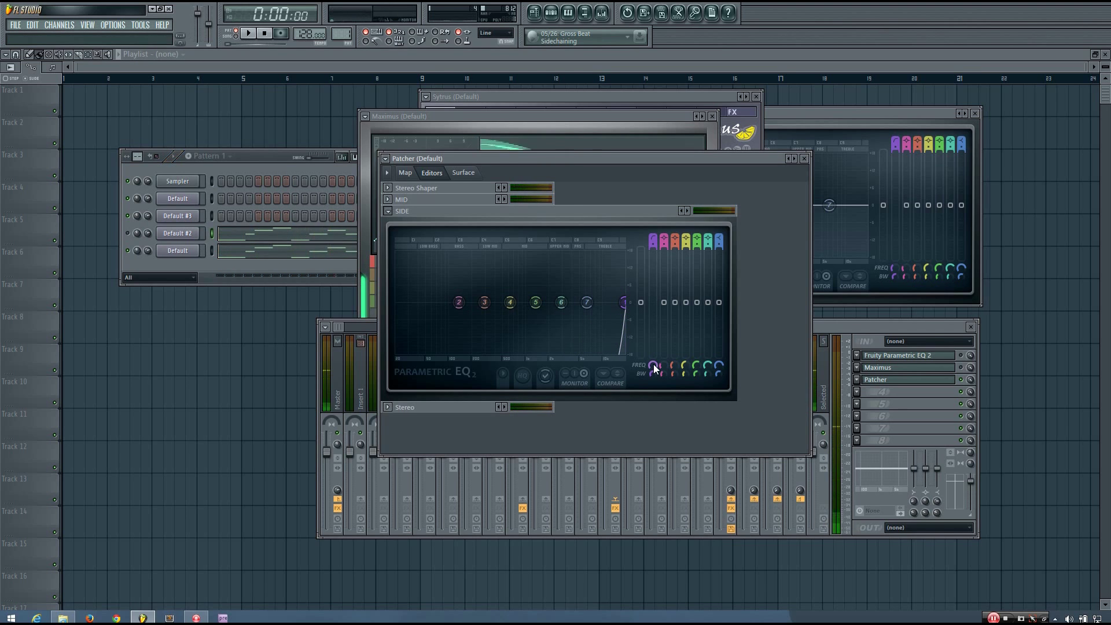
left_click_drag(655, 363, 654, 411)
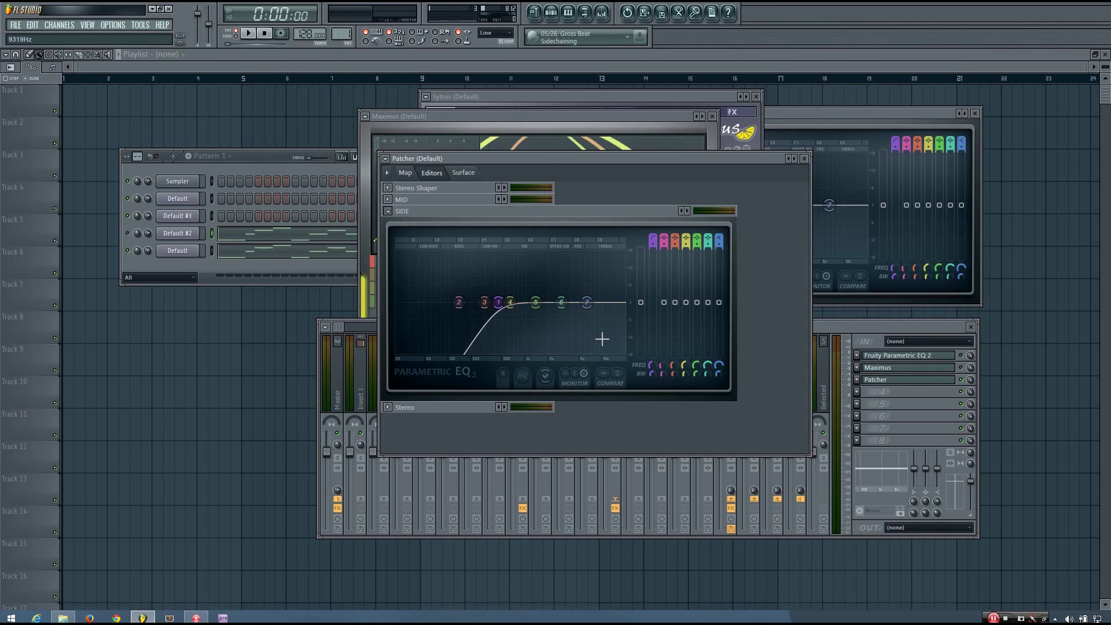
key("space")
left_click_drag(652, 369, 652, 370)
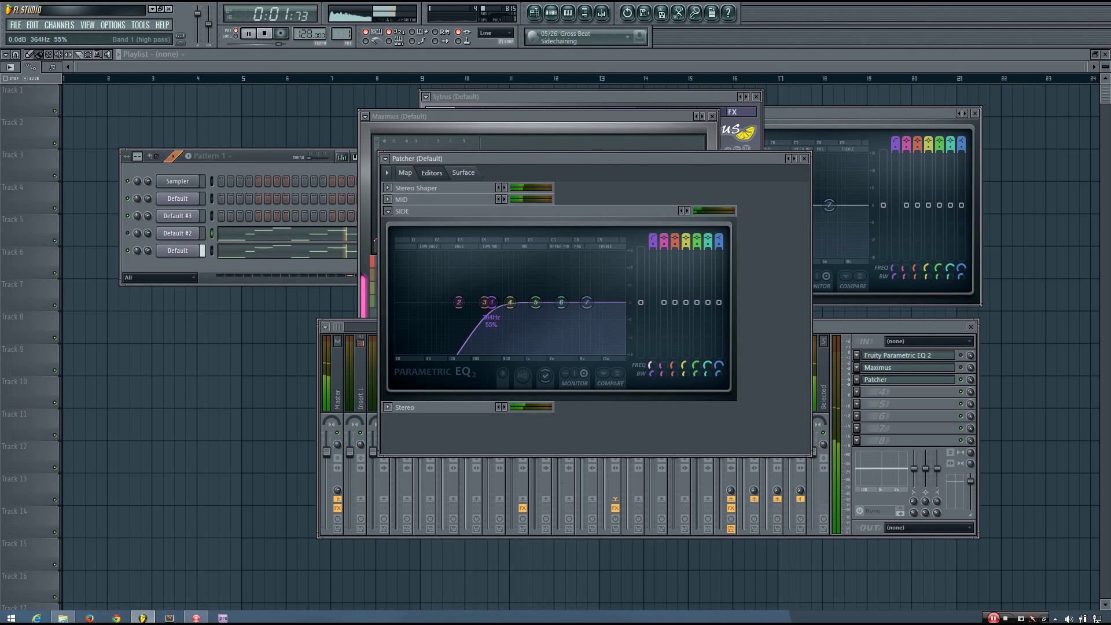
key("space")
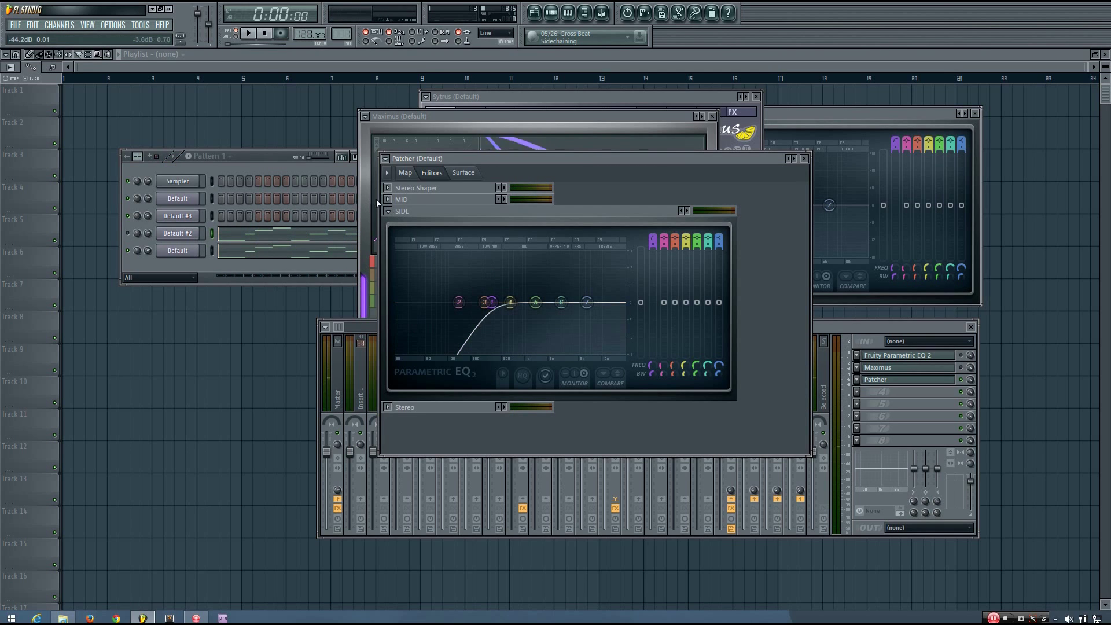
Shift the MID EQ's low-shelf band to about 342 Hz, 1.8 dB while listening
left_click(391, 199)
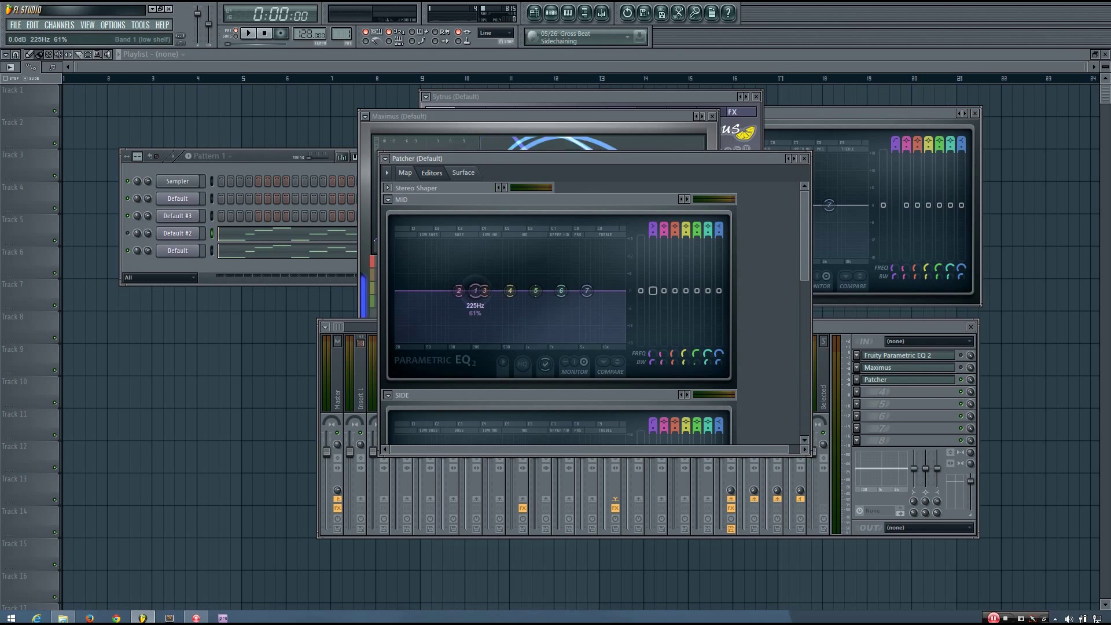
left_click_drag(475, 290, 487, 277)
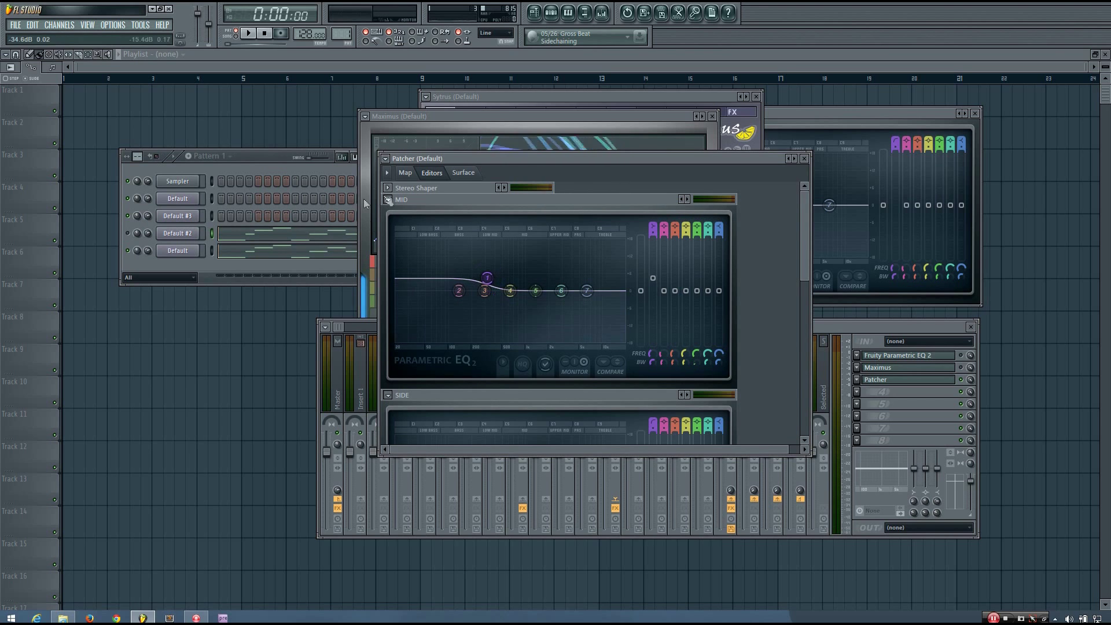
key("space")
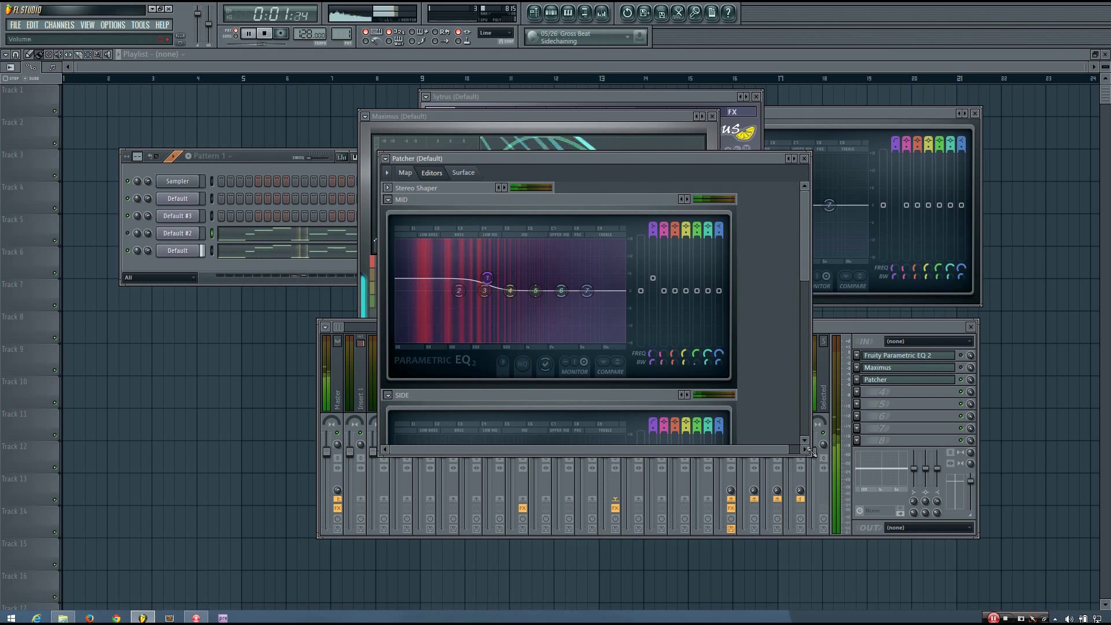
left_click_drag(810, 457, 873, 605)
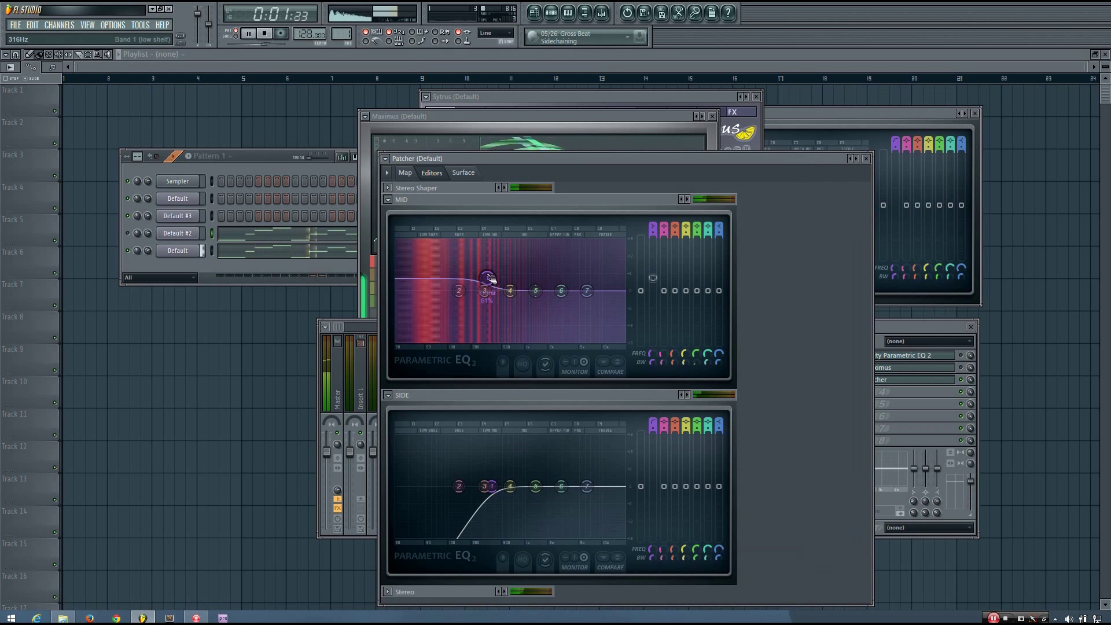
left_click_drag(488, 278, 481, 273)
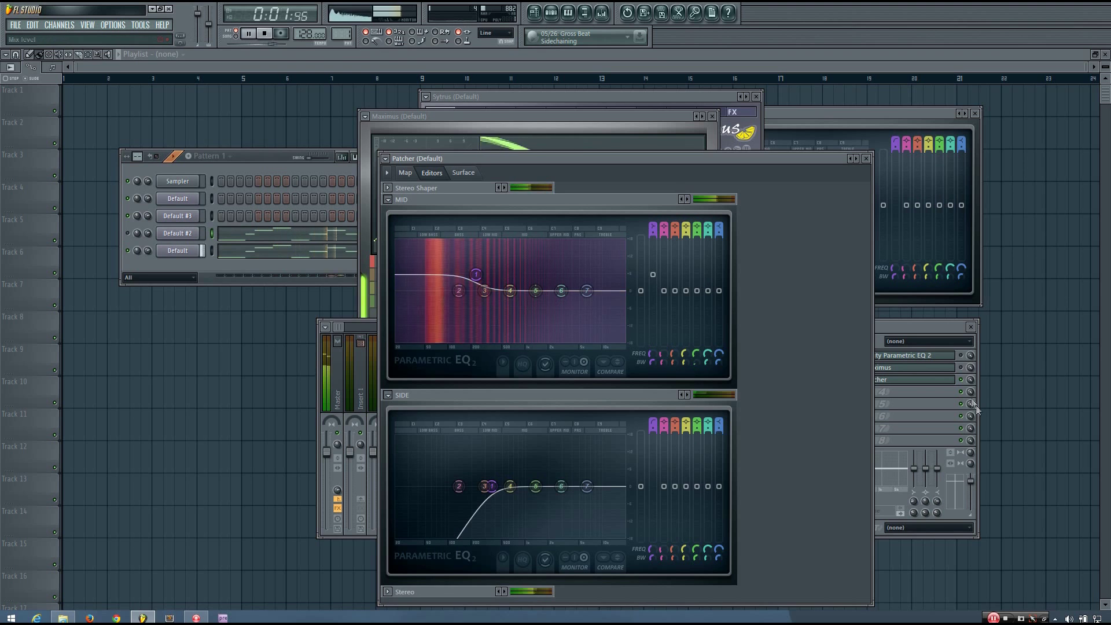
key("space")
Compare the EQs and mixer during playback, then close the Patcher window
left_click(964, 382)
key("space")
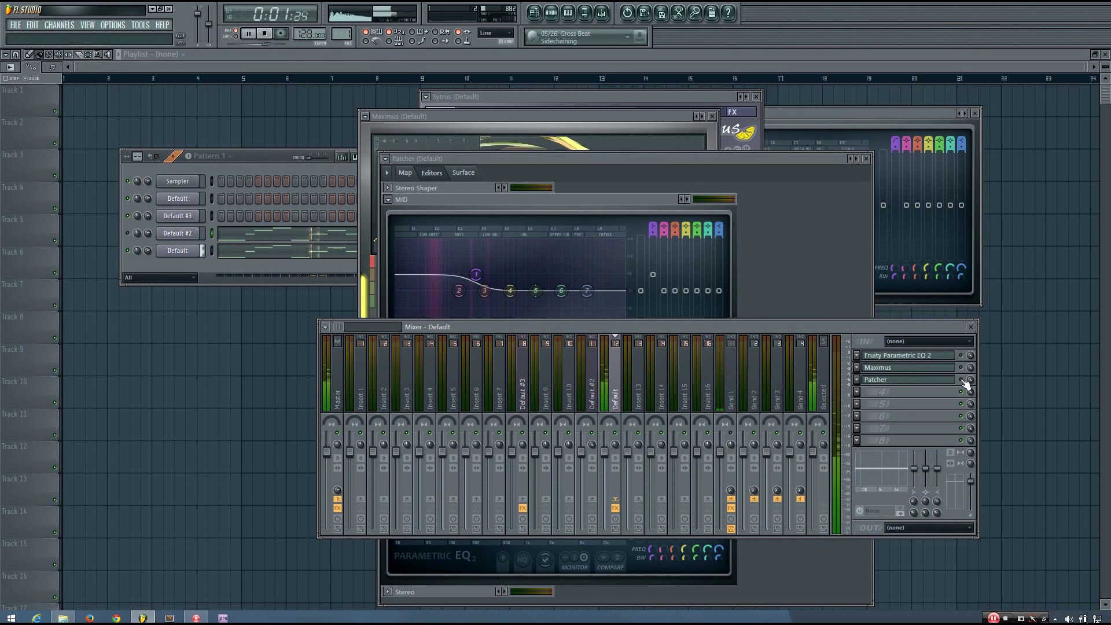
left_click(588, 256)
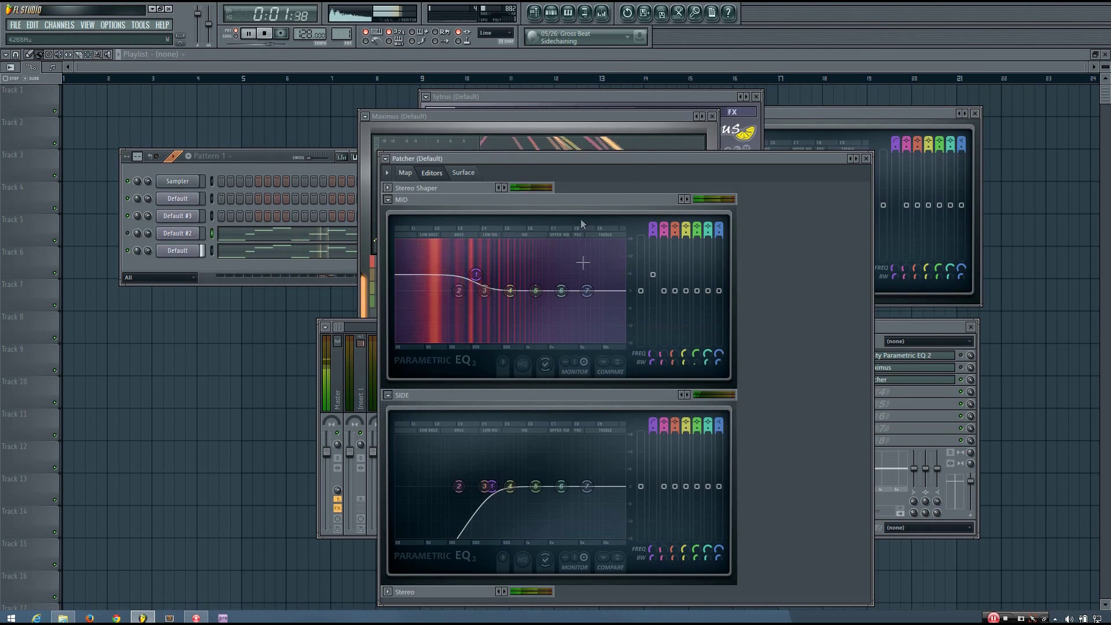
left_click(969, 389)
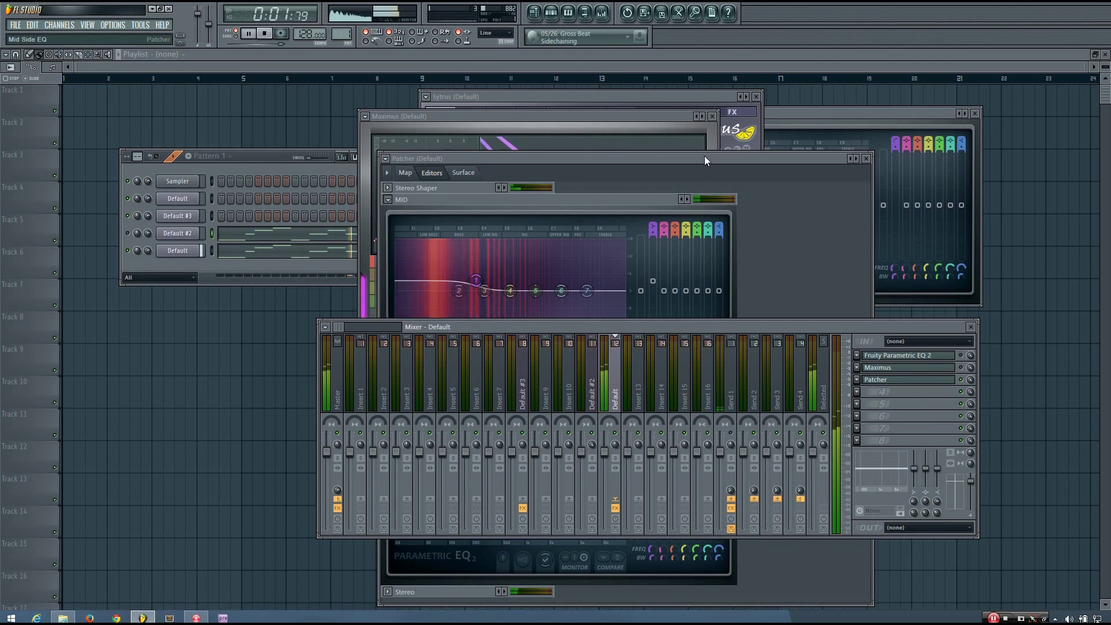
left_click_drag(704, 155, 498, 113)
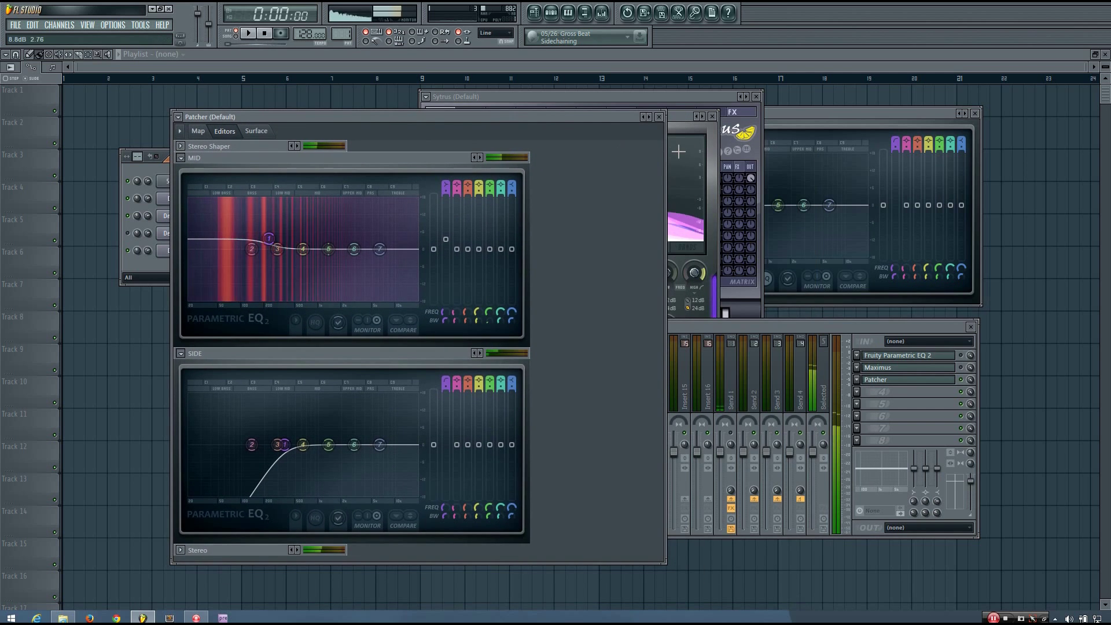
key("space")
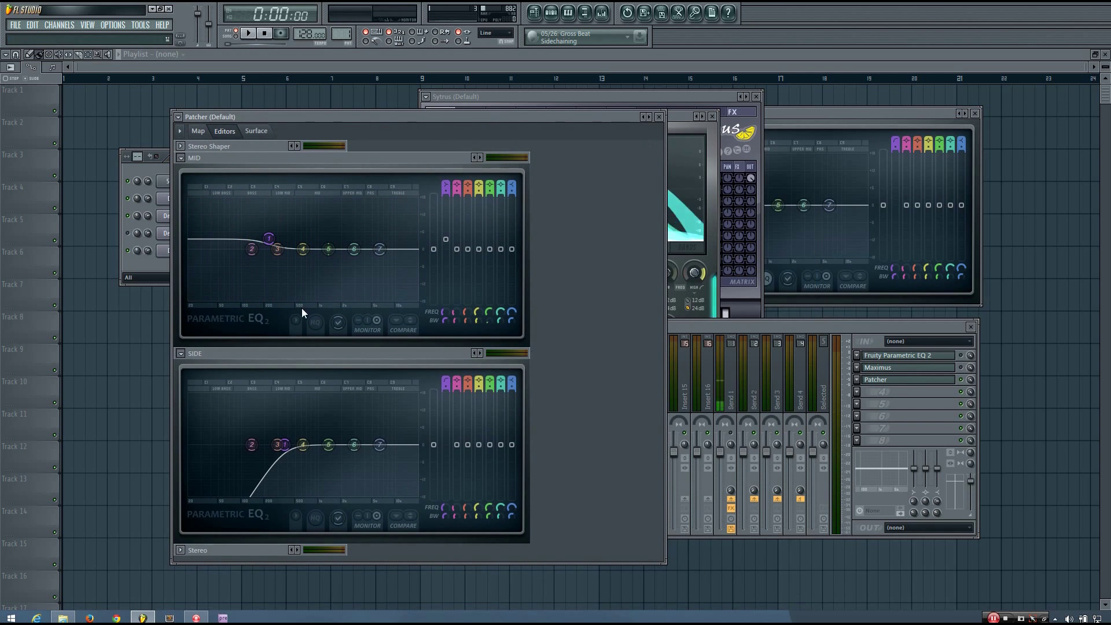
mouse_move(328, 446)
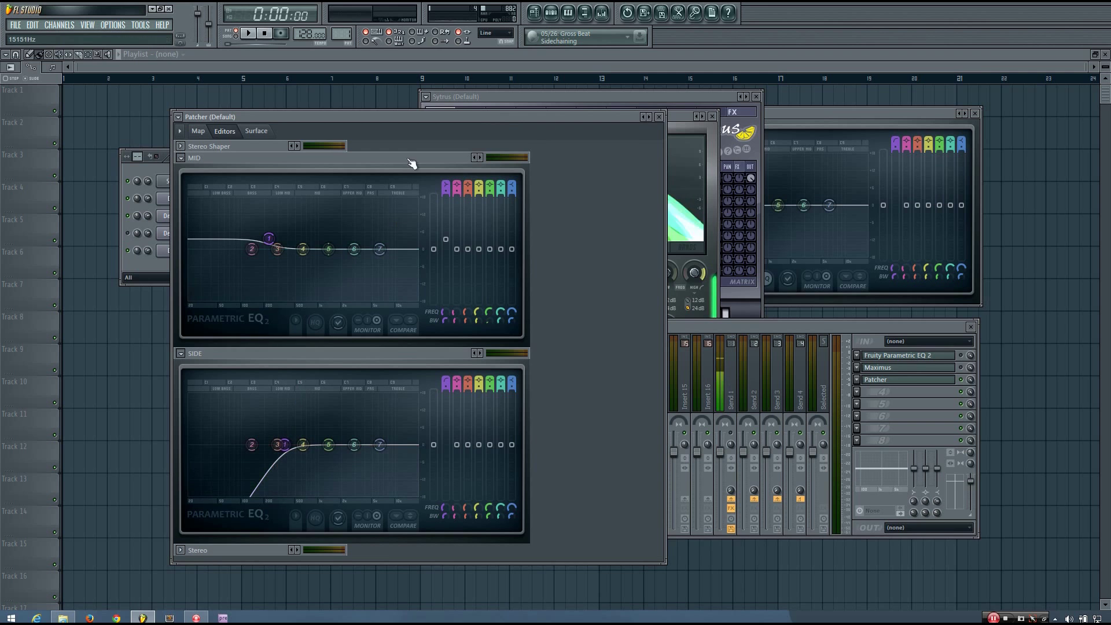
left_click(659, 117)
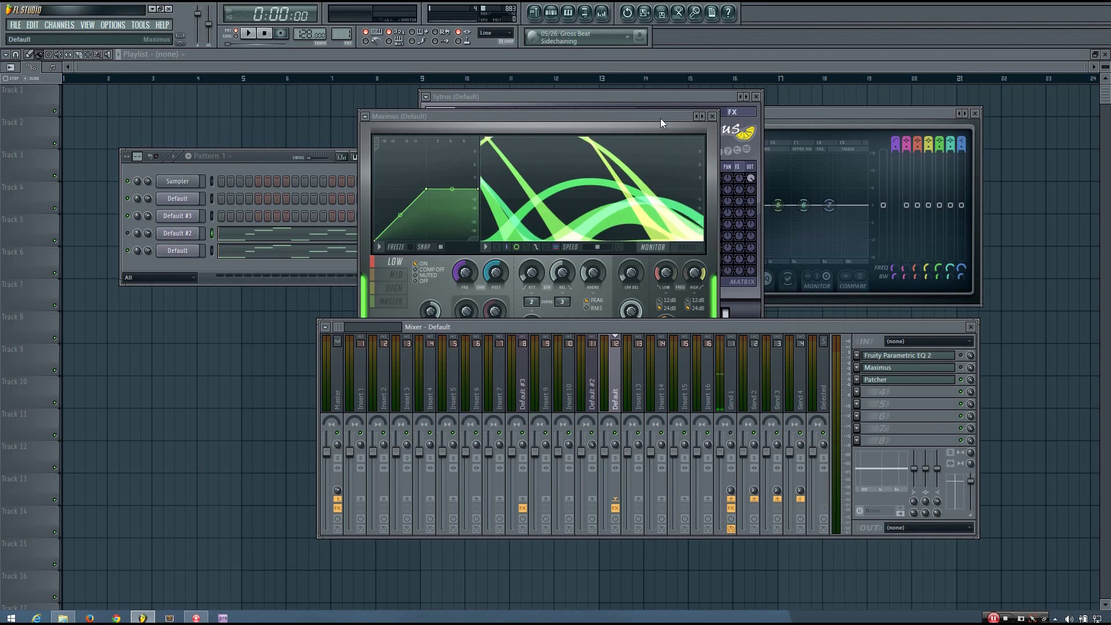
Close Maximus and Sytrus, then preview notes on the Default and Default #3 channels
left_click(712, 116)
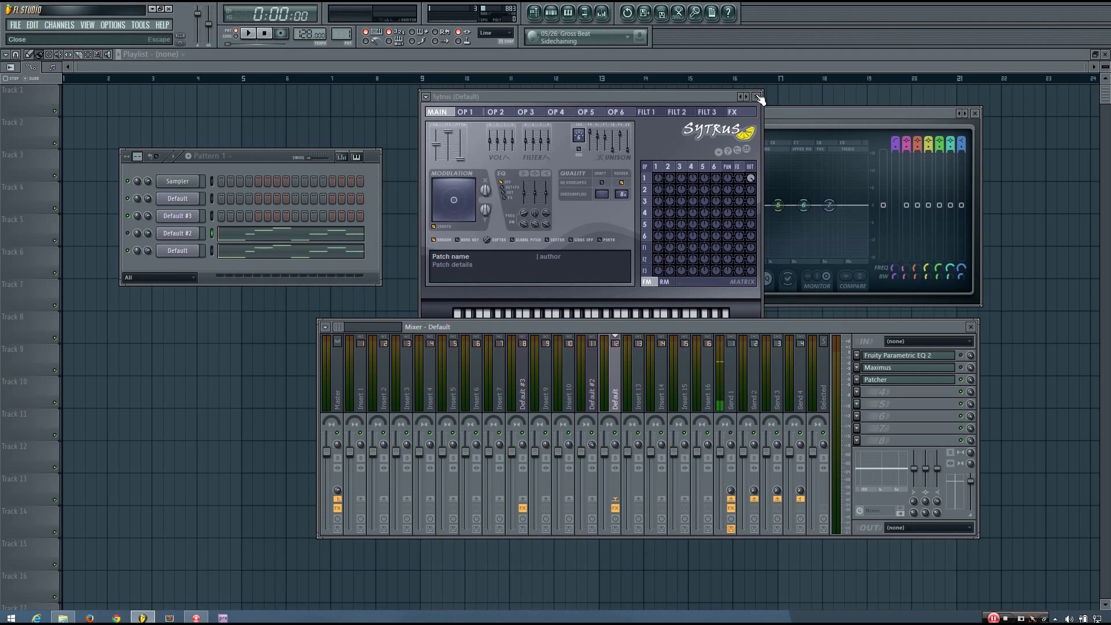
left_click(758, 97)
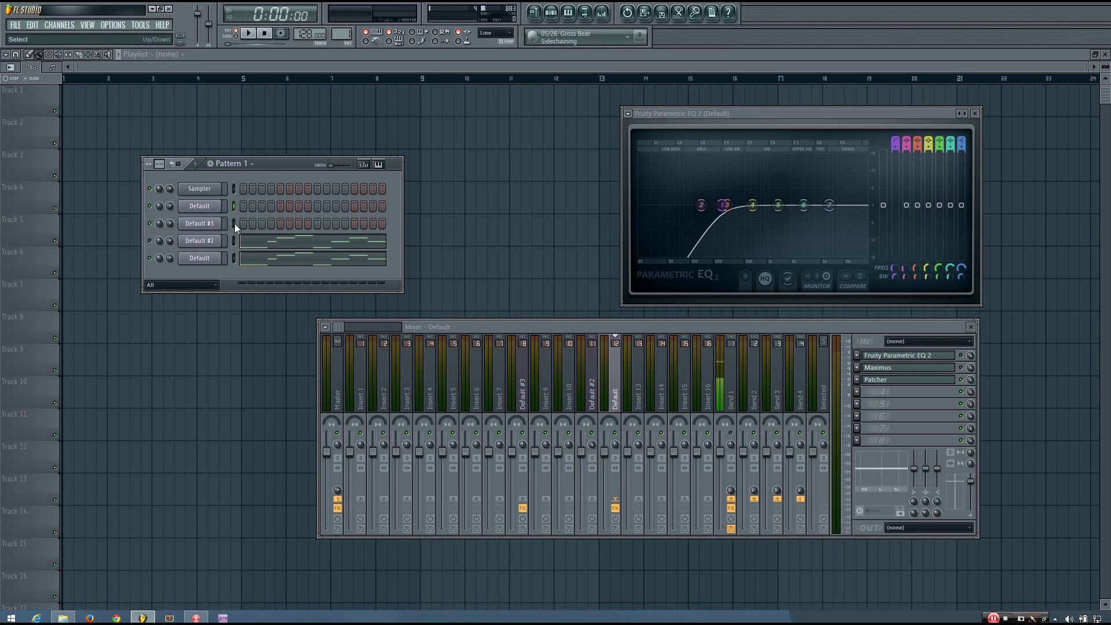
key("b")
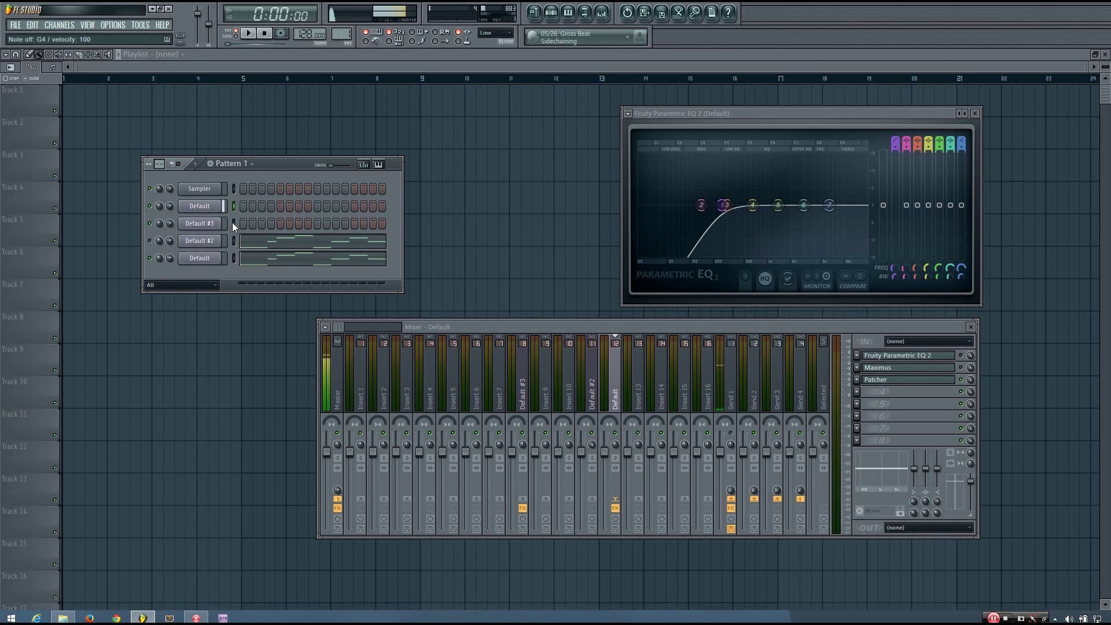
left_click(233, 223)
key("b")
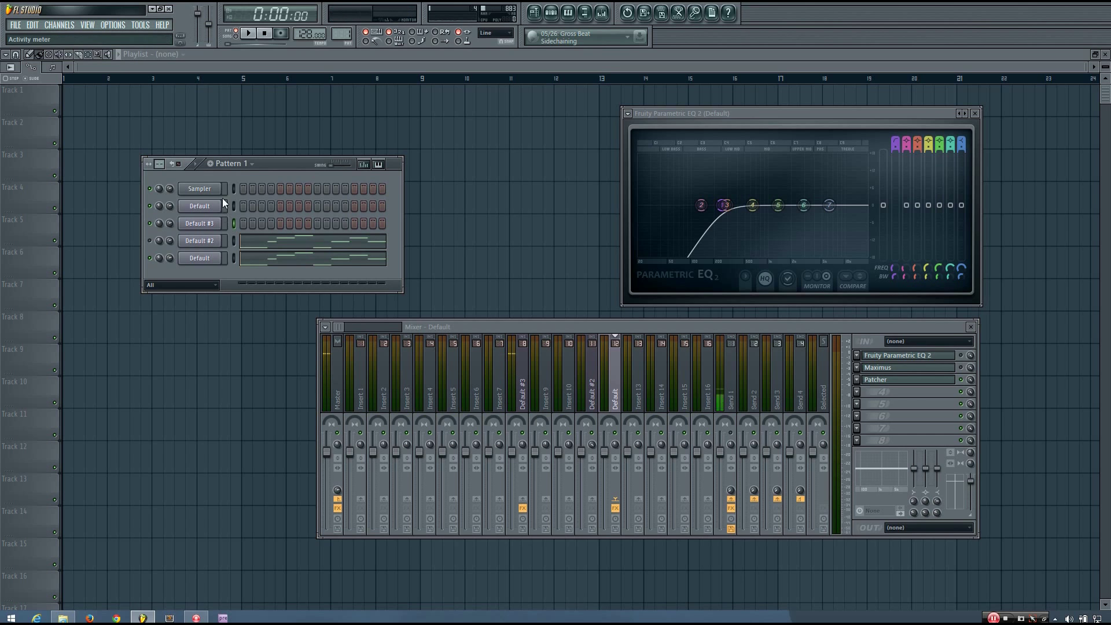
left_click(234, 258)
Unmute and select Default #2 in the Channel Rack, then play the pattern
left_click_drag(289, 165, 293, 160)
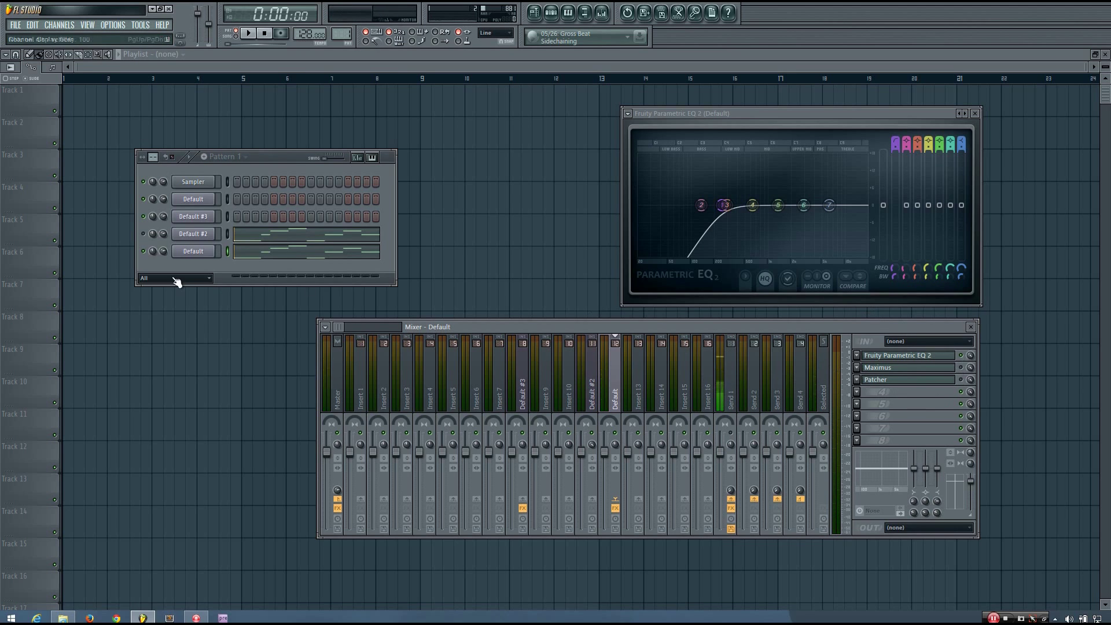
left_click(145, 235)
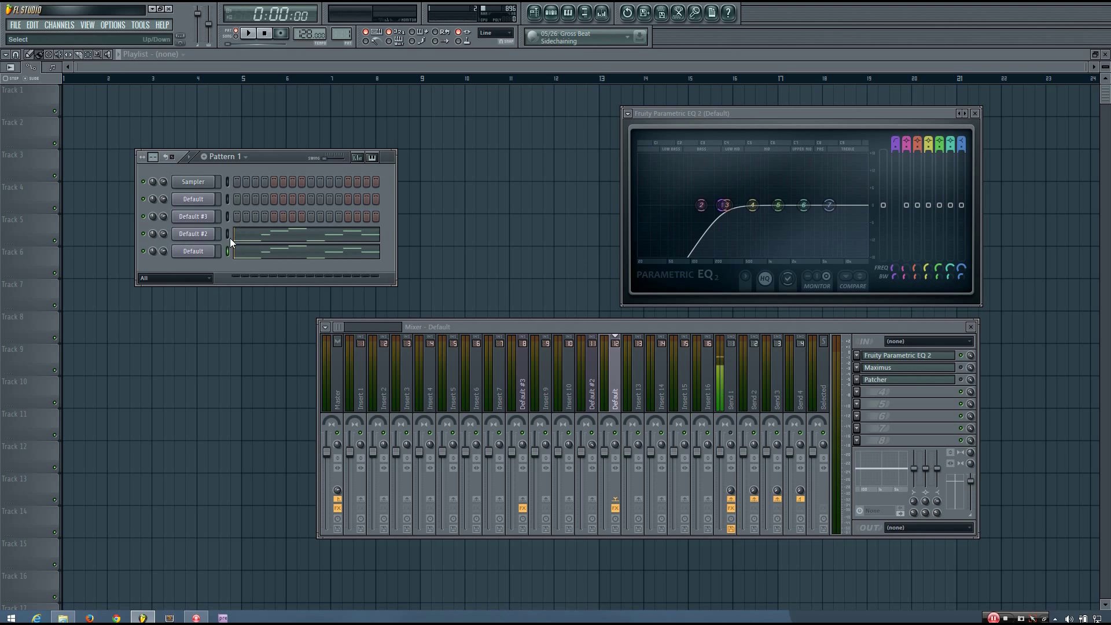
key("Up")
key("space")
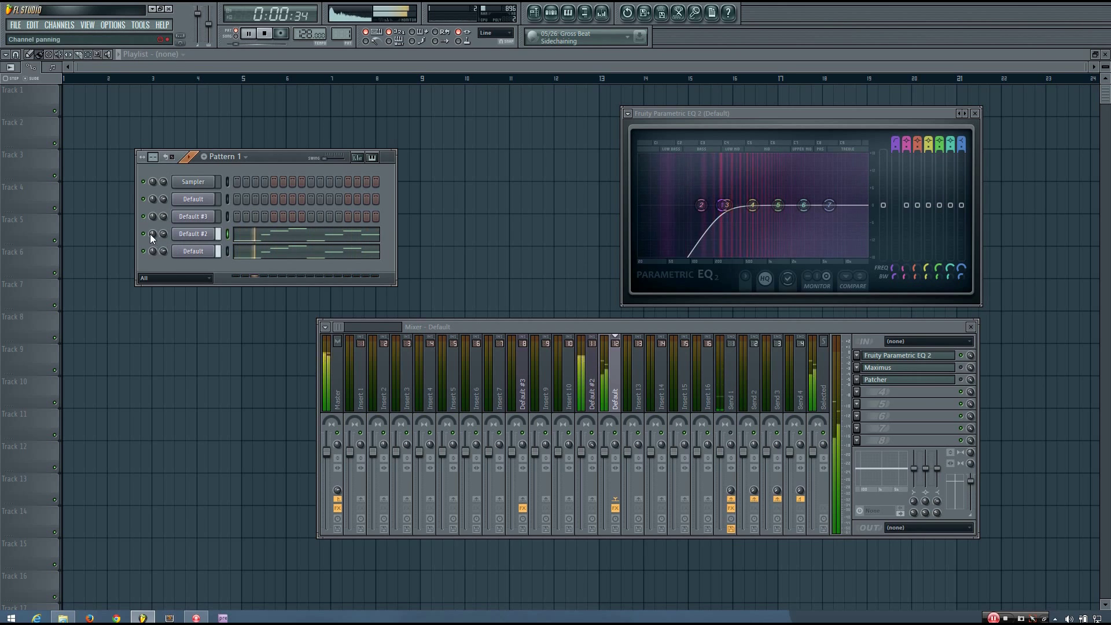
key("space")
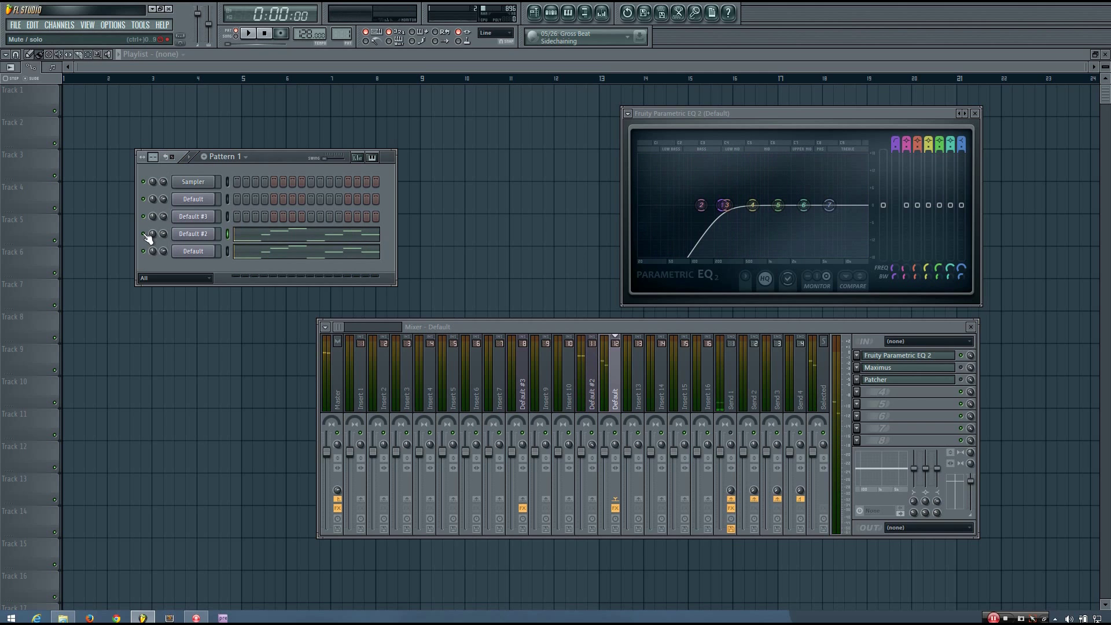
Open Maximus on its LOW band and briefly play the bass to hear it
left_click(878, 367)
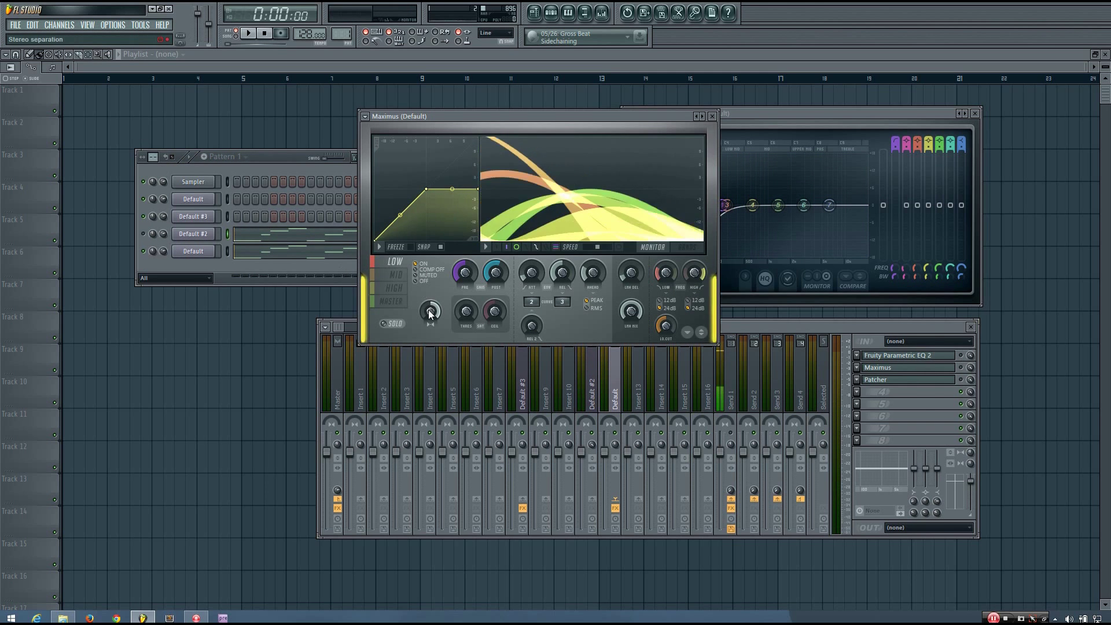
left_click(408, 265)
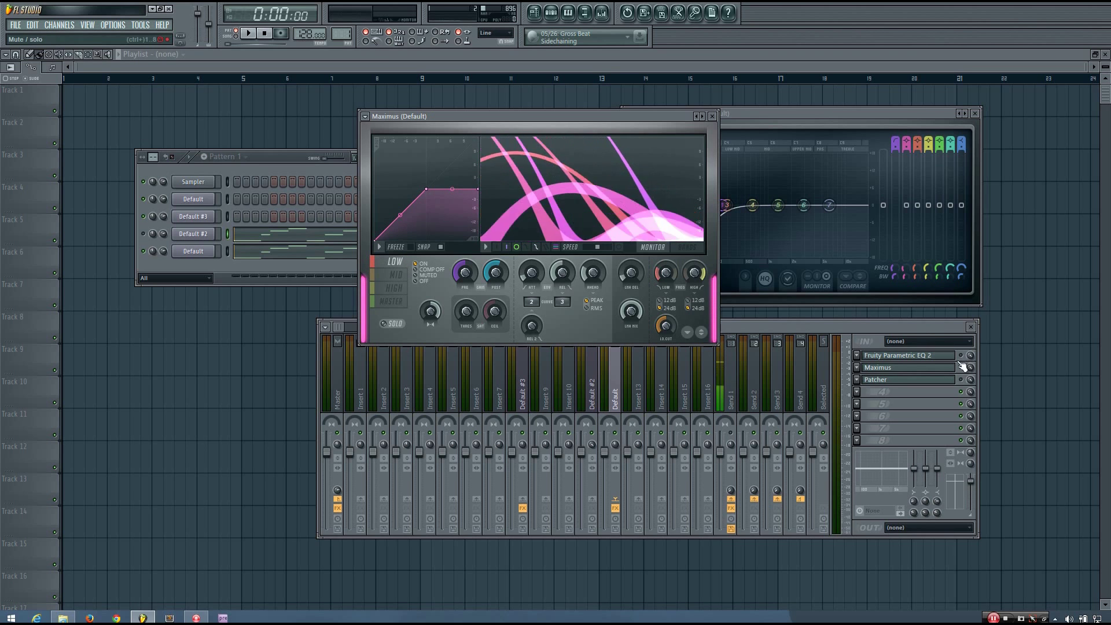
left_click(969, 376)
key("space")
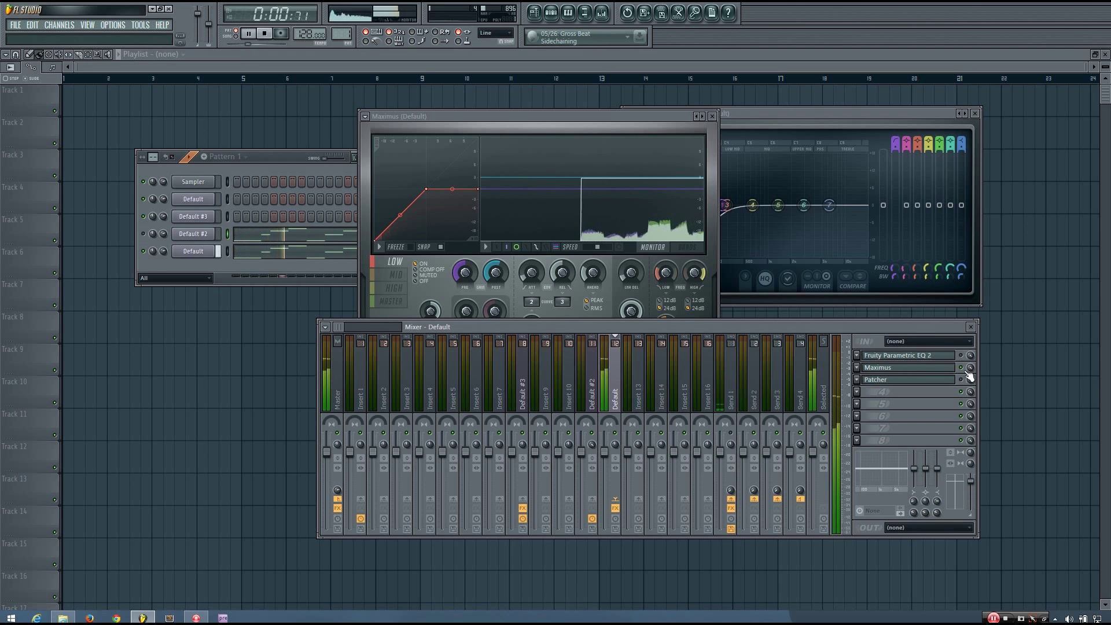
key("space")
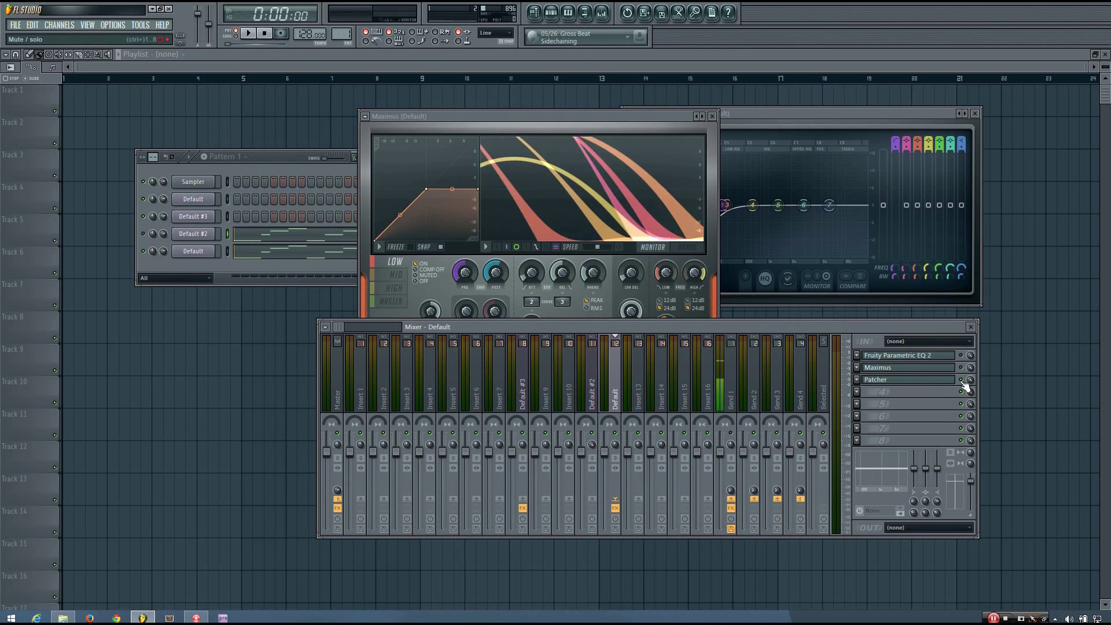
Hear the bass through the Patcher mid-side EQ, then close Patcher and Maximus and move the EQ window
left_click(894, 380)
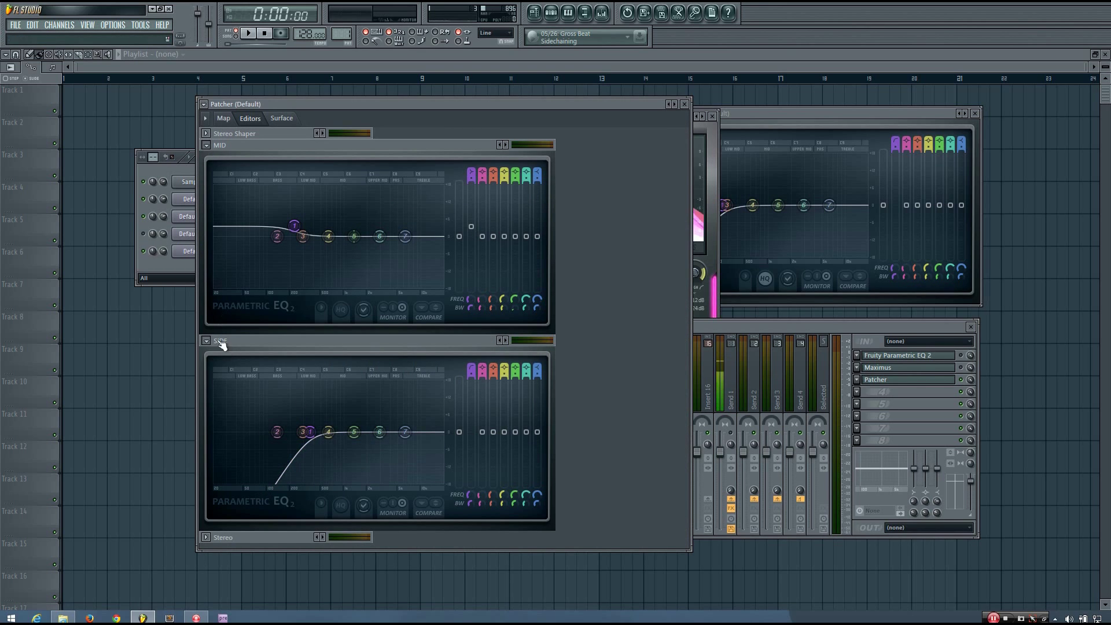
mouse_move(295, 225)
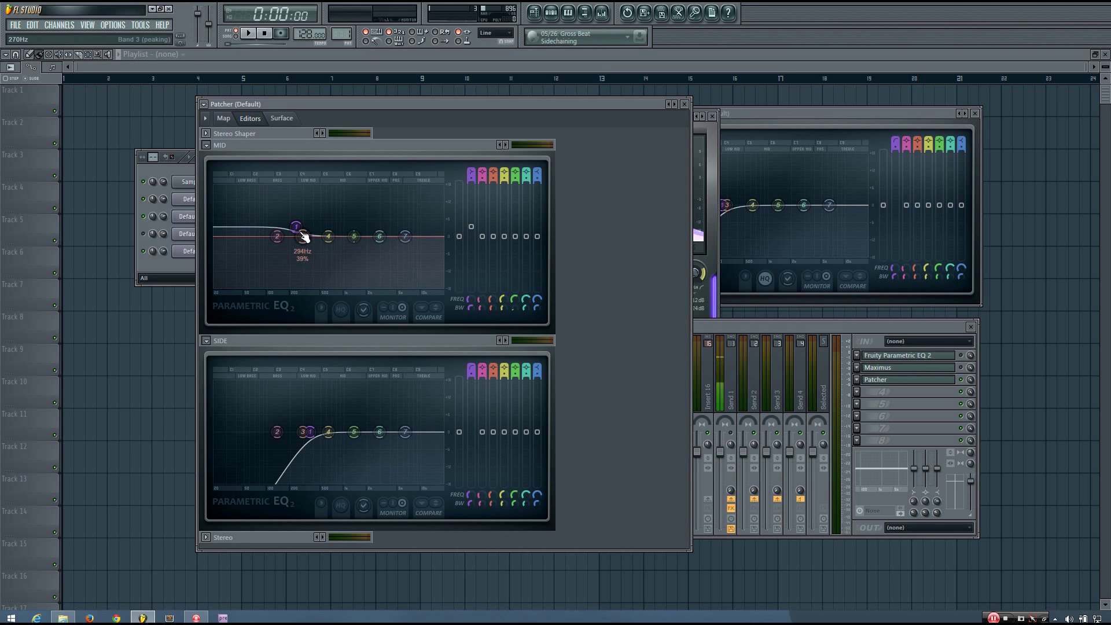
key("space")
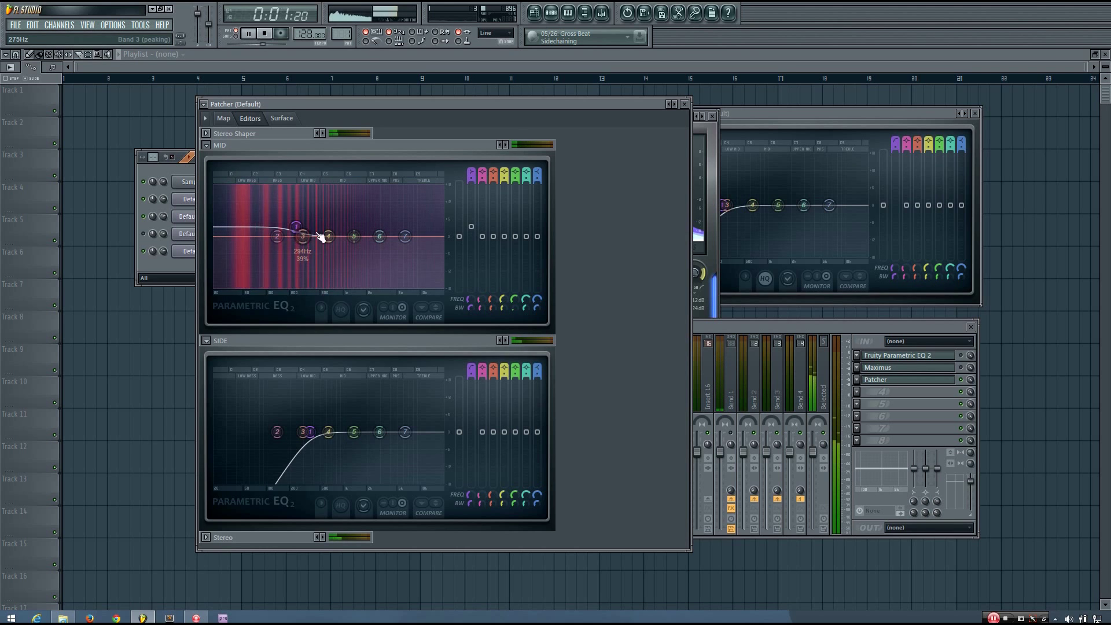
left_click(965, 387)
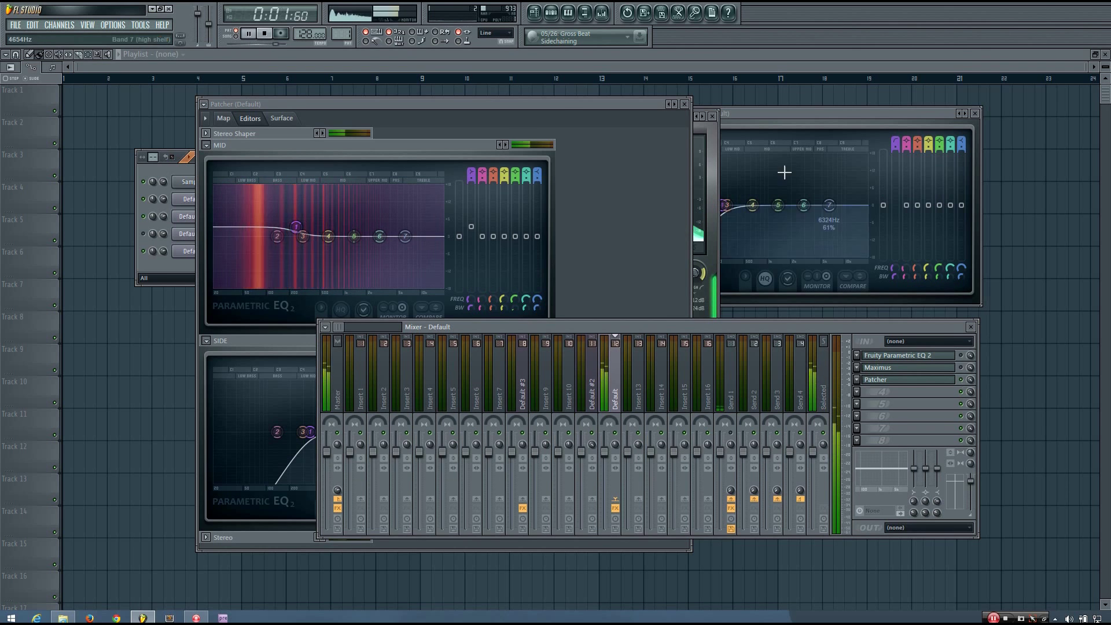
left_click(686, 104)
key("space")
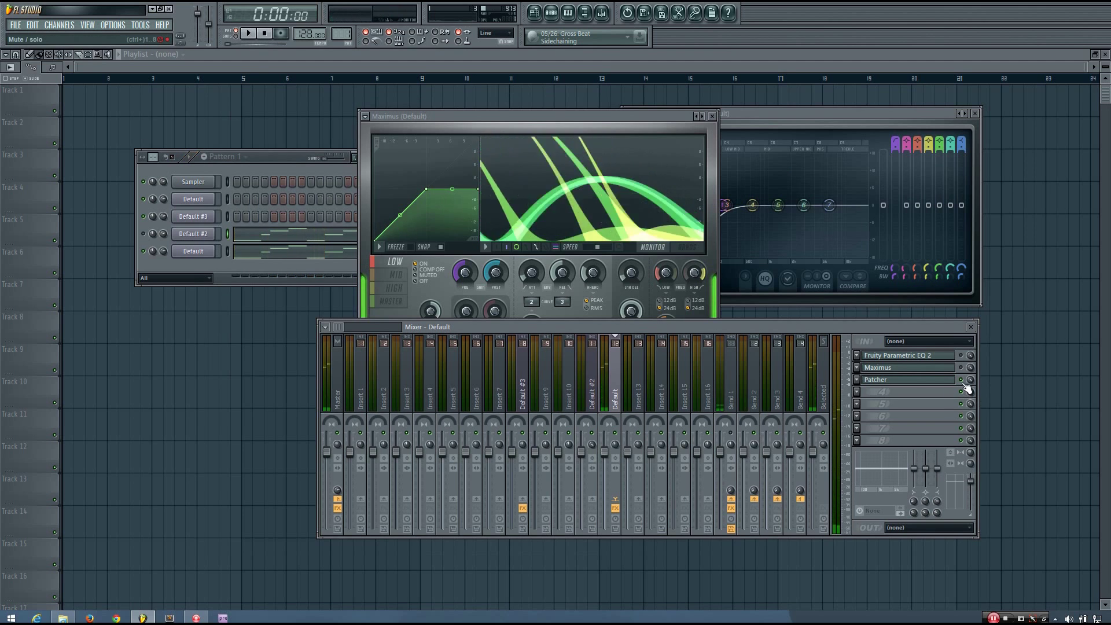
left_click(713, 116)
left_click_drag(758, 112, 649, 101)
Shift the EQ 2 and mixer windows left, move EQ 2 right, and nudge the mixer down
left_click_drag(669, 325, 531, 335)
left_click_drag(616, 102, 765, 116)
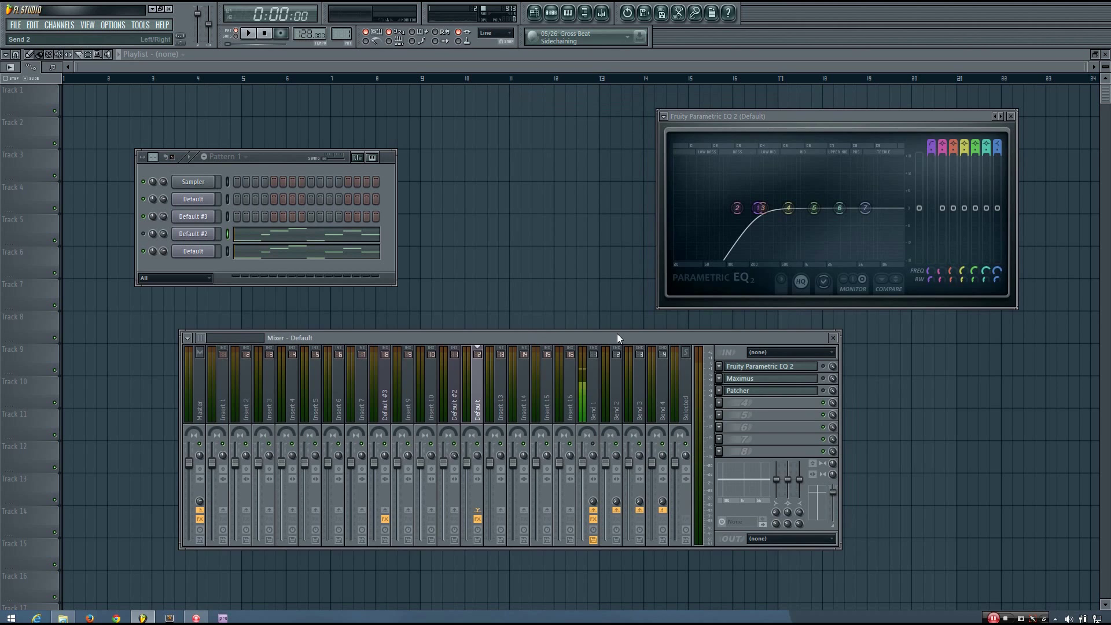
left_click_drag(617, 333, 600, 344)
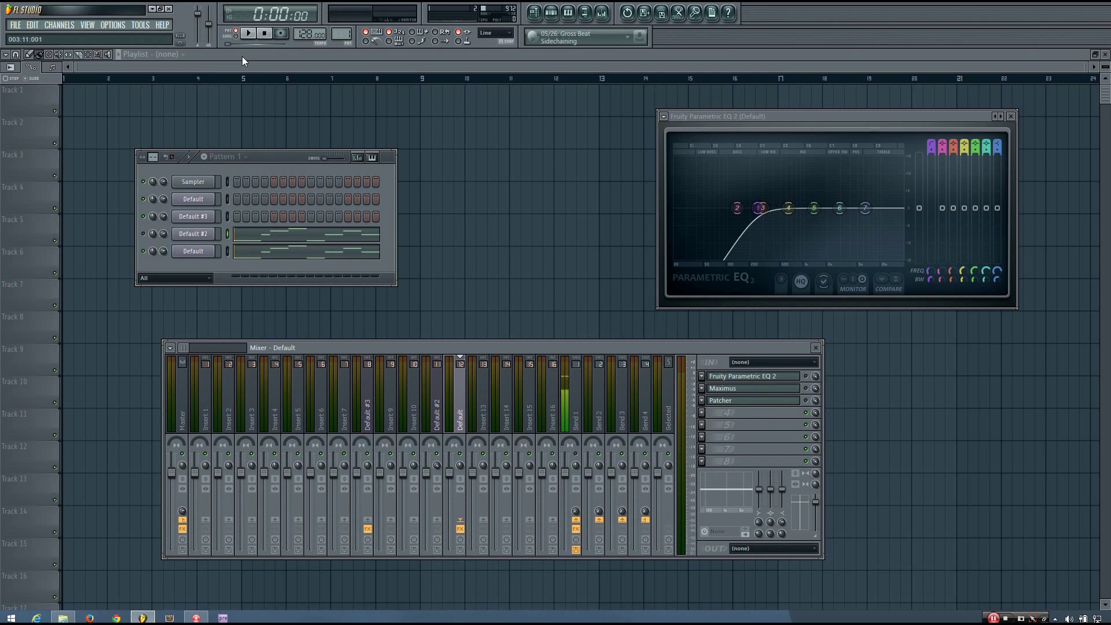